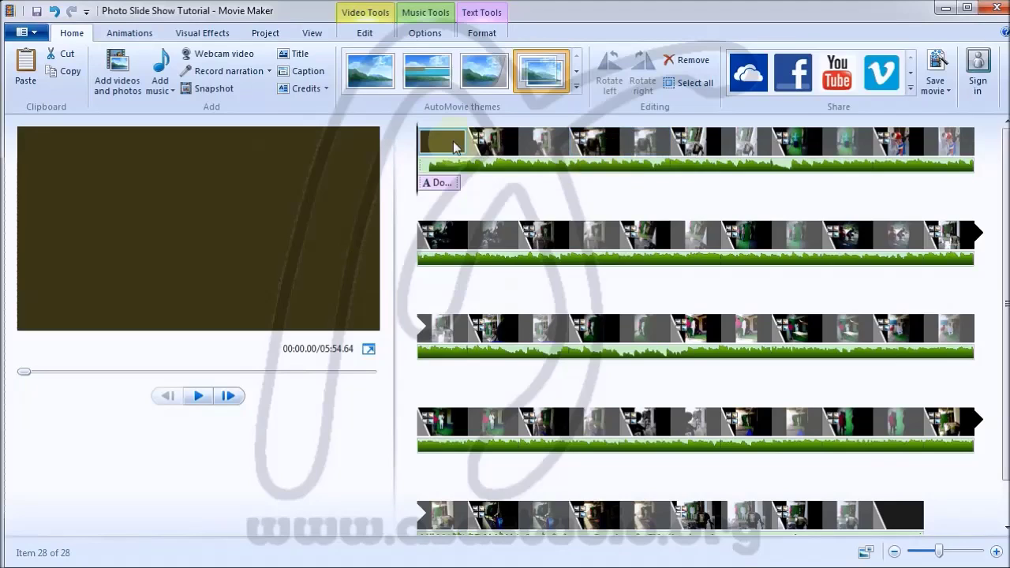
# Remove all existing photo and title items from the storyboard
pyautogui.click(454, 146)
pyautogui.hotkey('ctrl', 'a')
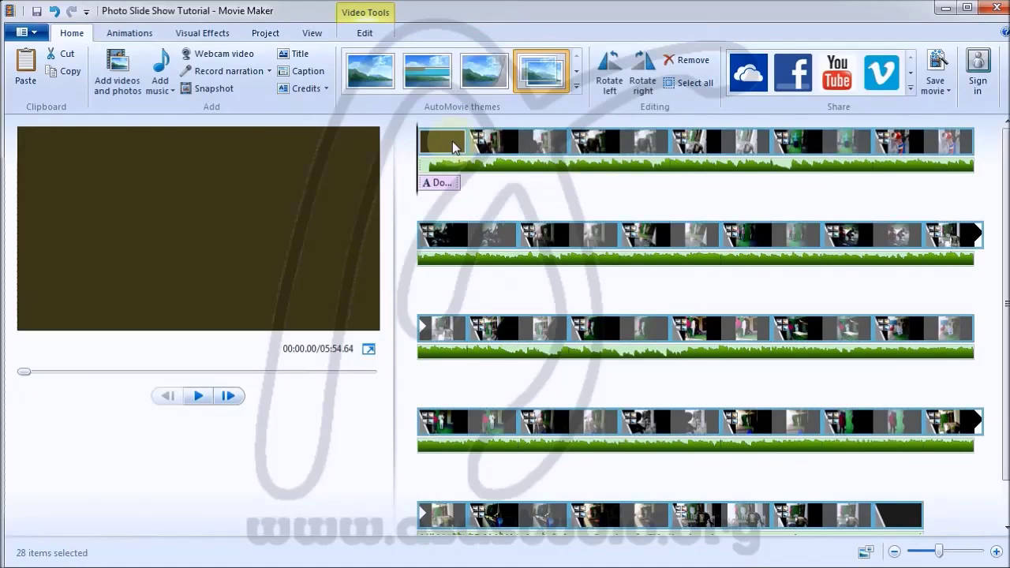
pyautogui.press('Delete')
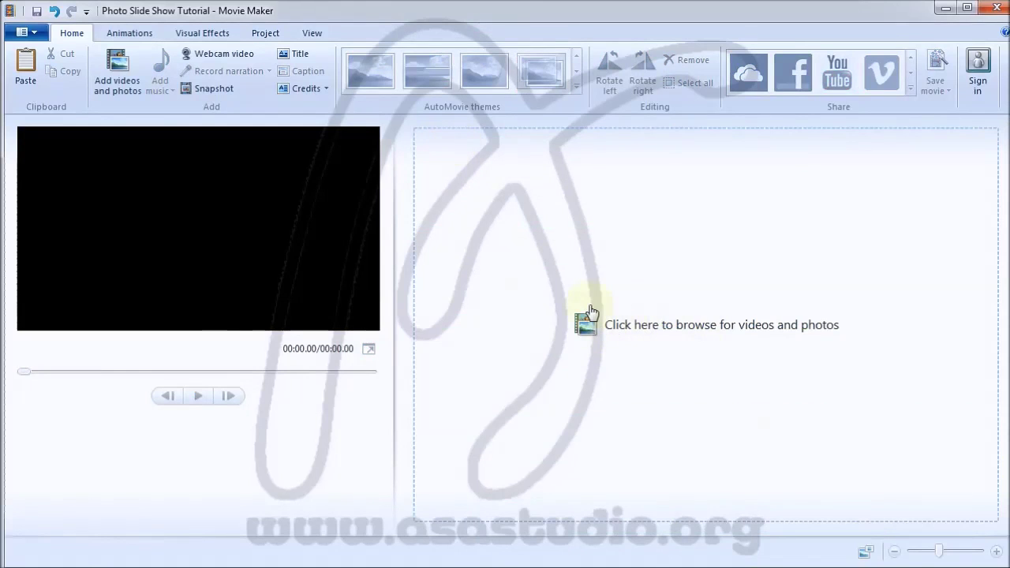
# Add all pictures from the lomba > photo folder to the project
pyautogui.click(118, 82)
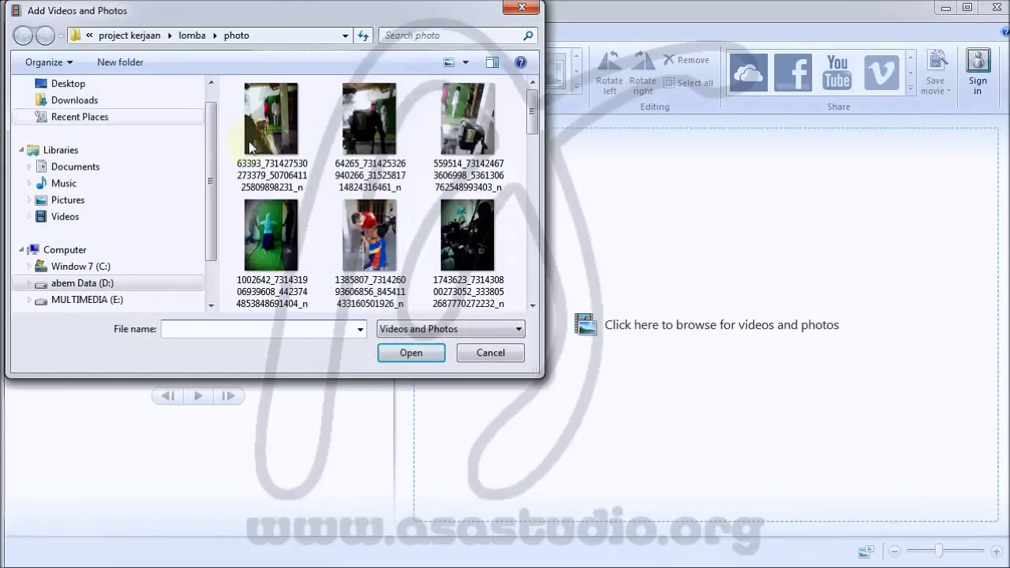
pyautogui.click(280, 125)
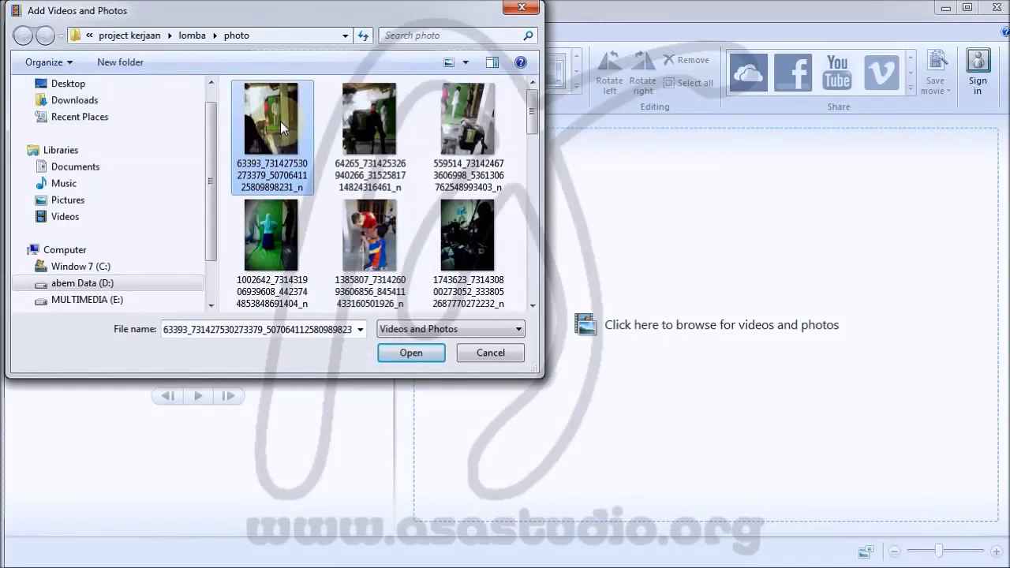
pyautogui.hotkey('ctrl', 'a')
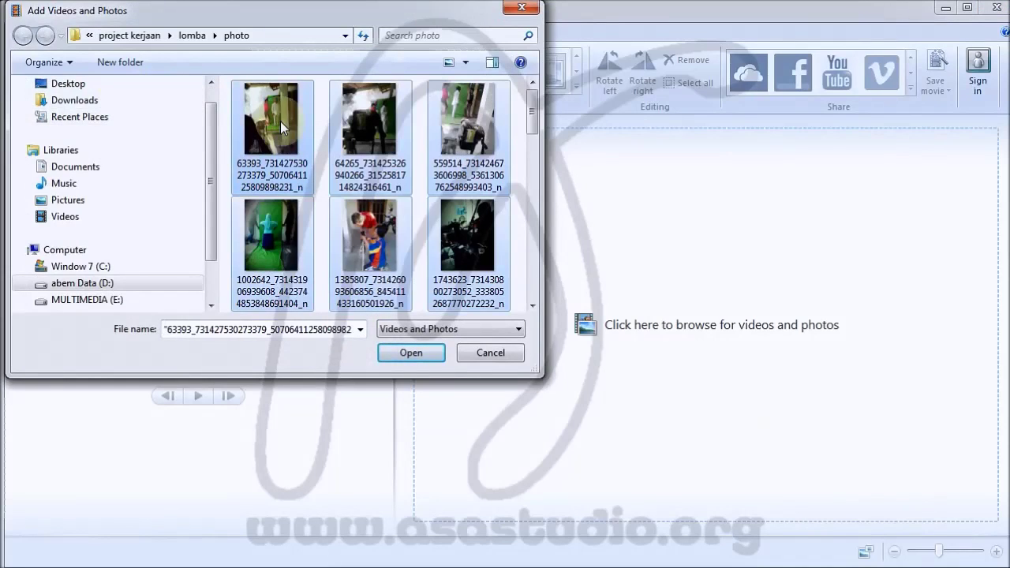
pyautogui.click(411, 352)
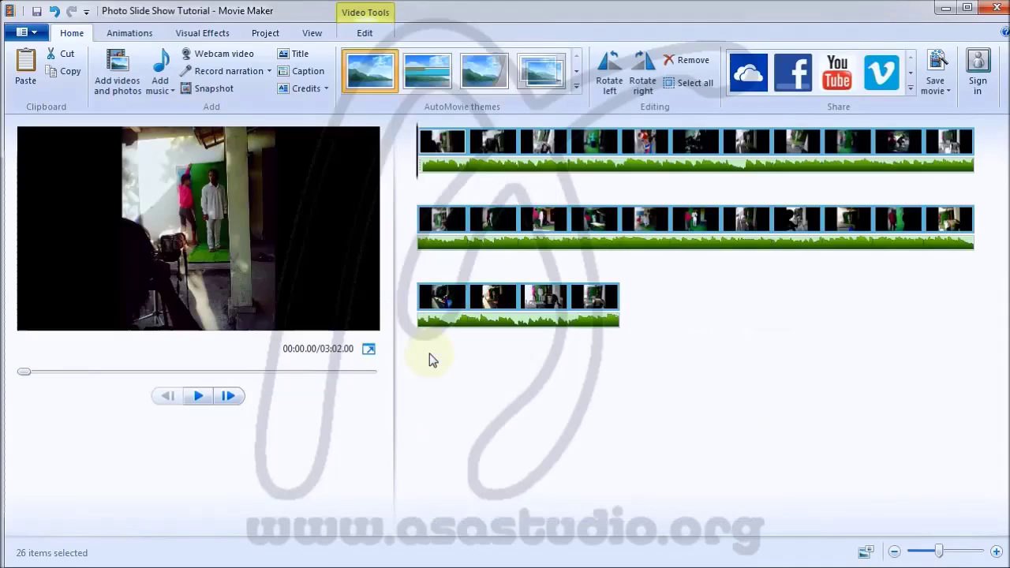
# Delete the background music track running beneath the photos
pyautogui.click(452, 151)
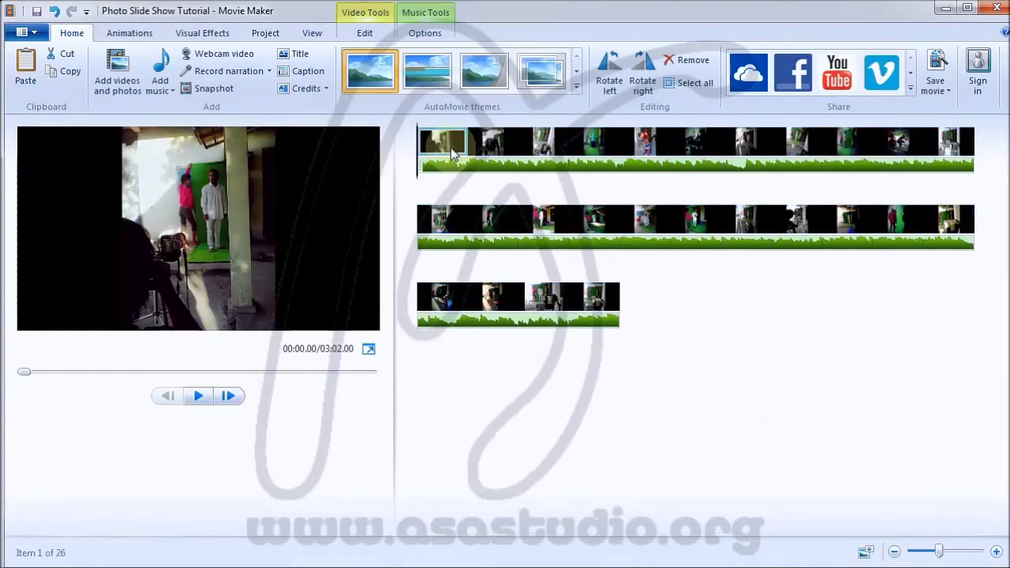
pyautogui.click(363, 32)
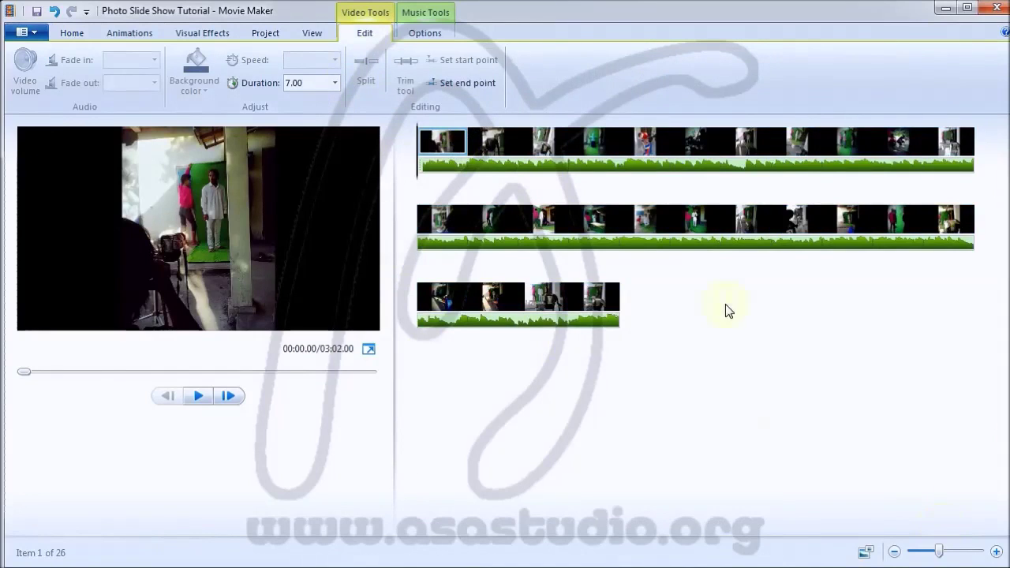
pyautogui.click(553, 169)
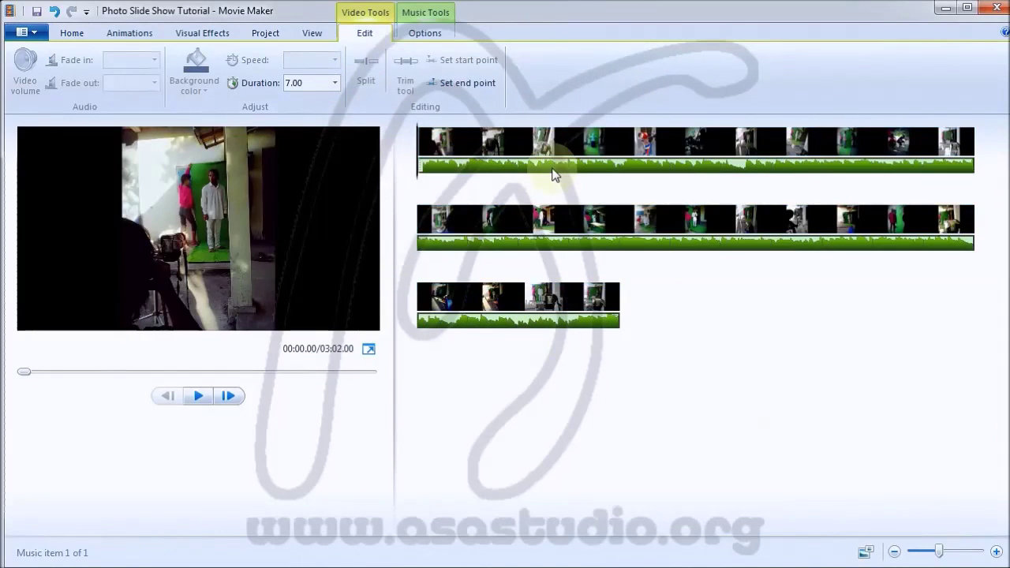
pyautogui.press('Delete')
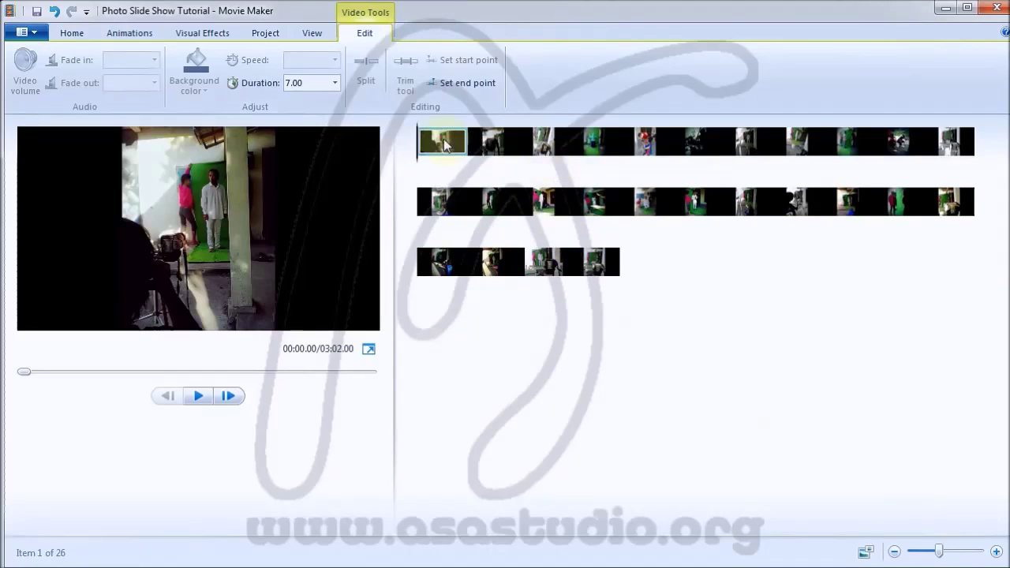
# Add a caption reading "Dokumentasi Pembuatan Iklan" to the first photo
pyautogui.click(995, 553)
pyautogui.click(995, 553)
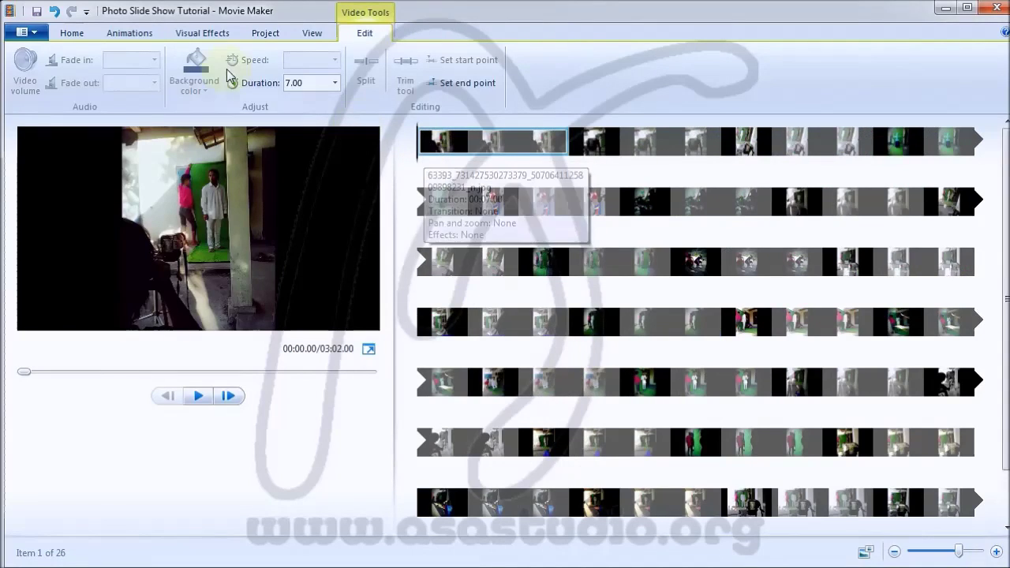
pyautogui.click(72, 36)
pyautogui.click(307, 72)
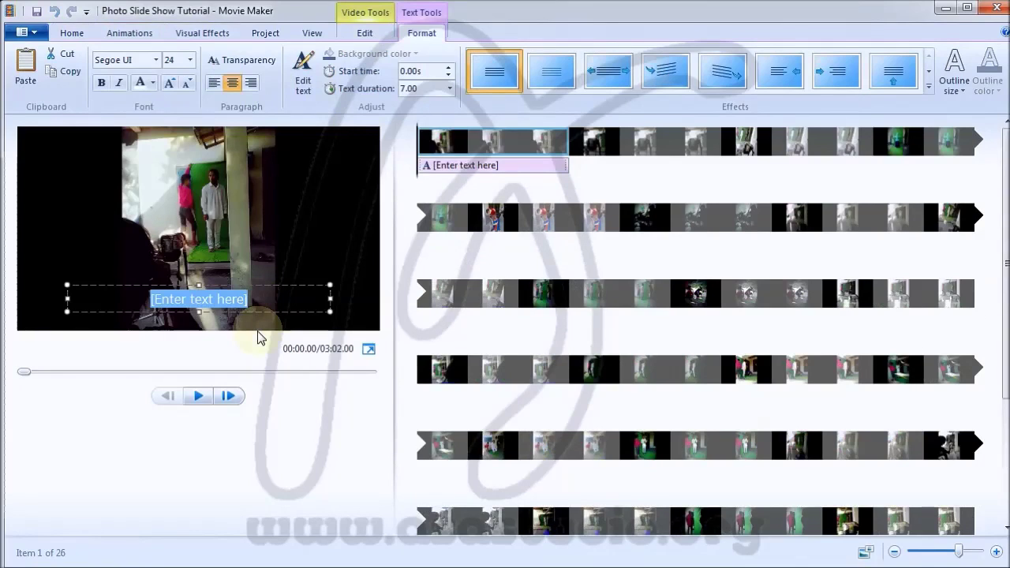
pyautogui.press('Delete')
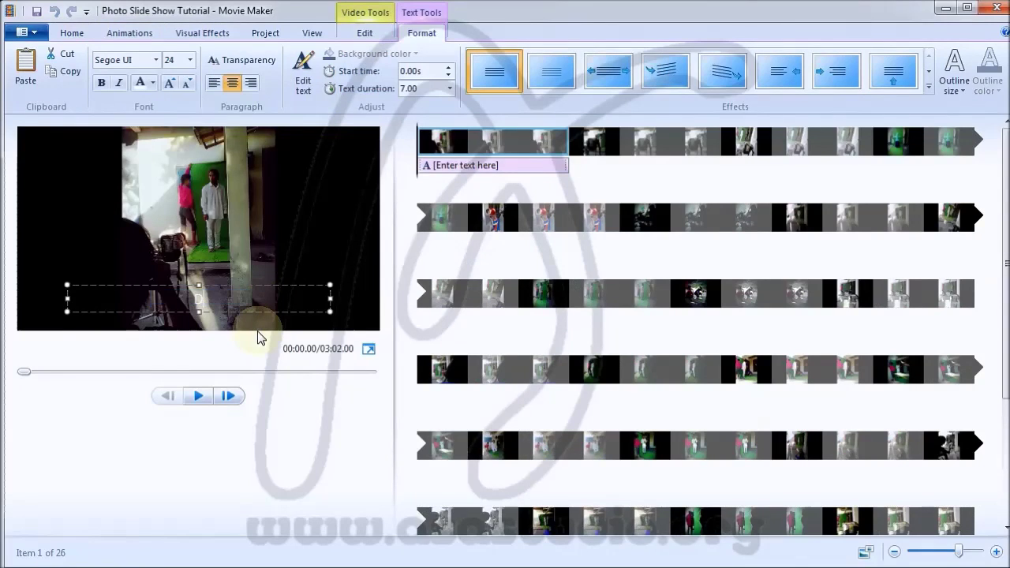
pyautogui.write('Dokumentasi')
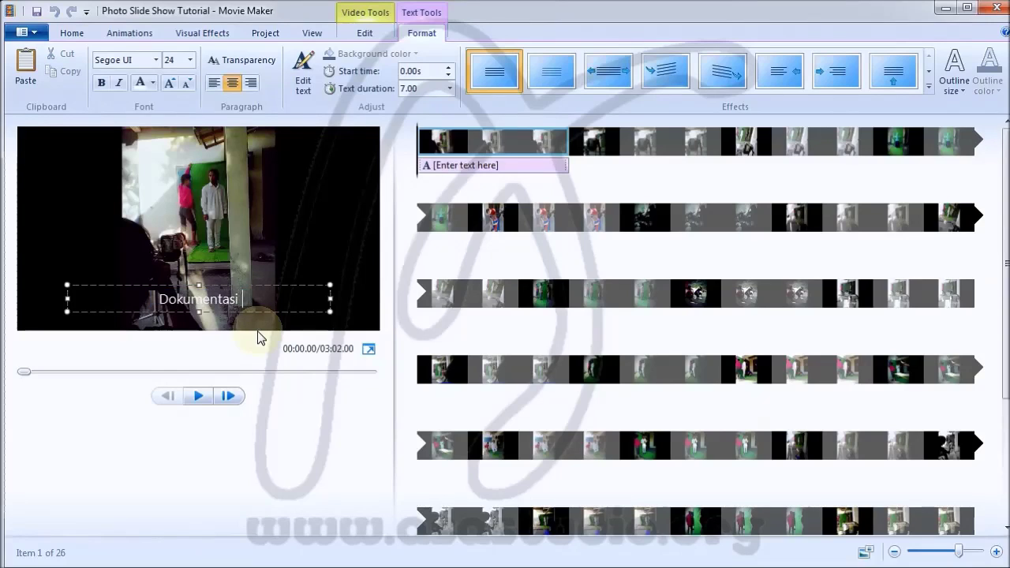
pyautogui.write(' Pem')
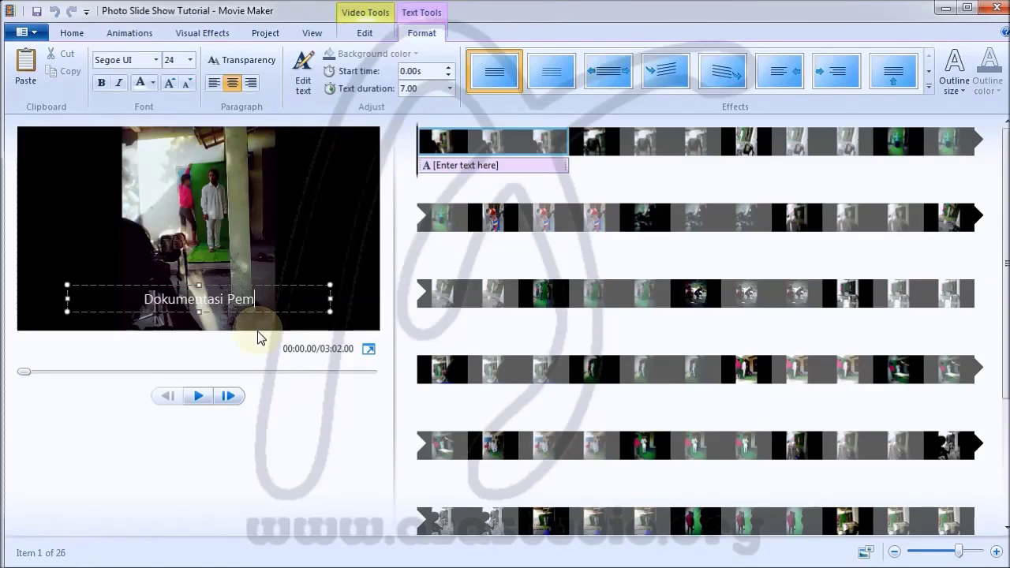
pyautogui.write('buatan Iklan')
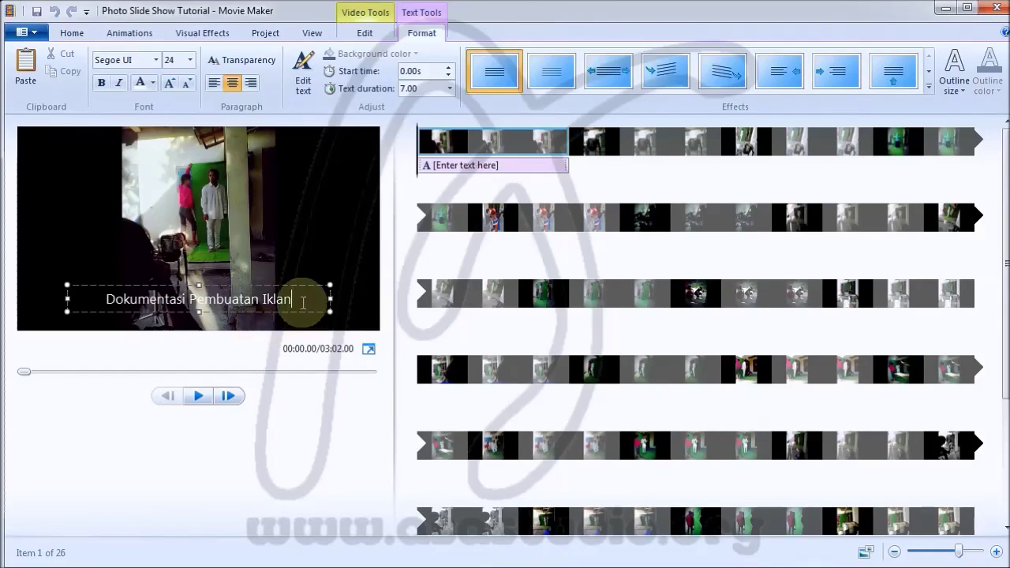
# Set the caption's font size to 36 and widen its text box so the text fits on one line
pyautogui.click(189, 59)
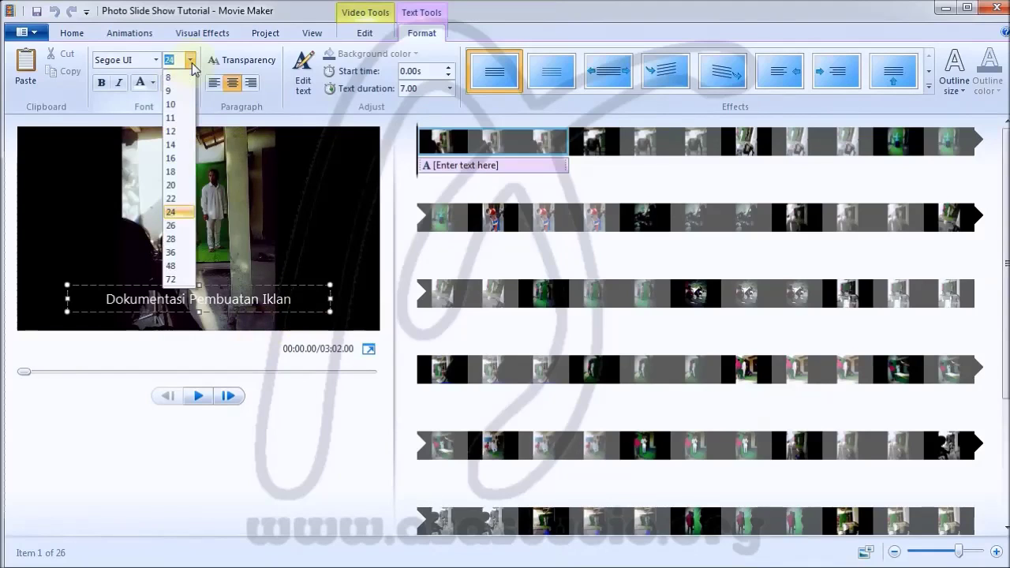
pyautogui.click(171, 252)
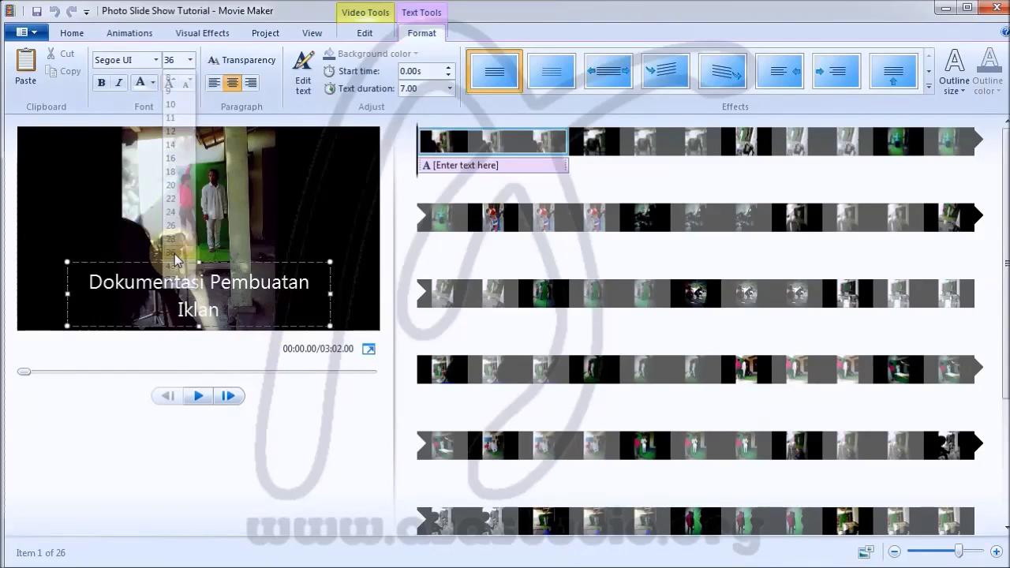
pyautogui.moveTo(67, 294); pyautogui.dragTo(29, 291)
pyautogui.moveTo(330, 281); pyautogui.dragTo(367, 283)
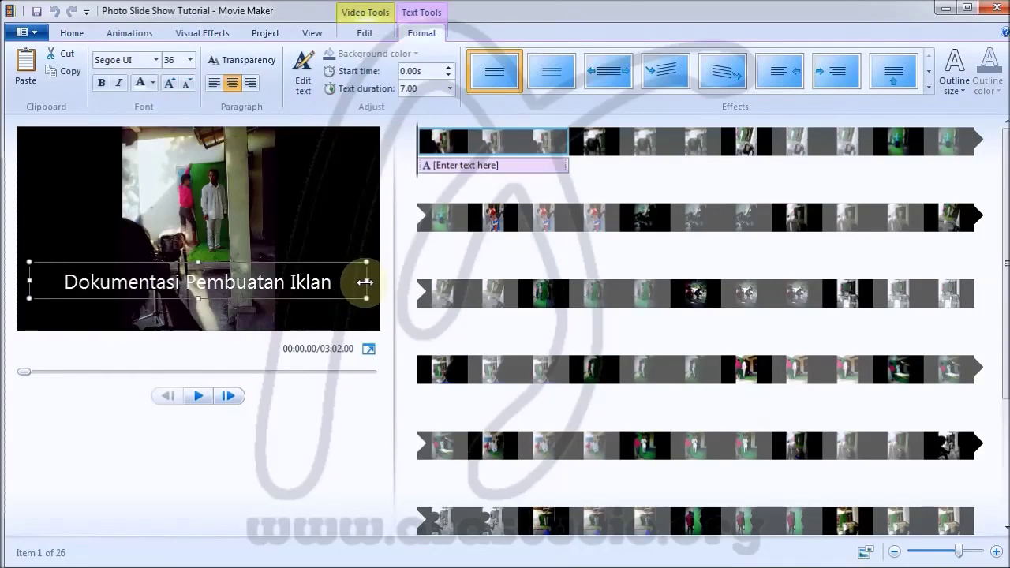
# Apply the second effect of the Zoom group to the caption
pyautogui.click(929, 88)
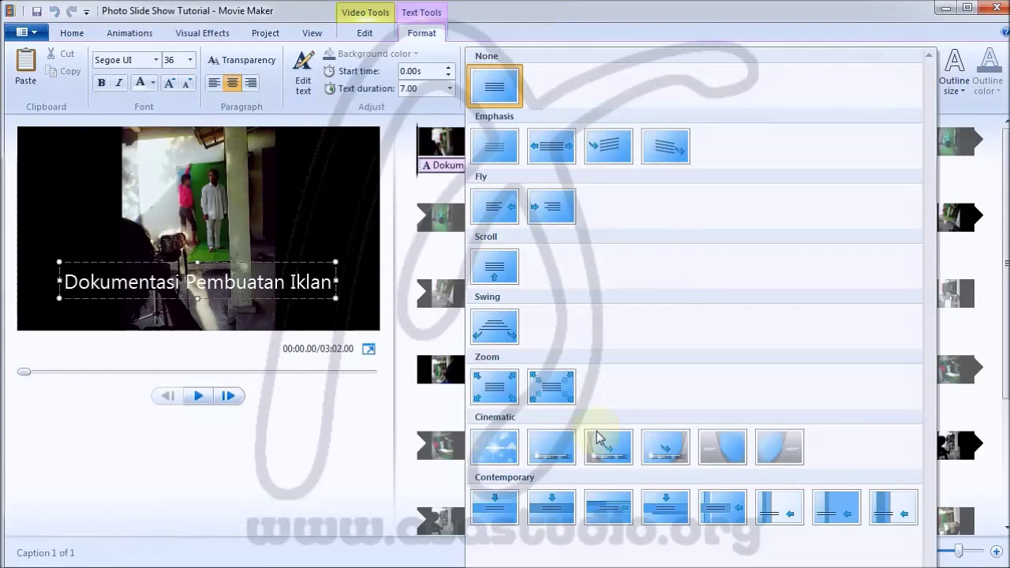
pyautogui.click(551, 392)
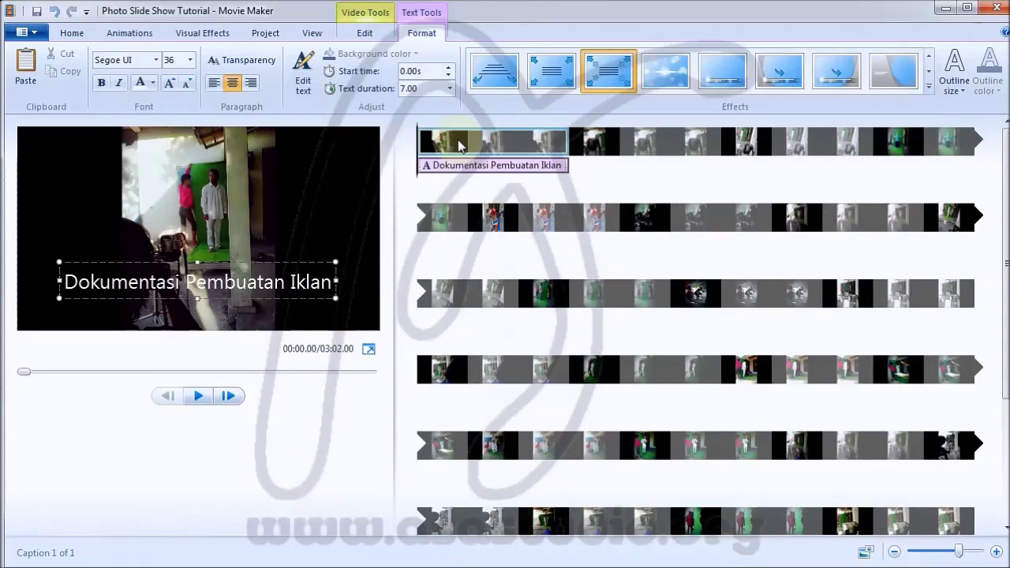
pyautogui.click(335, 275)
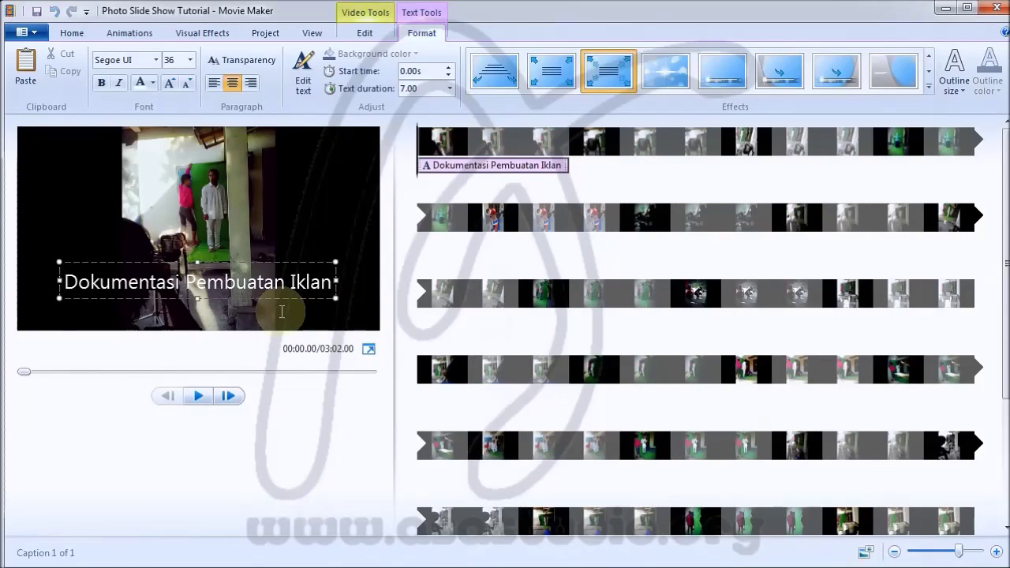
# Play the first photos to preview the caption's zoom effect, and return to the first photo
pyautogui.click(198, 395)
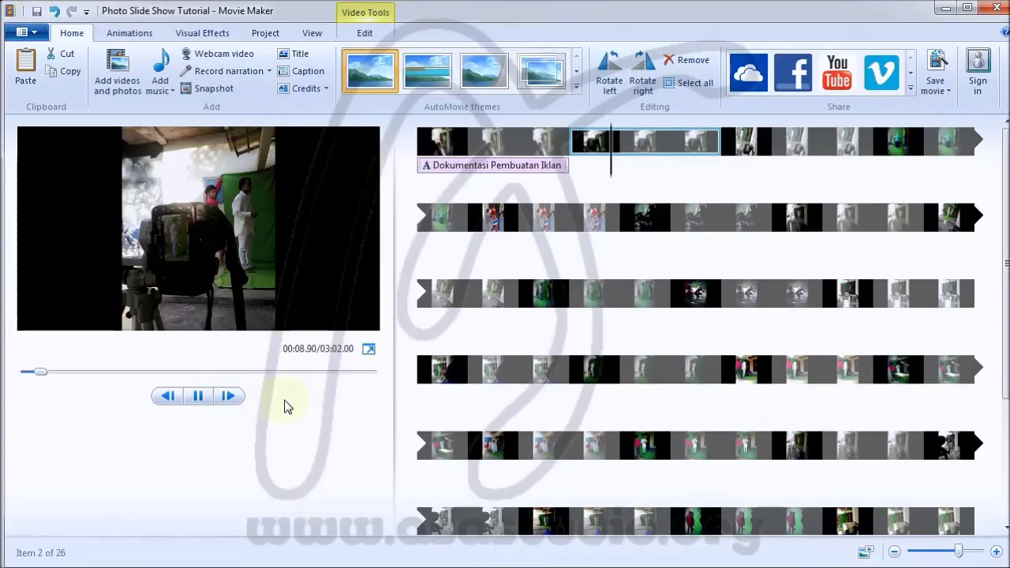
pyautogui.click(619, 143)
pyautogui.click(469, 142)
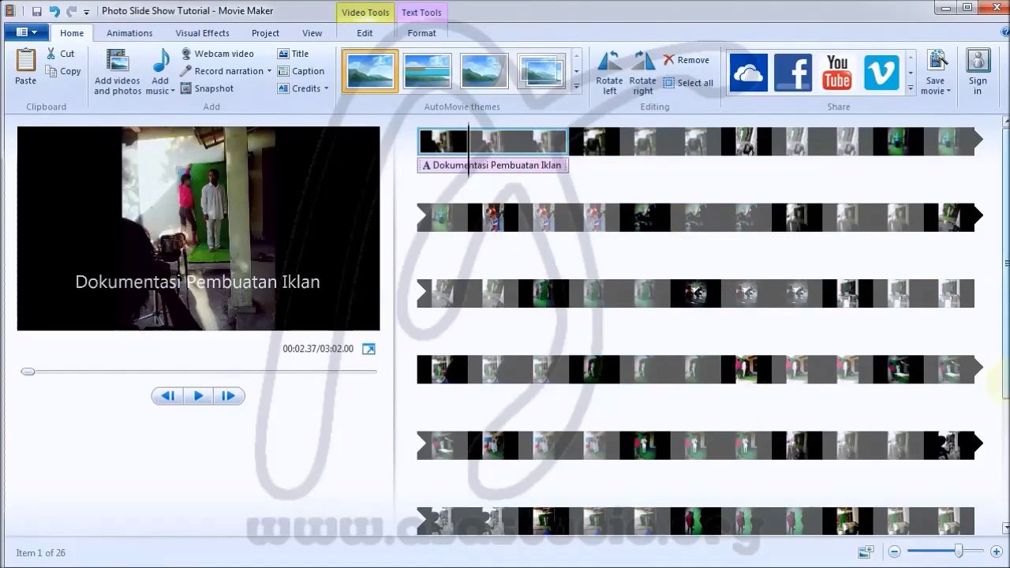
# Select all photos on the storyboard and apply the "Slide down together" transition to them
pyautogui.scroll(-3, 529, 474)
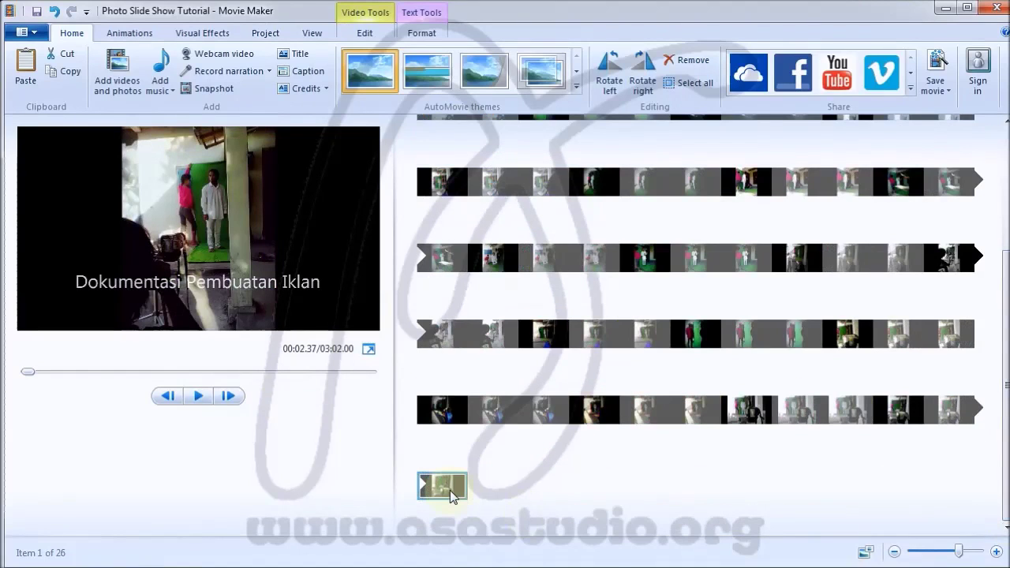
pyautogui.click(451, 495)
pyautogui.hotkey('ctrl', 'a')
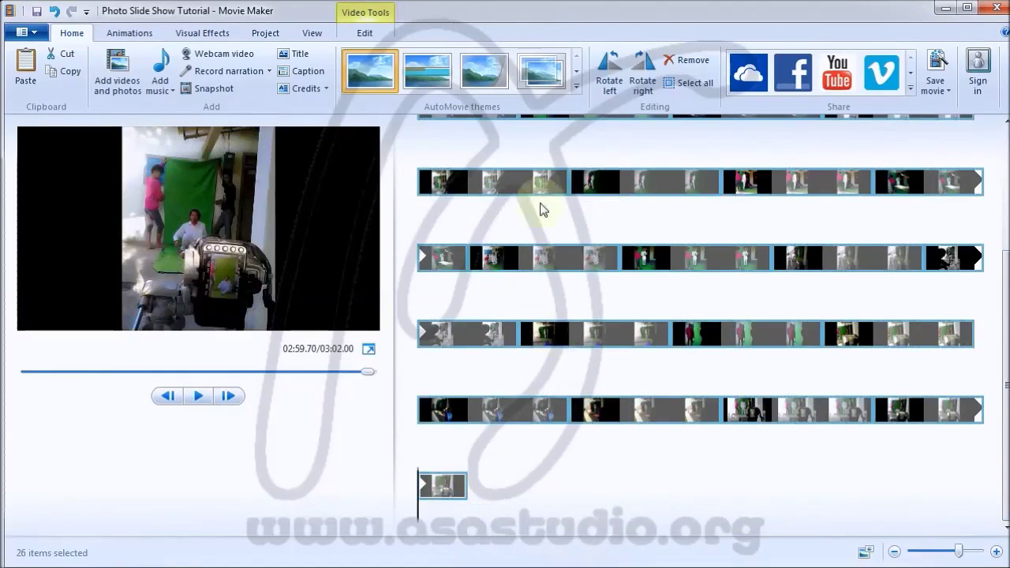
pyautogui.click(133, 35)
pyautogui.click(472, 87)
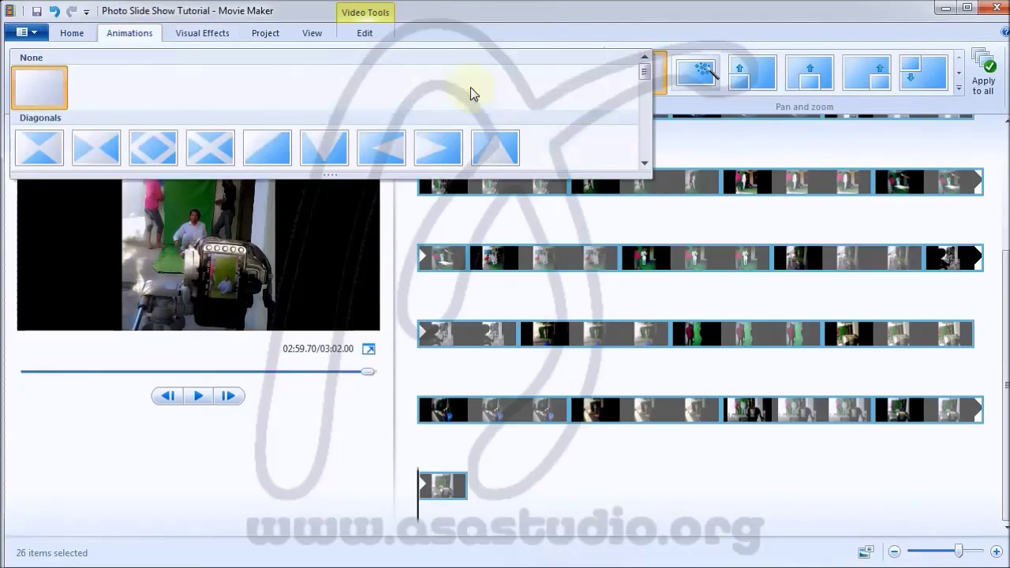
pyautogui.moveTo(645, 77); pyautogui.dragTo(647, 94)
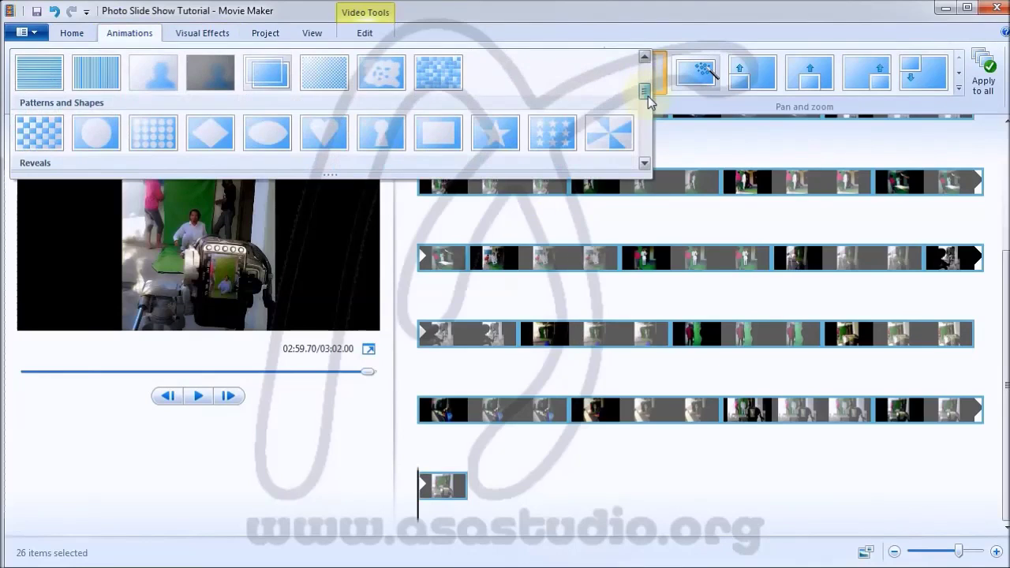
pyautogui.moveTo(647, 97); pyautogui.dragTo(652, 126)
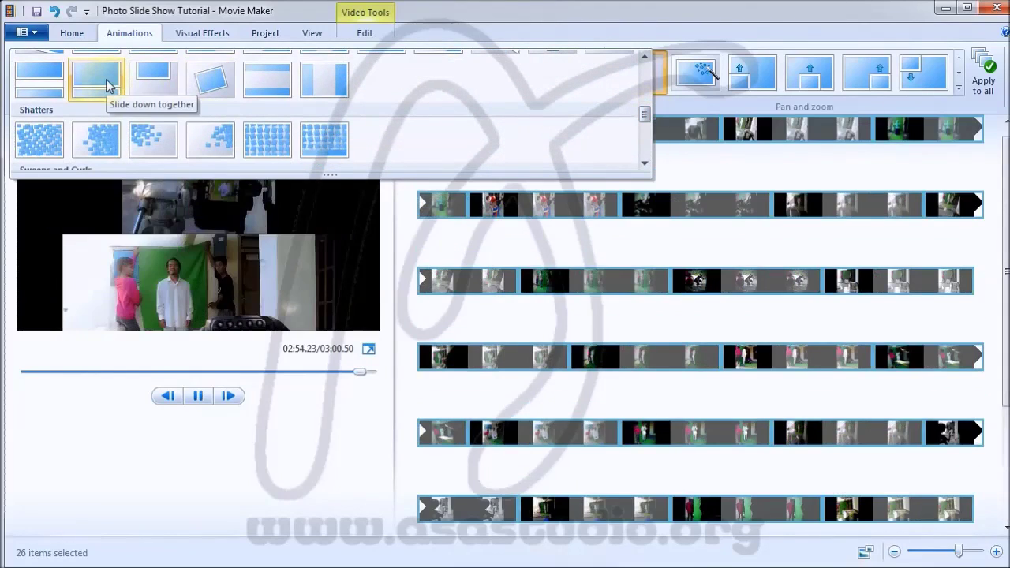
pyautogui.click(108, 87)
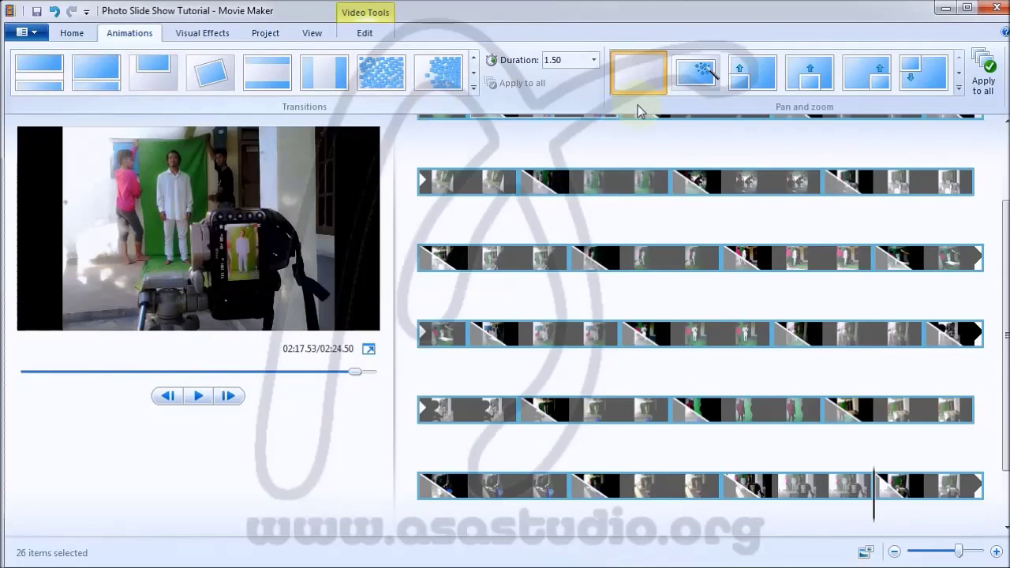
# Apply the "Zoom out left" pan and zoom effect to all the selected photos
pyautogui.click(961, 89)
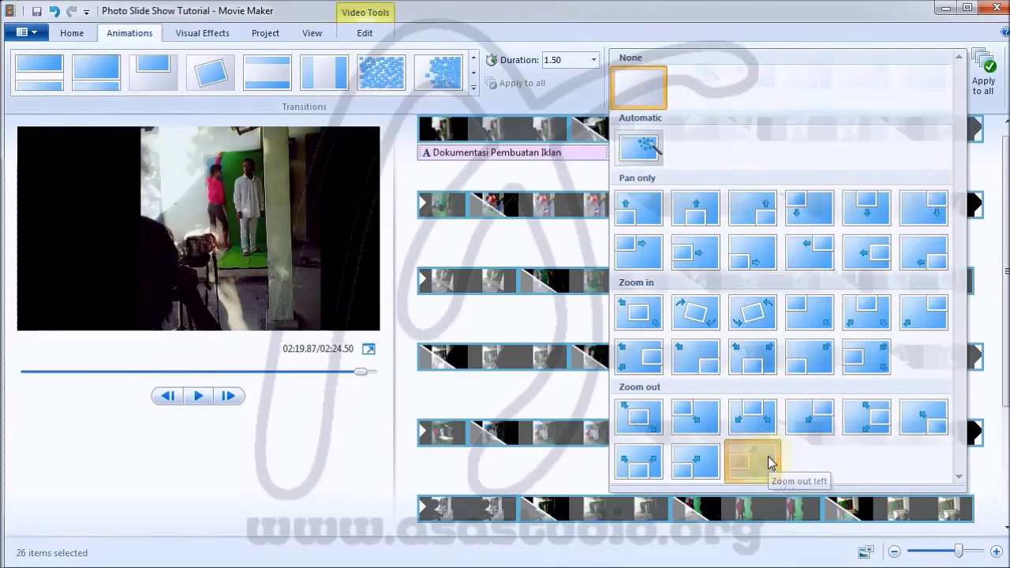
pyautogui.click(768, 462)
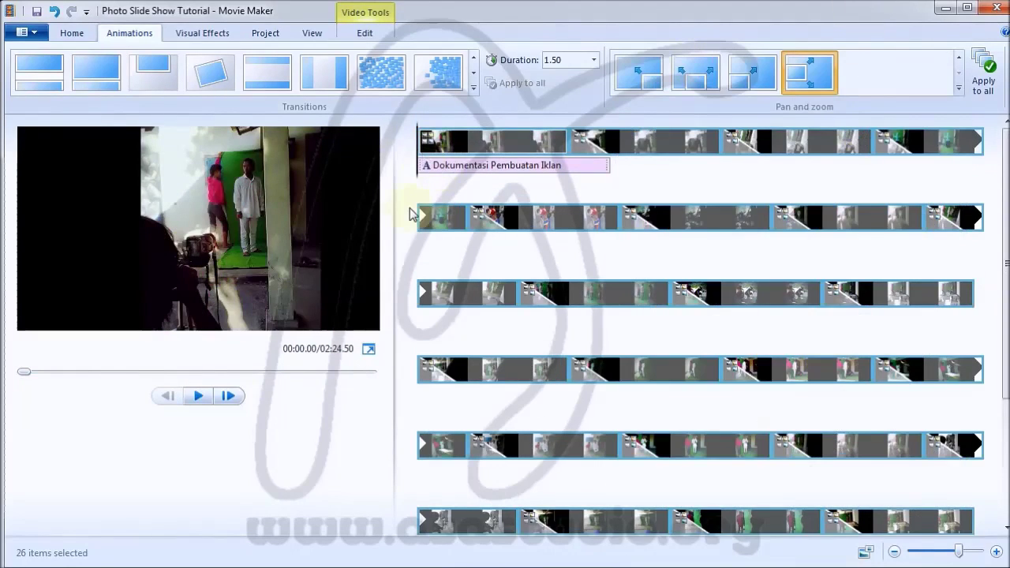
# Play the slide show from the beginning to check the transitions and zoom, and go back to the second photo
pyautogui.press('space')
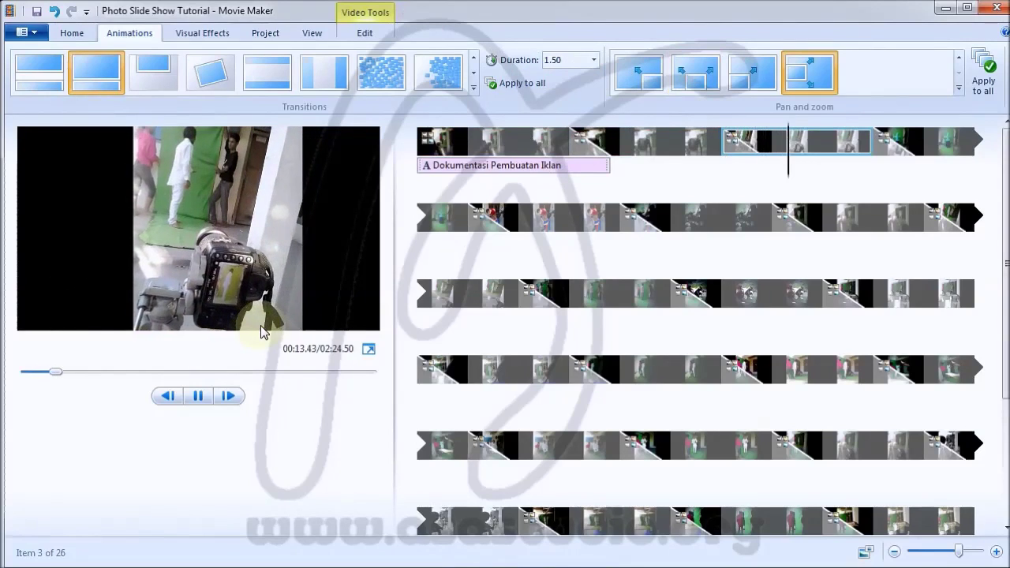
pyautogui.press('space')
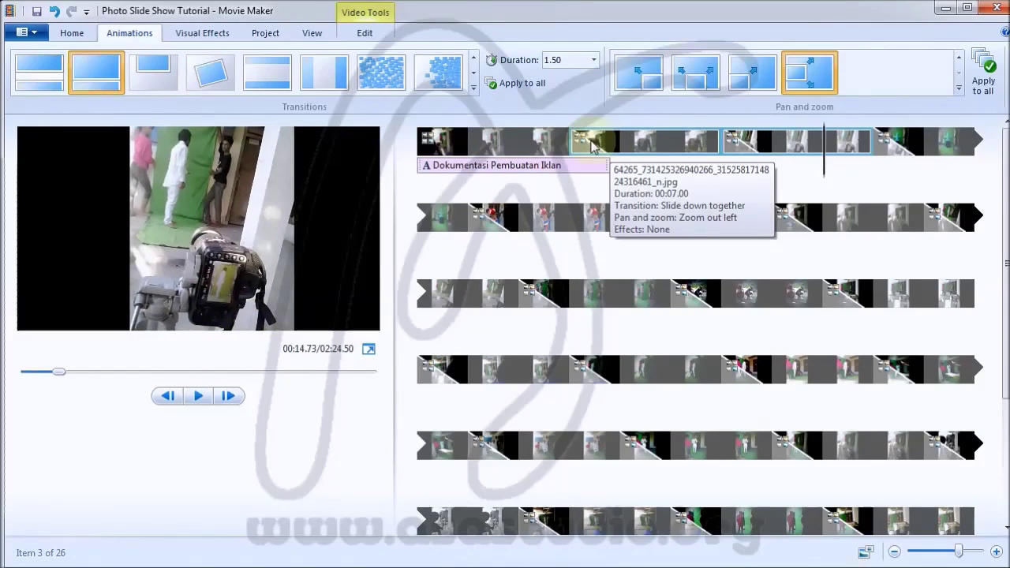
pyautogui.click(582, 142)
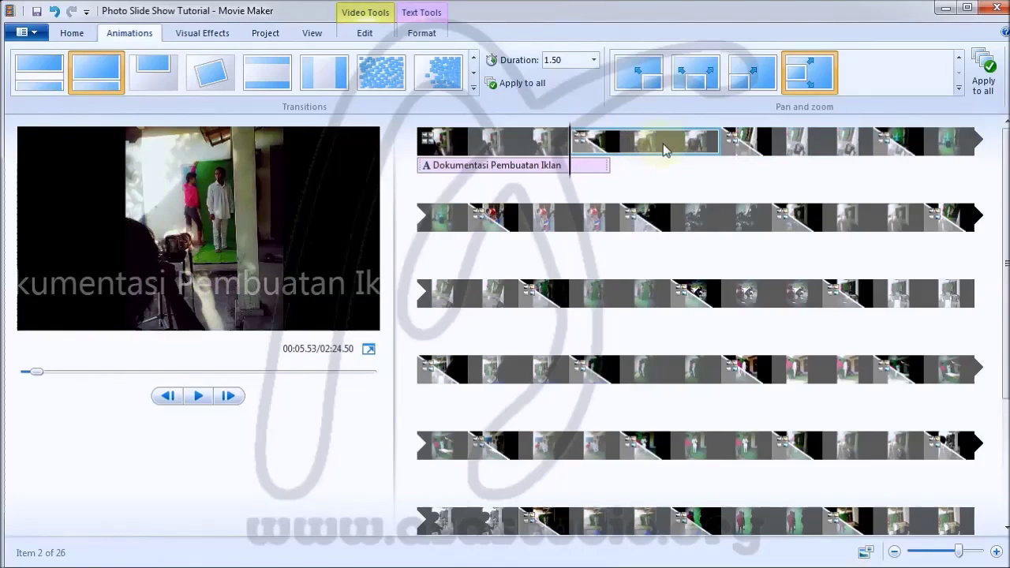
# Place the playhead on the second photo at about 7 seconds, where the first caption ends
pyautogui.click(620, 155)
pyautogui.click(612, 158)
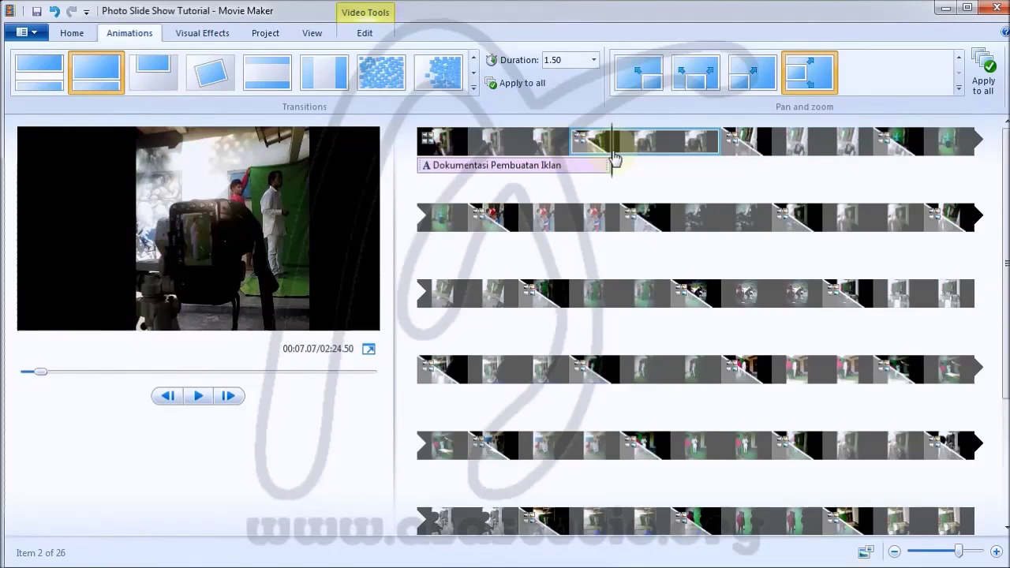
pyautogui.click(74, 34)
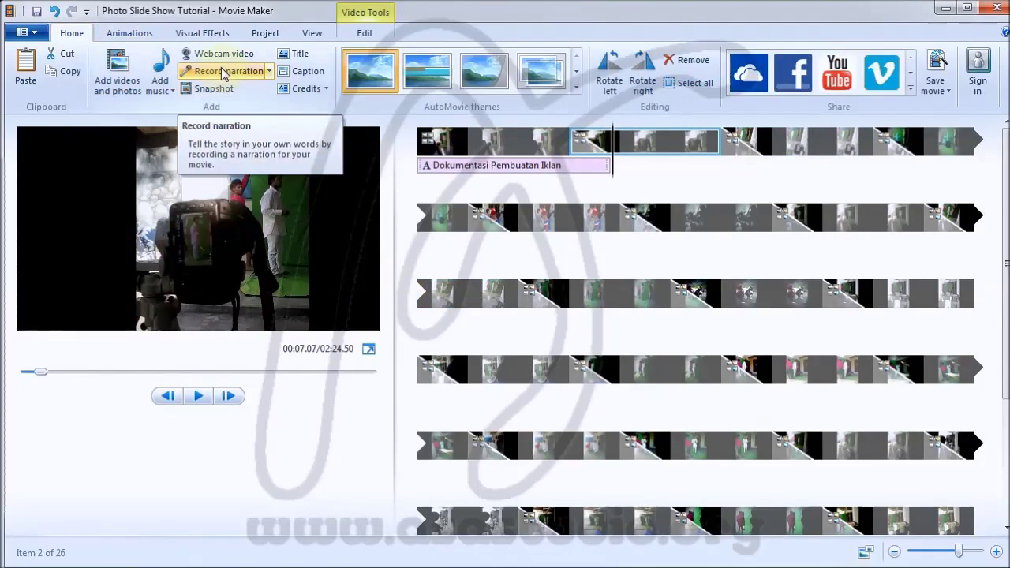
pyautogui.click(270, 71)
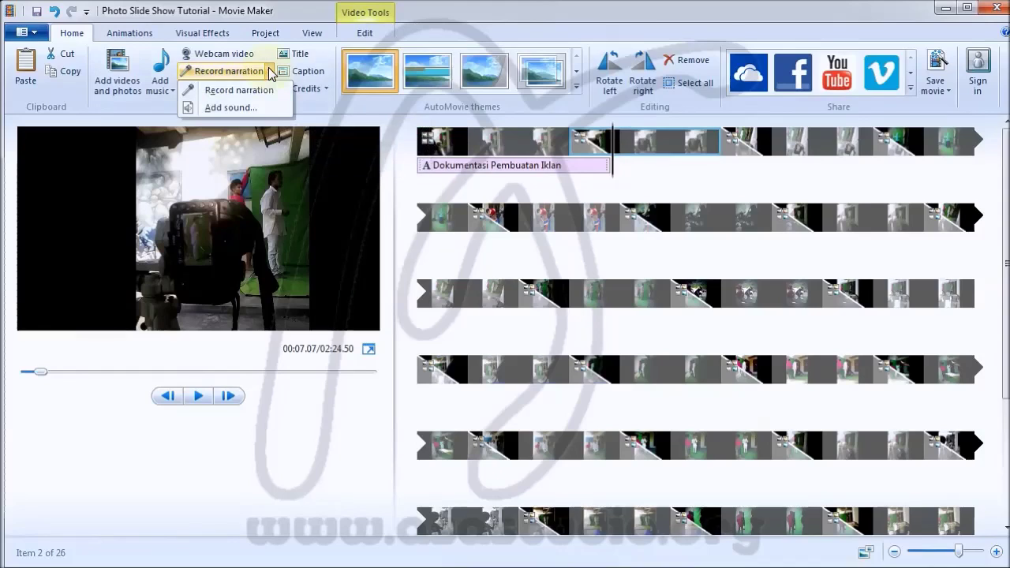
pyautogui.click(252, 113)
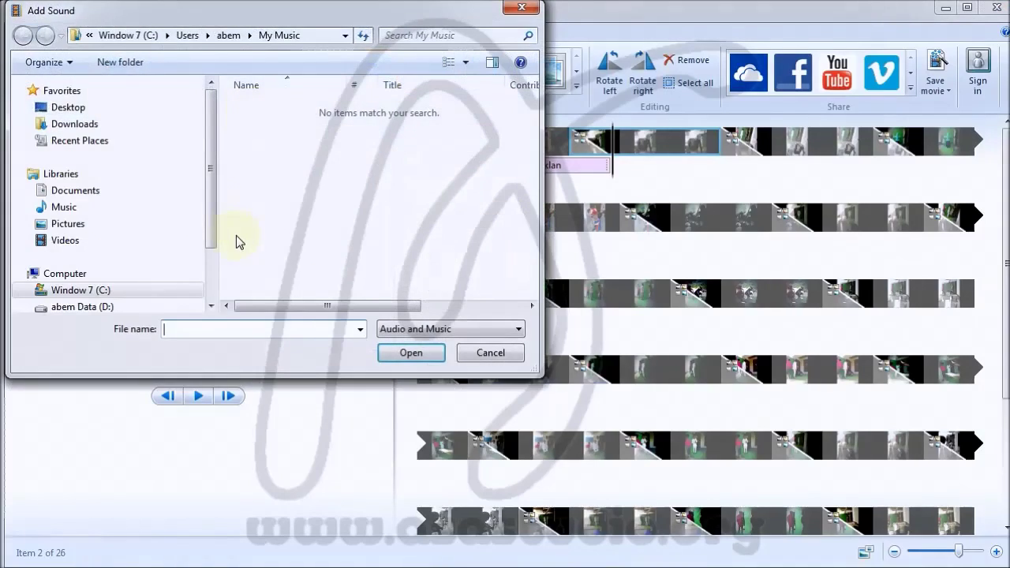
pyautogui.moveTo(213, 204); pyautogui.dragTo(218, 282)
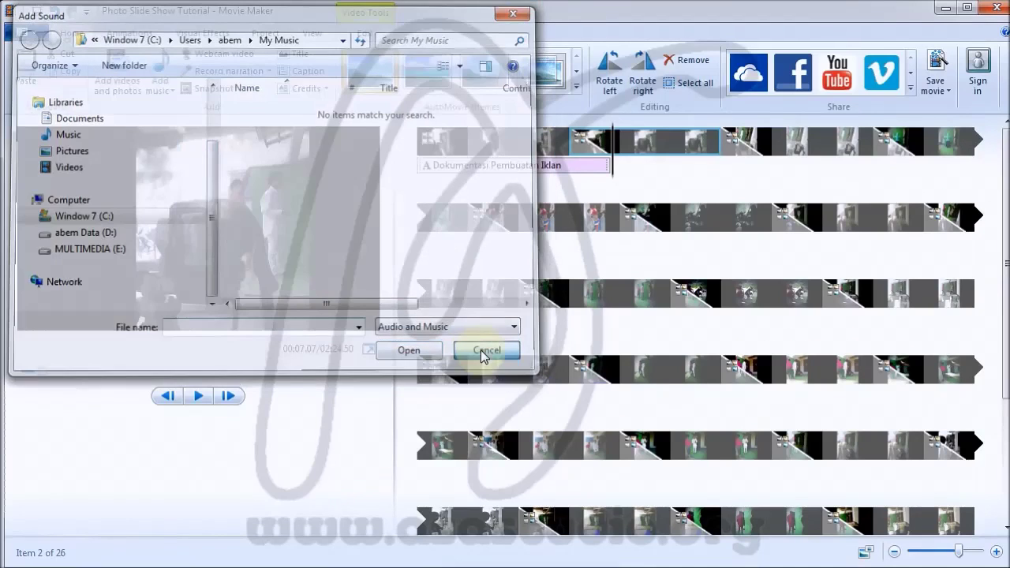
pyautogui.click(483, 354)
# Record about 11 seconds of narration starting from the playhead on the second photo
pyautogui.click(269, 71)
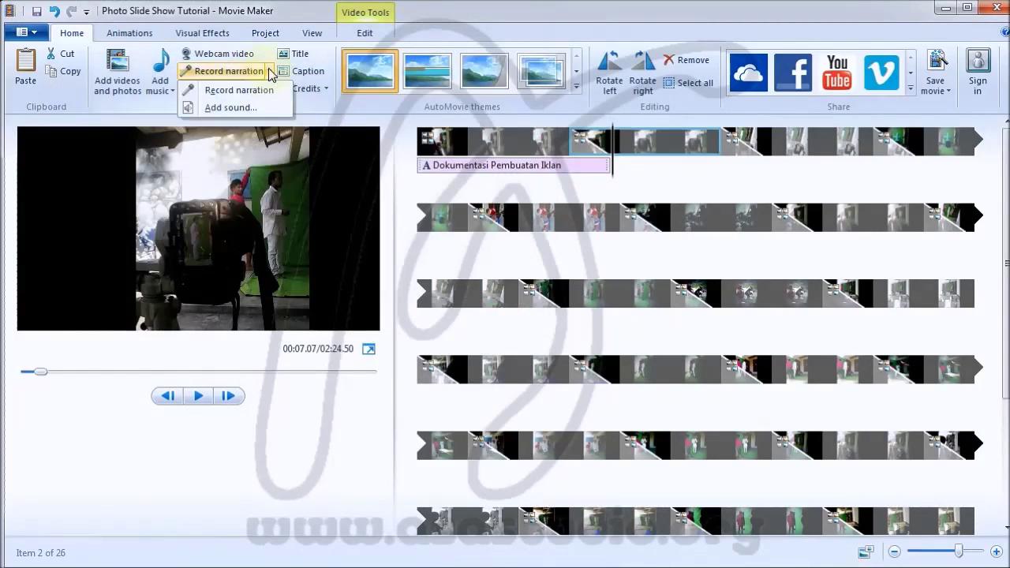
pyautogui.click(236, 92)
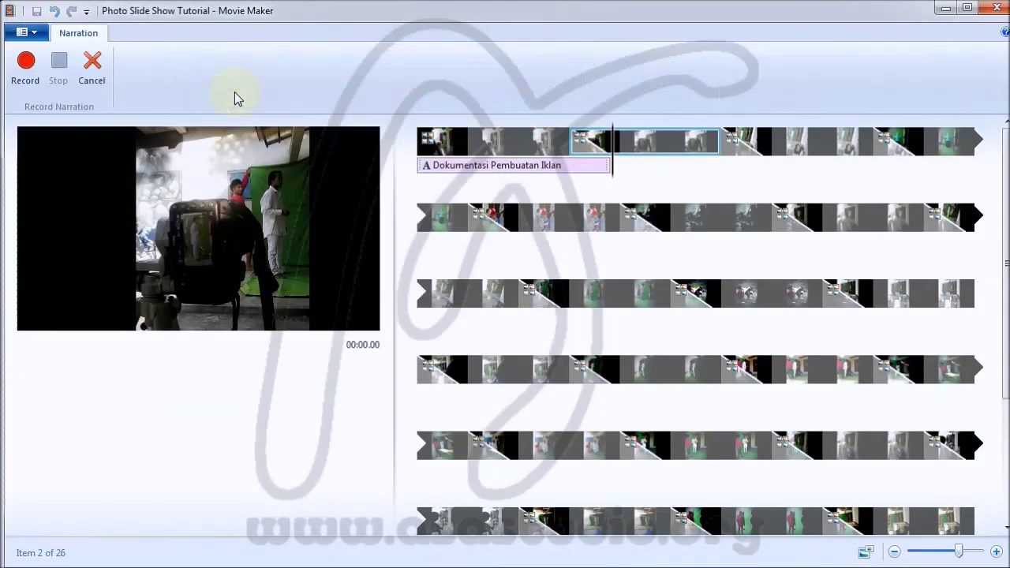
pyautogui.click(26, 67)
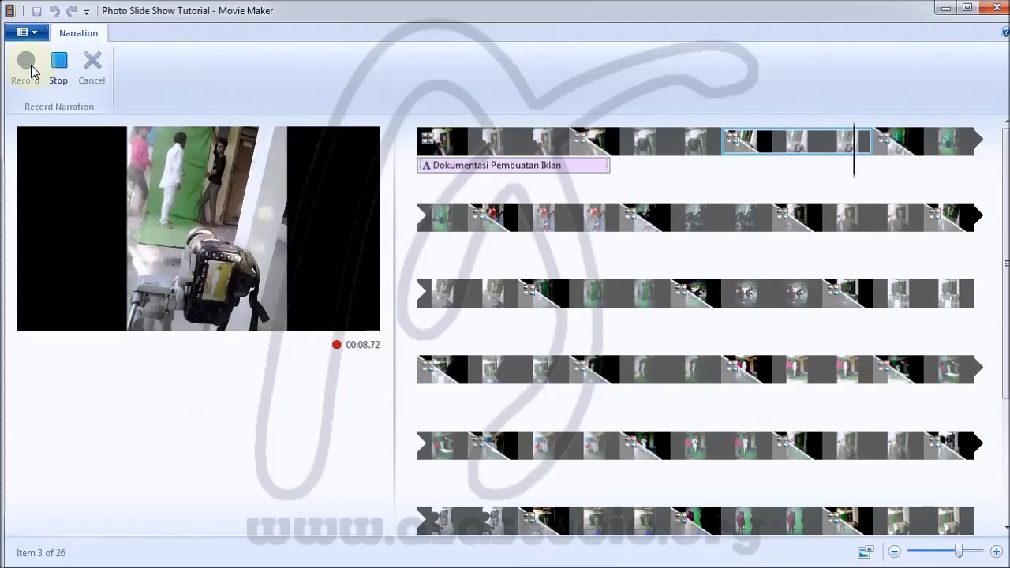
pyautogui.click(62, 71)
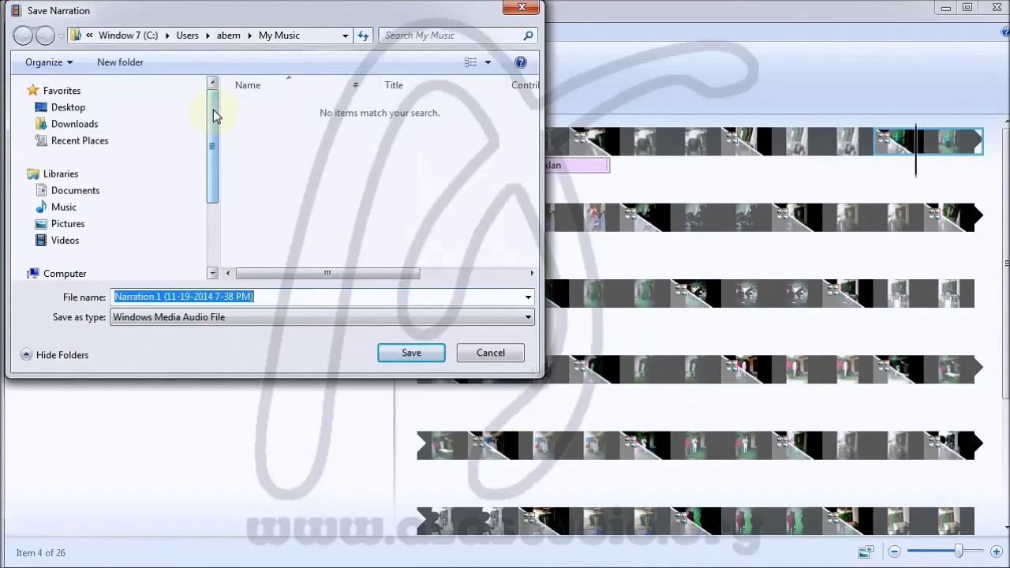
# Save the recorded narration on the Desktop as a Windows Media Audio file named audio1
pyautogui.click(67, 112)
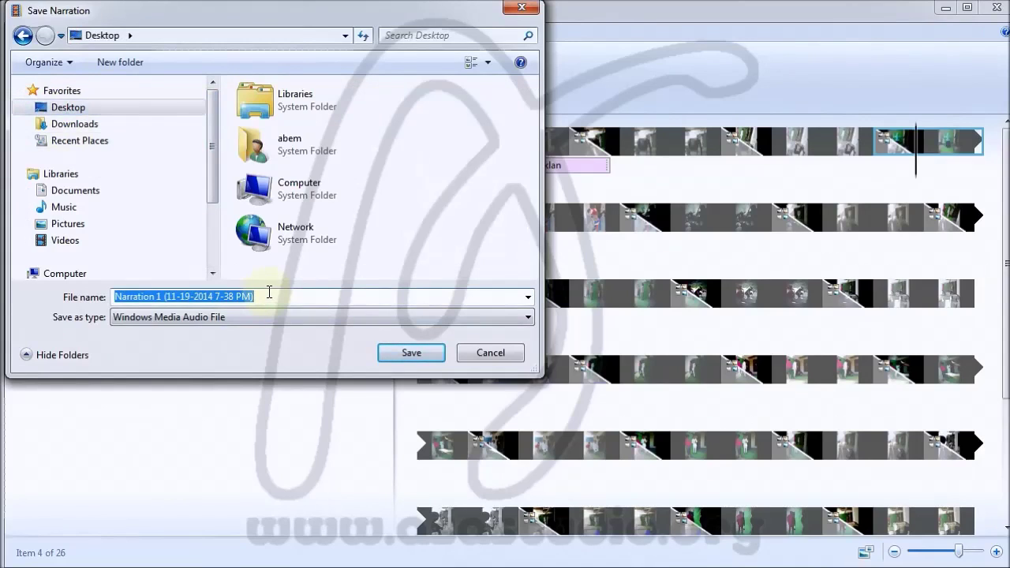
pyautogui.write('audio1')
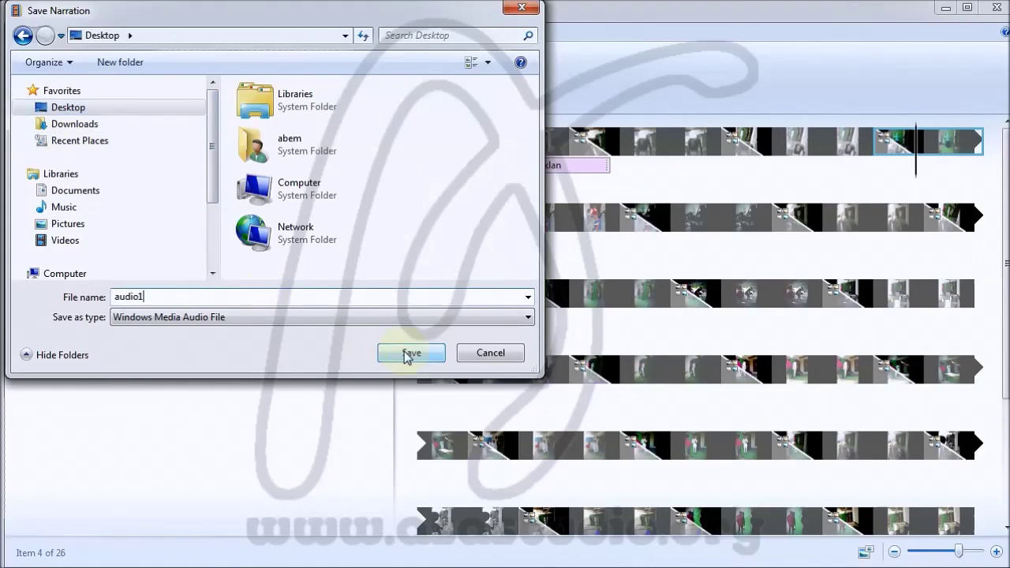
pyautogui.click(410, 353)
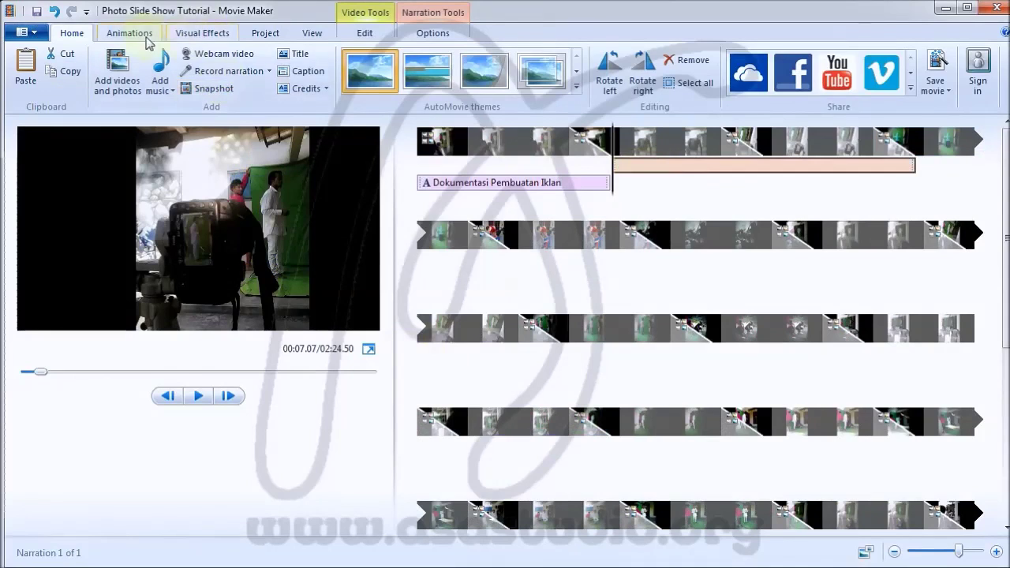
# Look through the narration and view options, and play the narrated photos to check the recorded audio
pyautogui.click(365, 35)
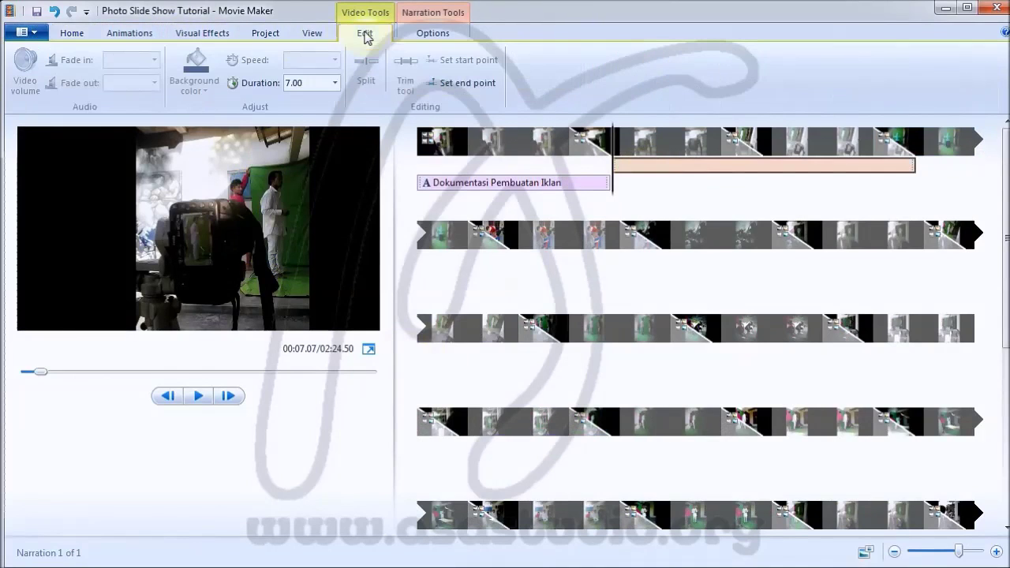
pyautogui.click(432, 32)
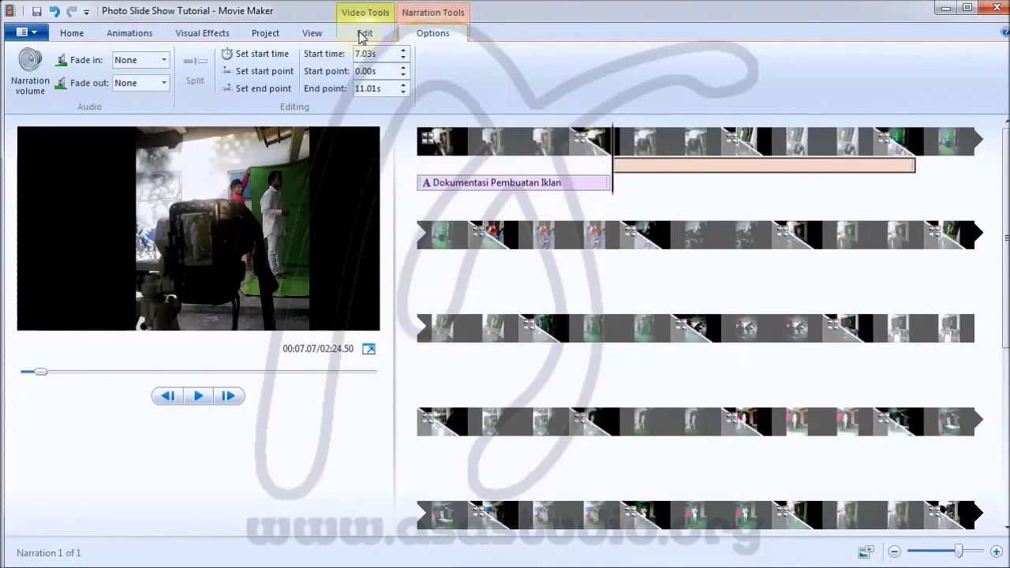
pyautogui.click(312, 34)
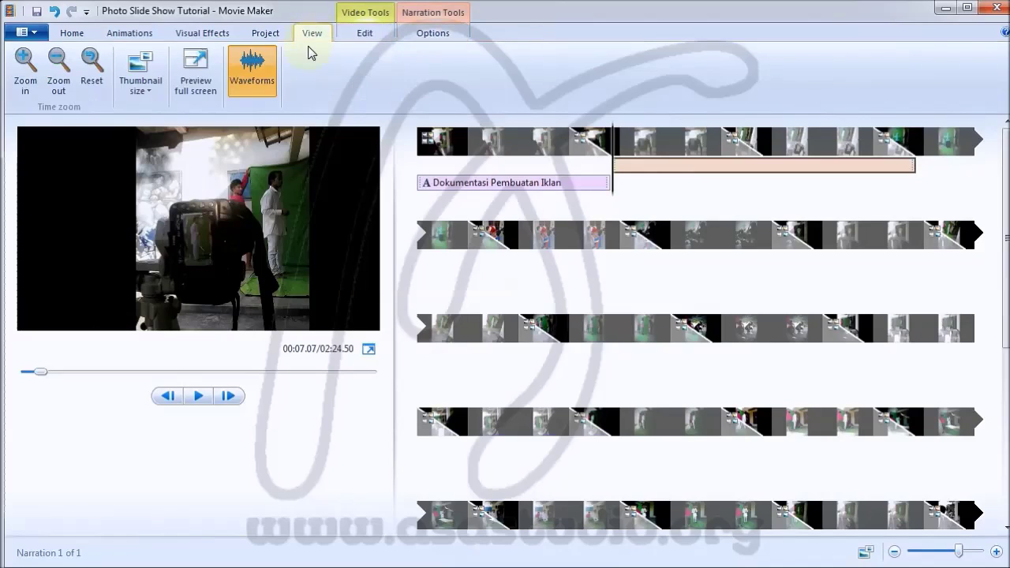
pyautogui.click(254, 69)
pyautogui.click(196, 396)
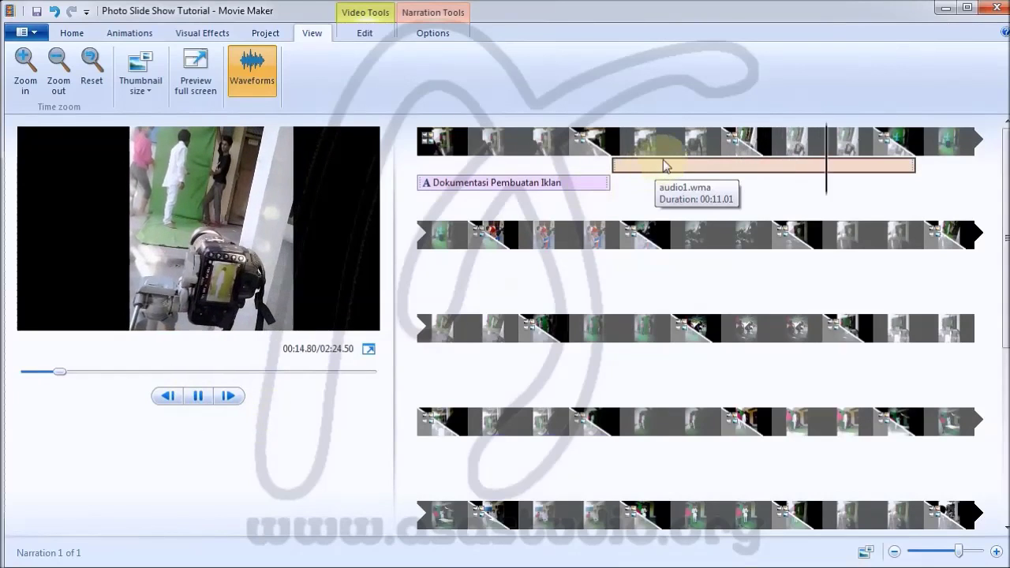
pyautogui.press('space')
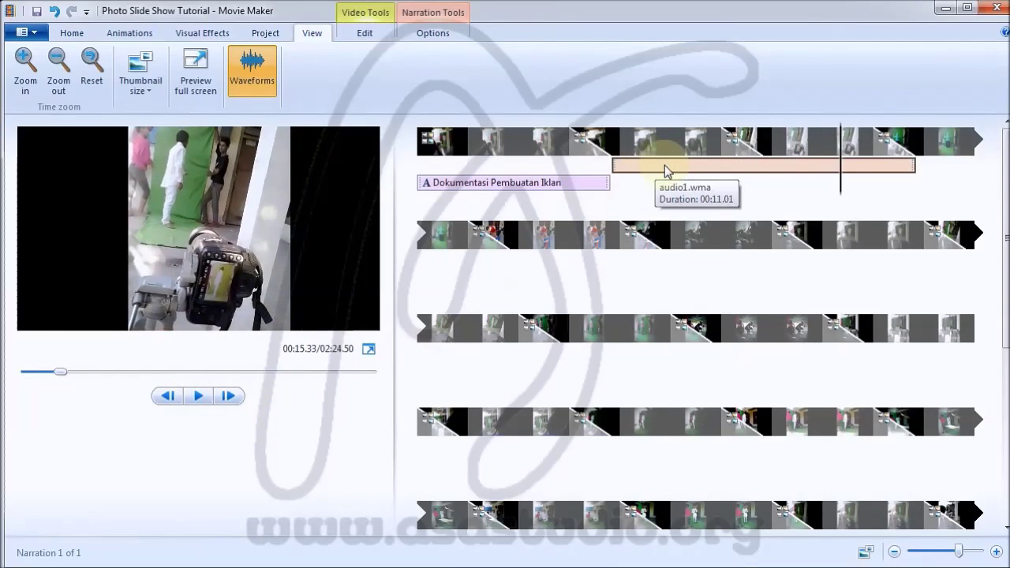
# Raise the narration clip's volume to maximum and play from the second photo to check it
pyautogui.click(664, 164)
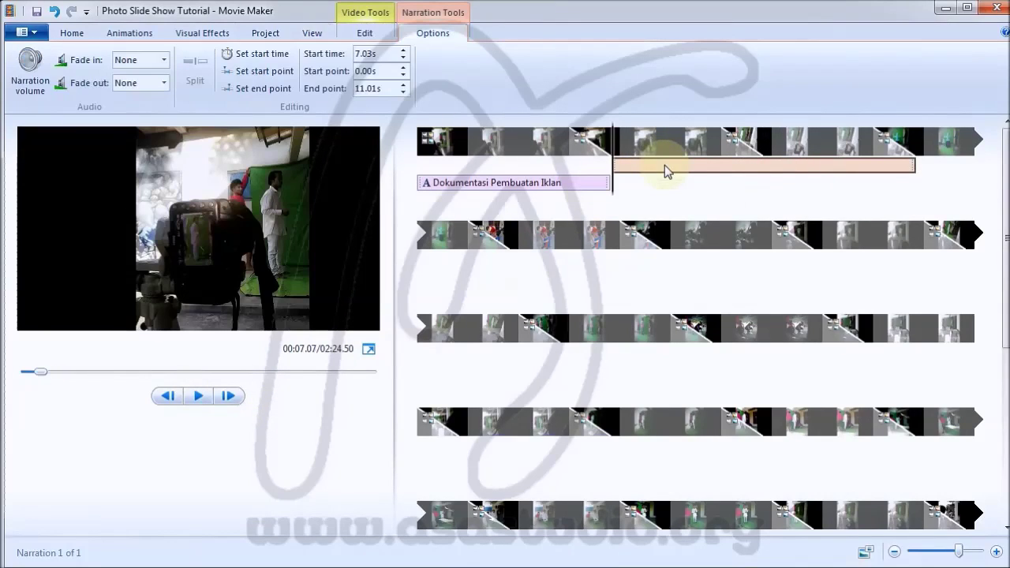
pyautogui.click(30, 71)
pyautogui.moveTo(62, 116); pyautogui.dragTo(88, 116)
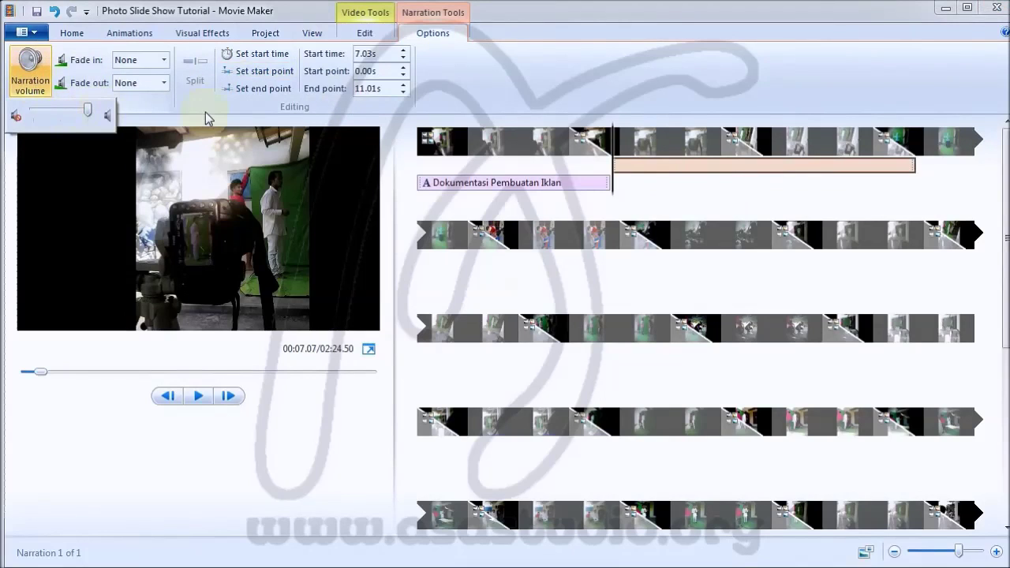
pyautogui.click(620, 147)
pyautogui.press('space')
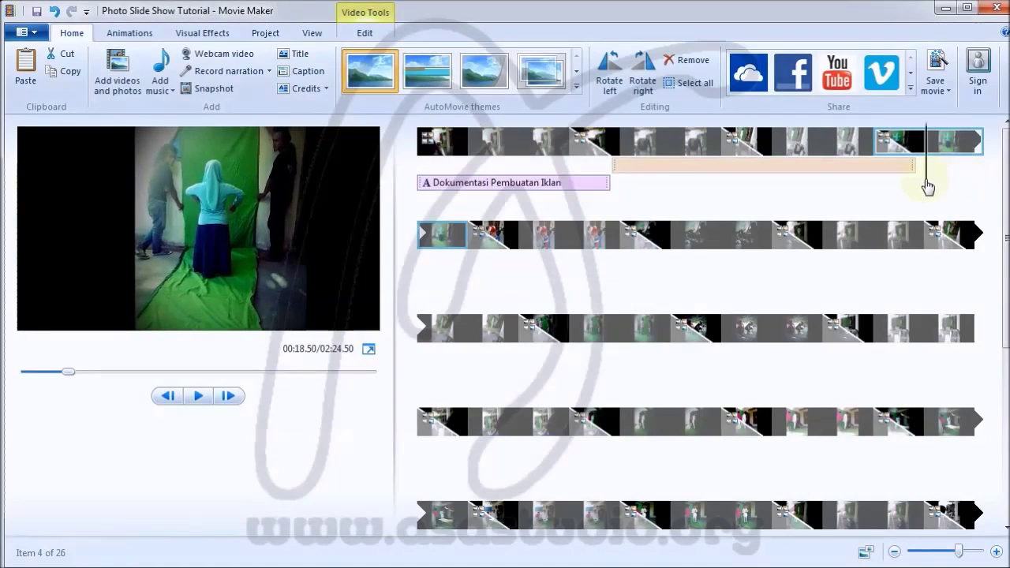
# Add the caption "Tehnik Green Screen" on the fourth photo, starting just after the narration ends
pyautogui.click(921, 181)
pyautogui.click(306, 72)
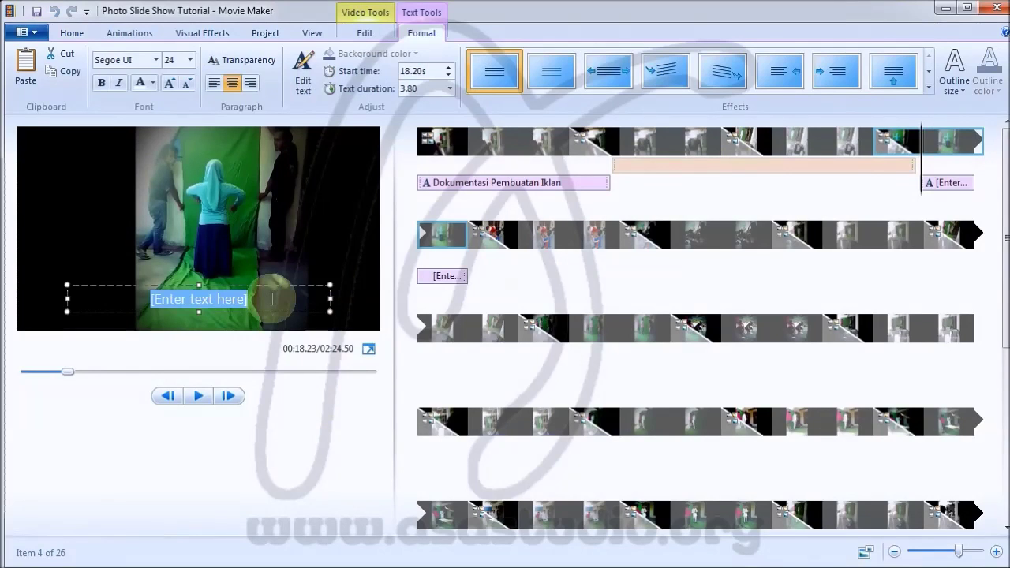
pyautogui.press('BackSpace')
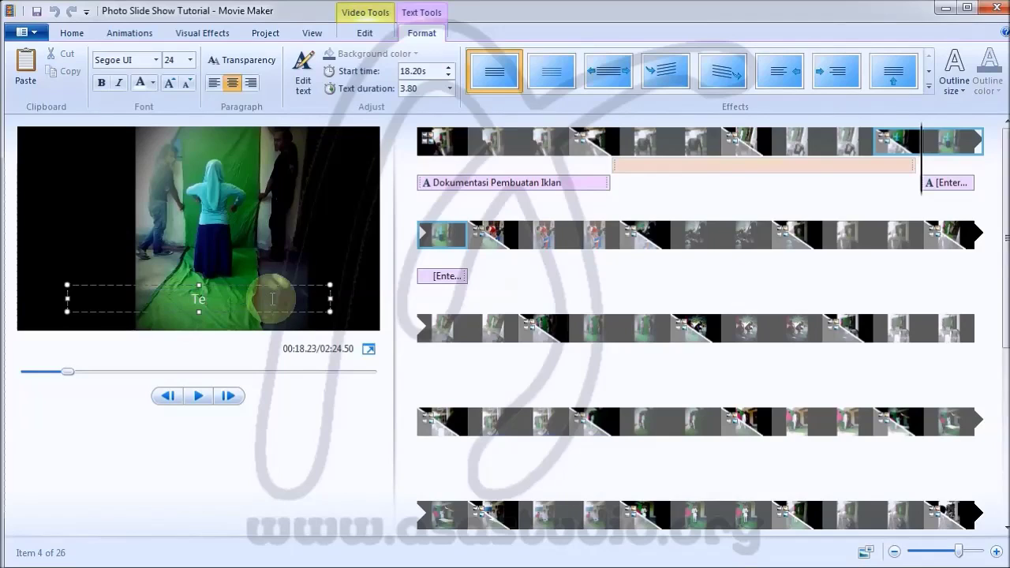
pyautogui.write('Tehnik Green Screen')
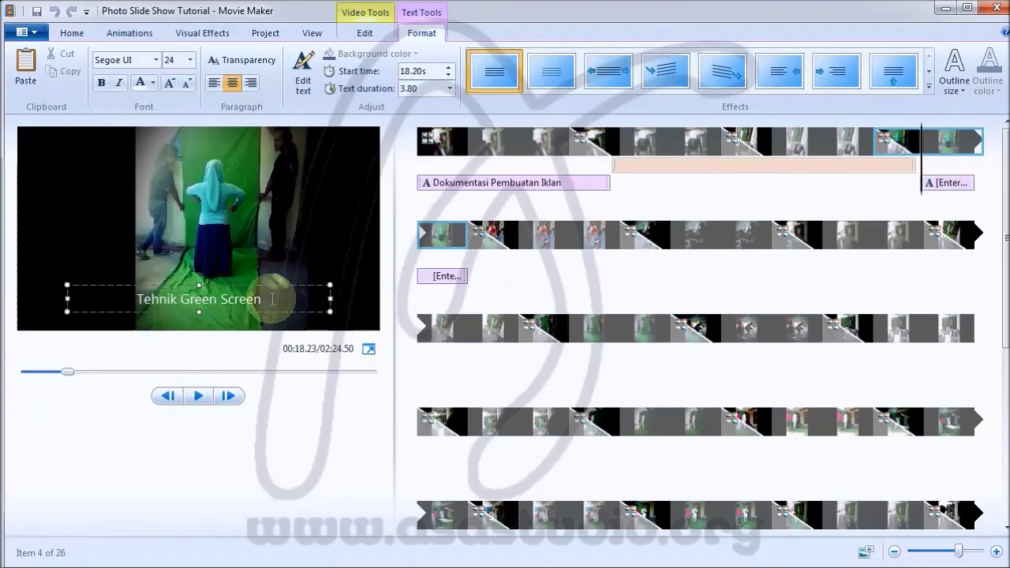
# Set the "Tehnik Green Screen" caption's font size to 28 and its text colour to orange
pyautogui.click(190, 60)
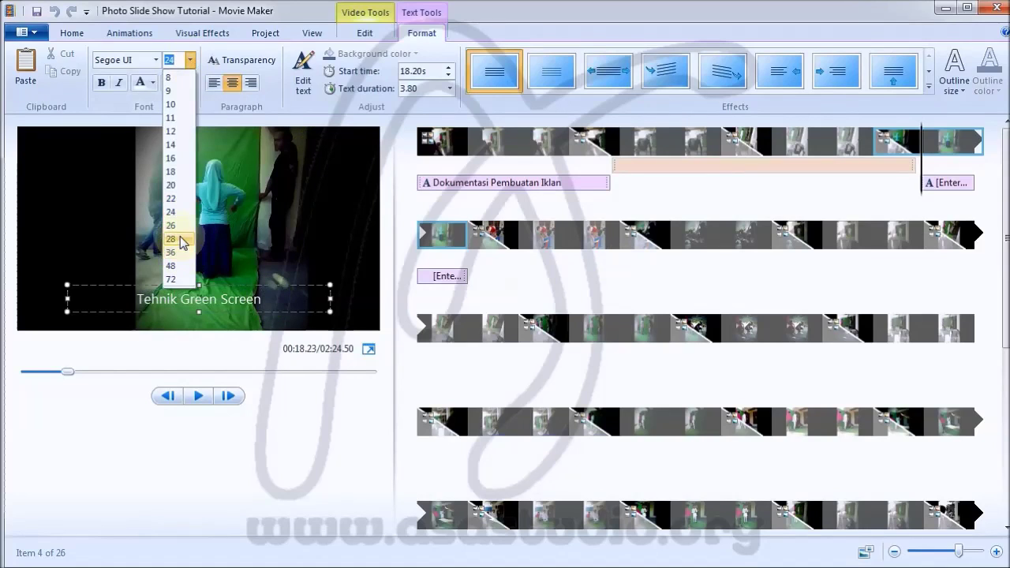
pyautogui.click(171, 240)
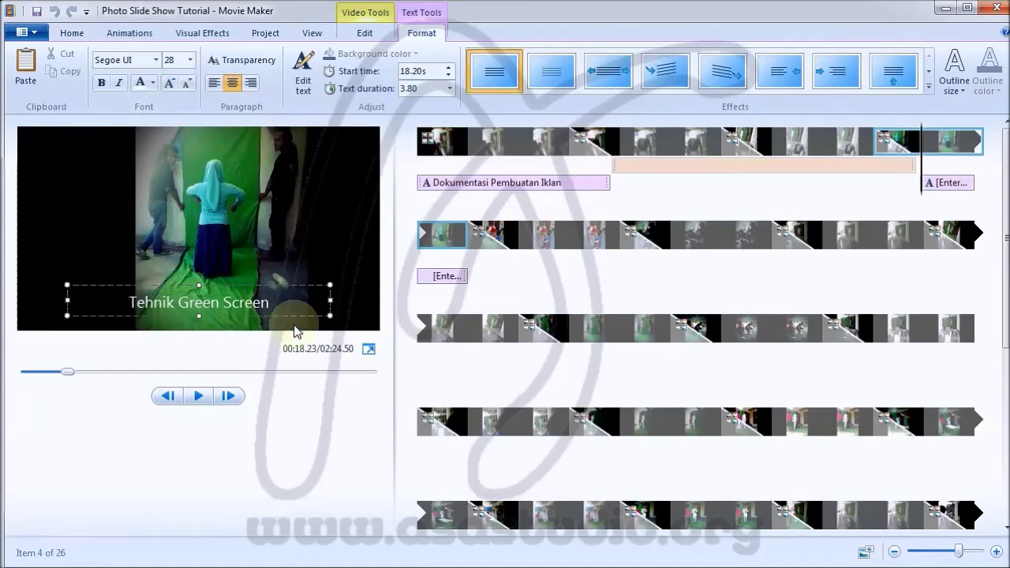
pyautogui.click(153, 82)
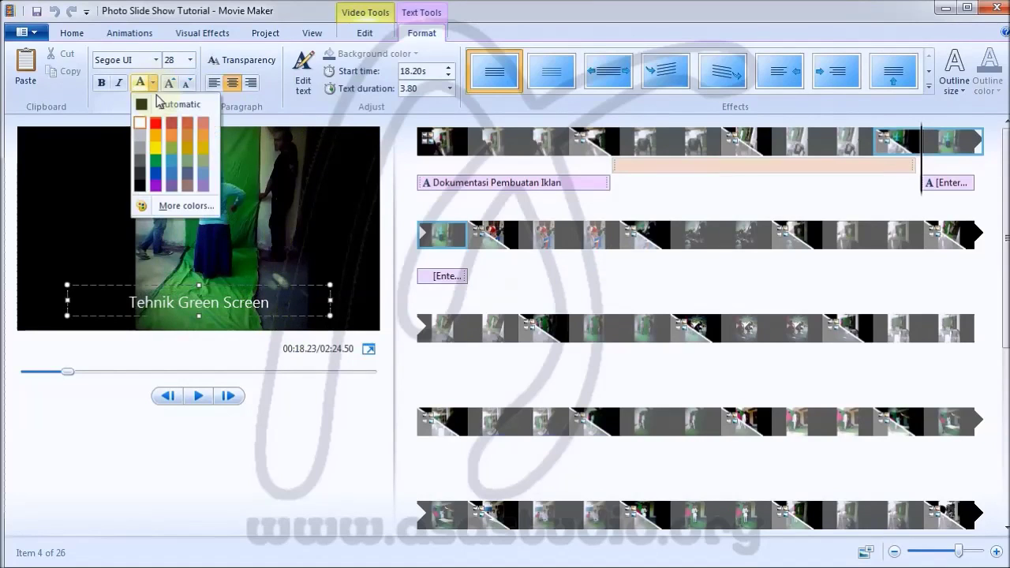
pyautogui.click(156, 140)
# Give the "Tehnik Green Screen" caption the thinnest outline and colour that outline black
pyautogui.click(961, 87)
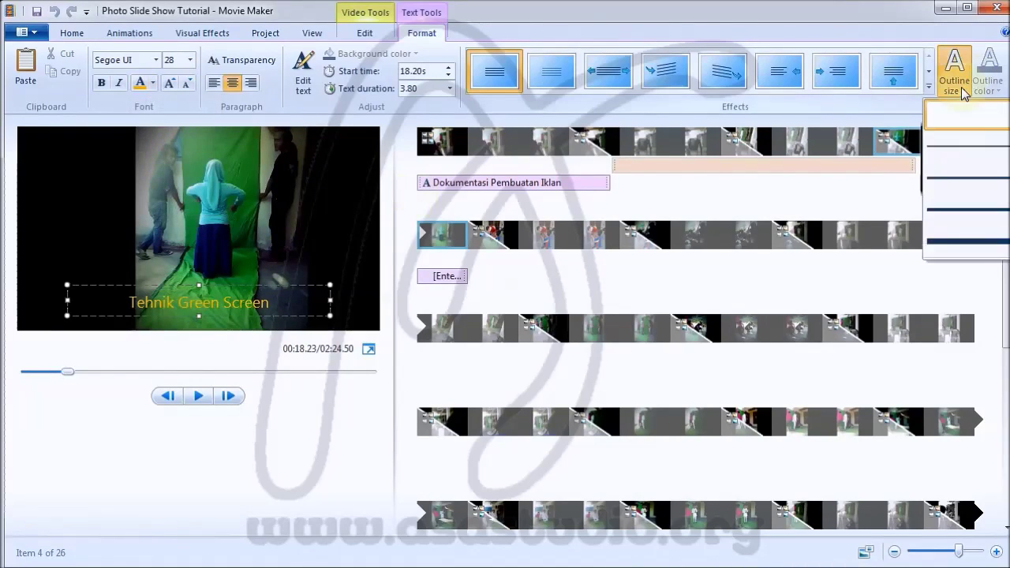
pyautogui.click(968, 138)
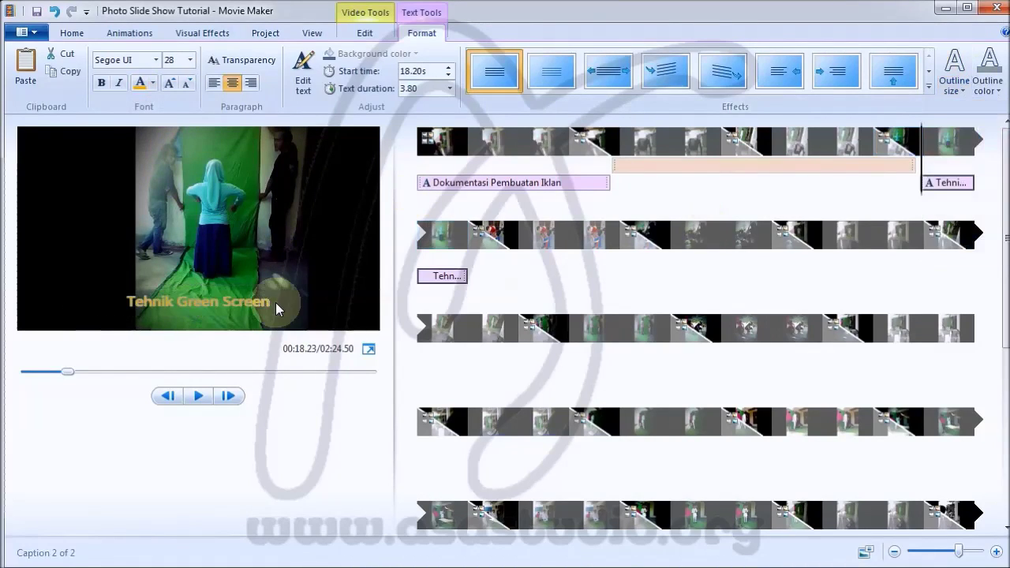
pyautogui.click(987, 85)
pyautogui.click(961, 170)
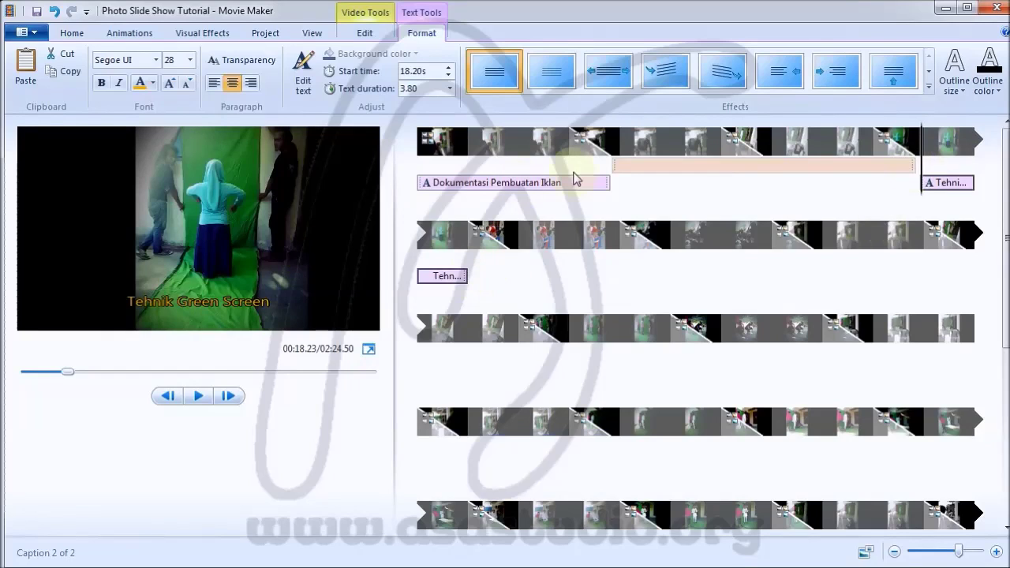
# Apply the first Fly effect to the "Tehnik Green Screen" caption and play the movie on into the fifth photo
pyautogui.click(930, 85)
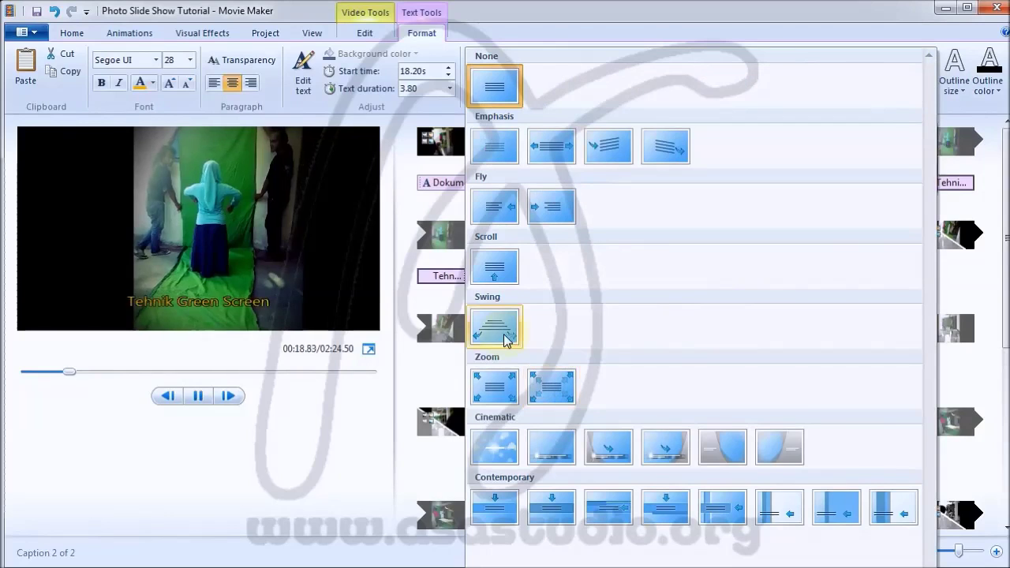
pyautogui.click(497, 204)
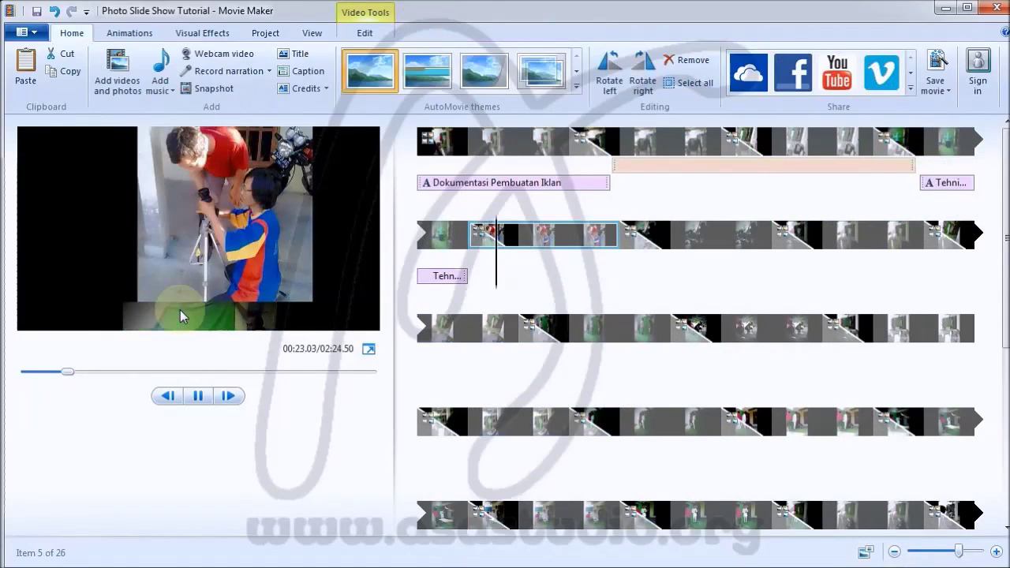
pyautogui.click(197, 397)
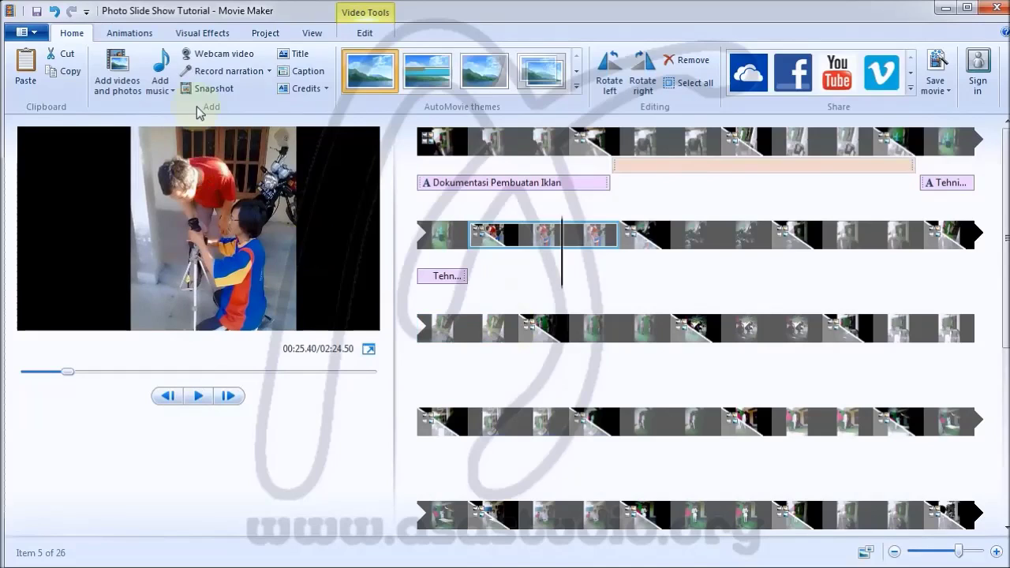
# Add a caption reading "Caption 2" at the playhead on the fifth photo
pyautogui.click(300, 71)
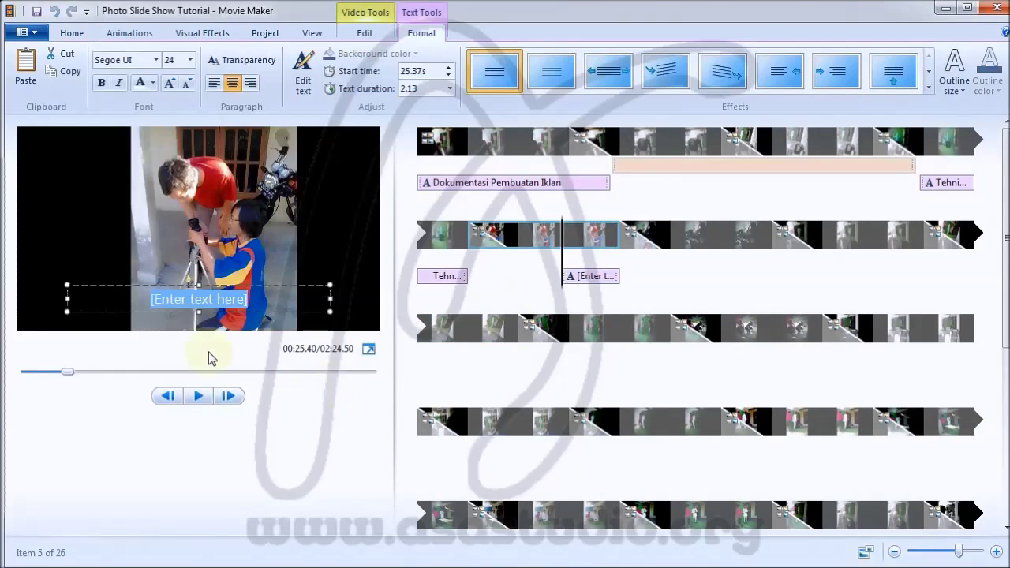
pyautogui.write('Ca')
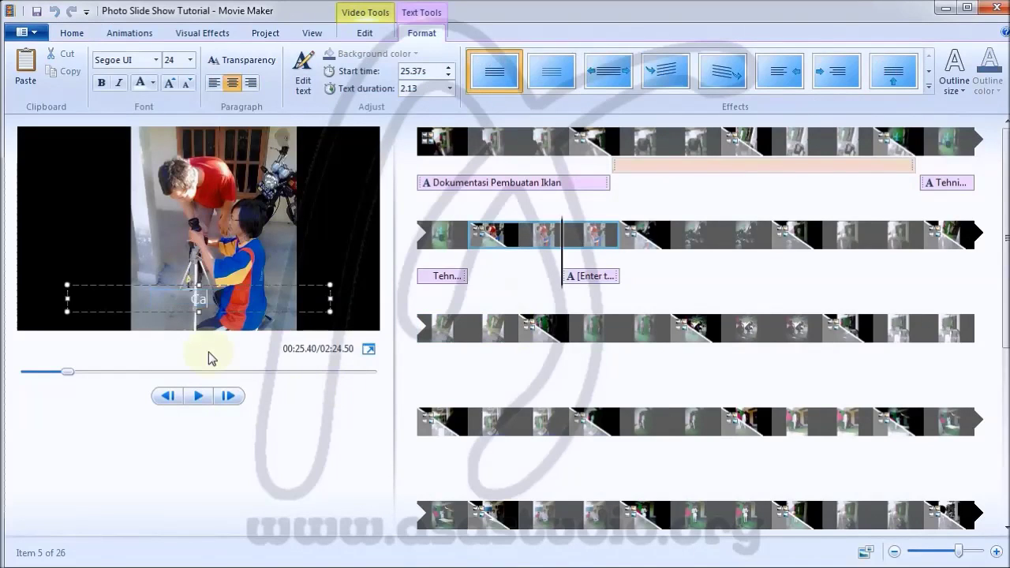
pyautogui.write('ption 2')
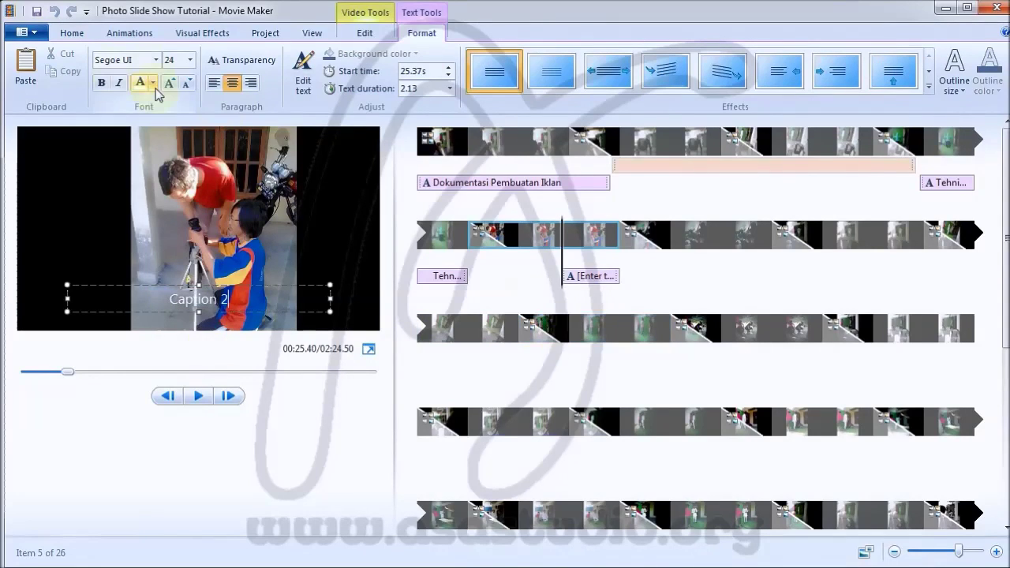
# Try the transparency and right alignment settings on the "Caption 2" text, and return it to centred
pyautogui.click(610, 282)
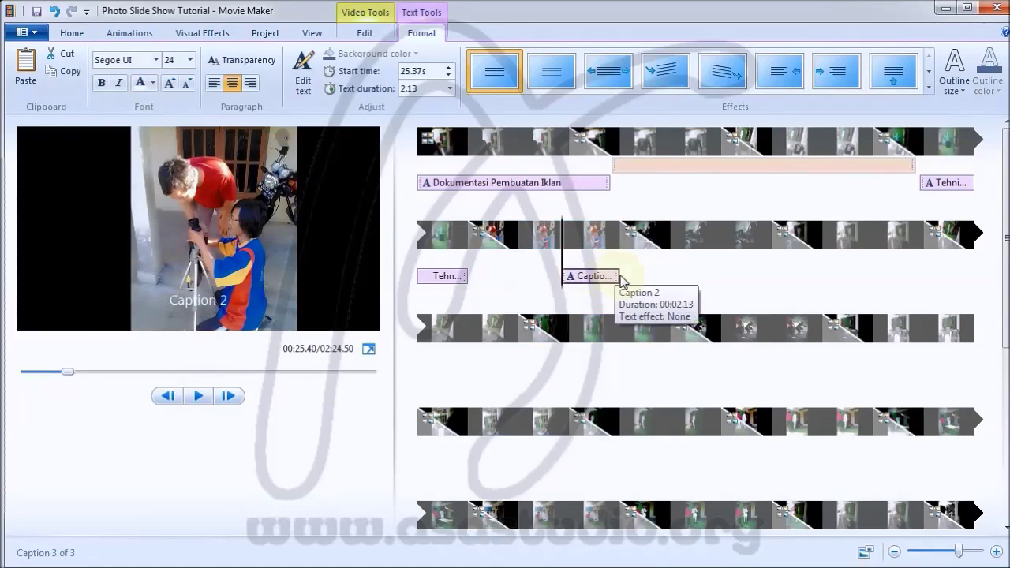
pyautogui.click(314, 87)
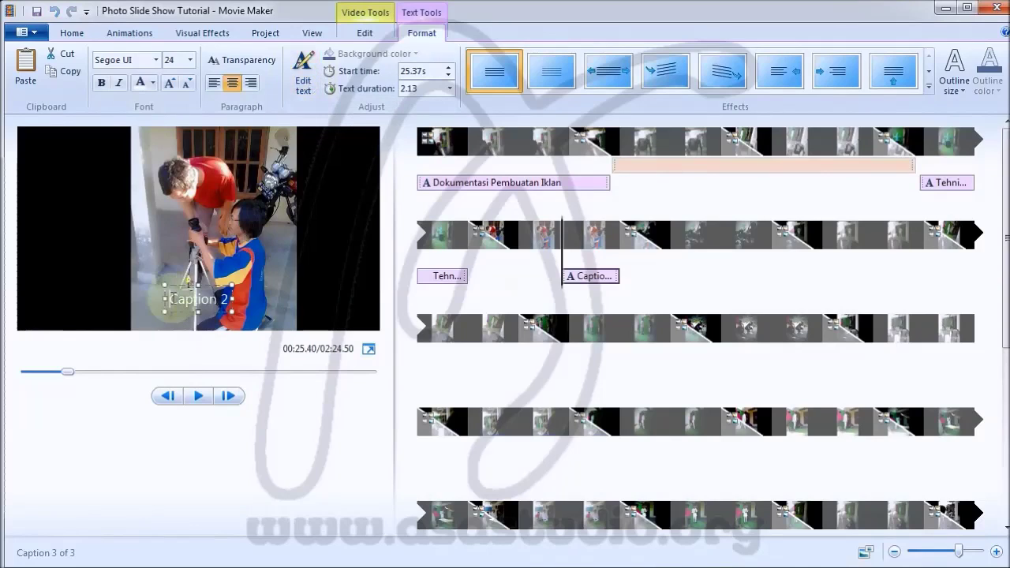
pyautogui.click(604, 277)
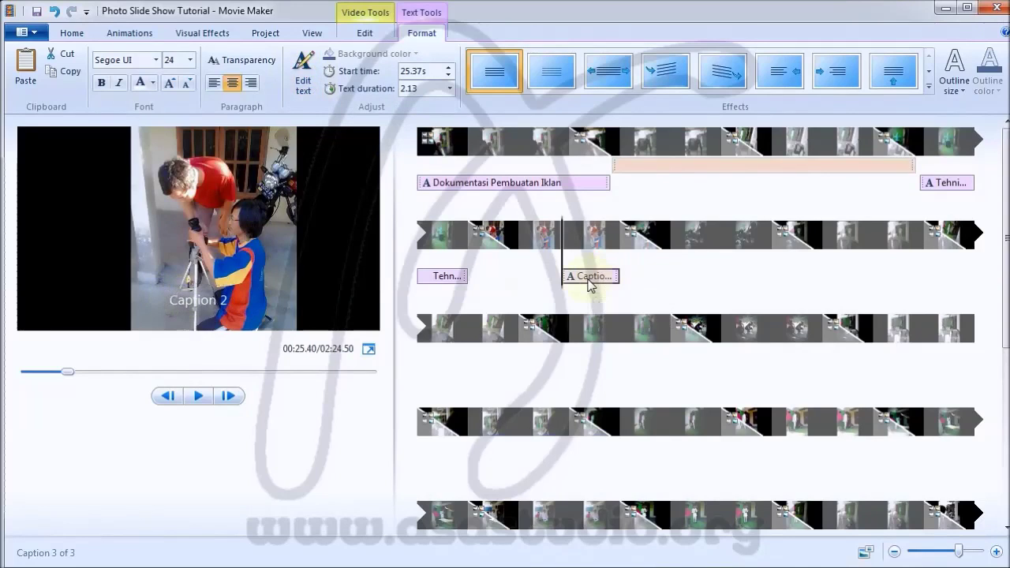
pyautogui.click(172, 301)
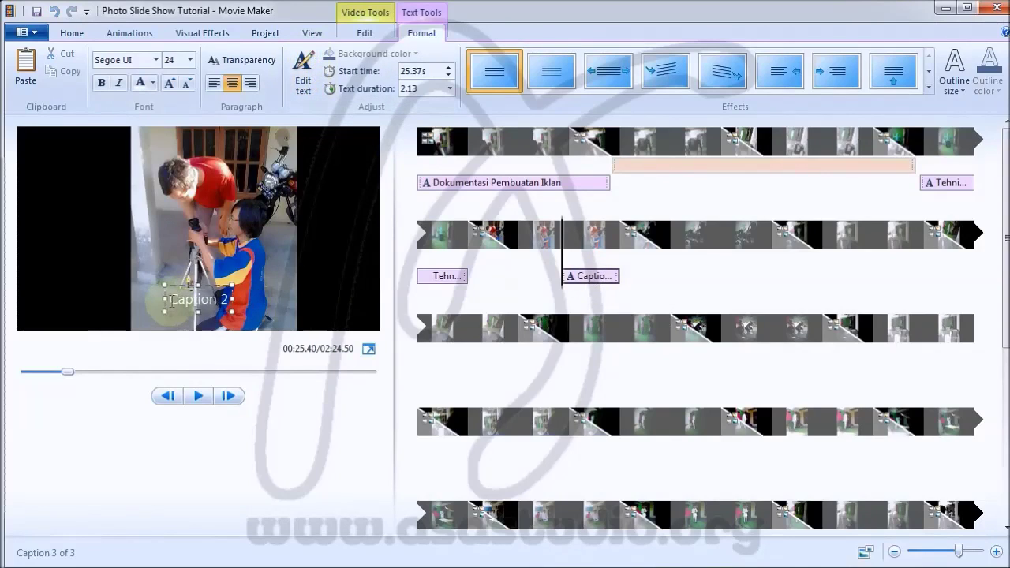
pyautogui.moveTo(172, 300); pyautogui.dragTo(235, 299)
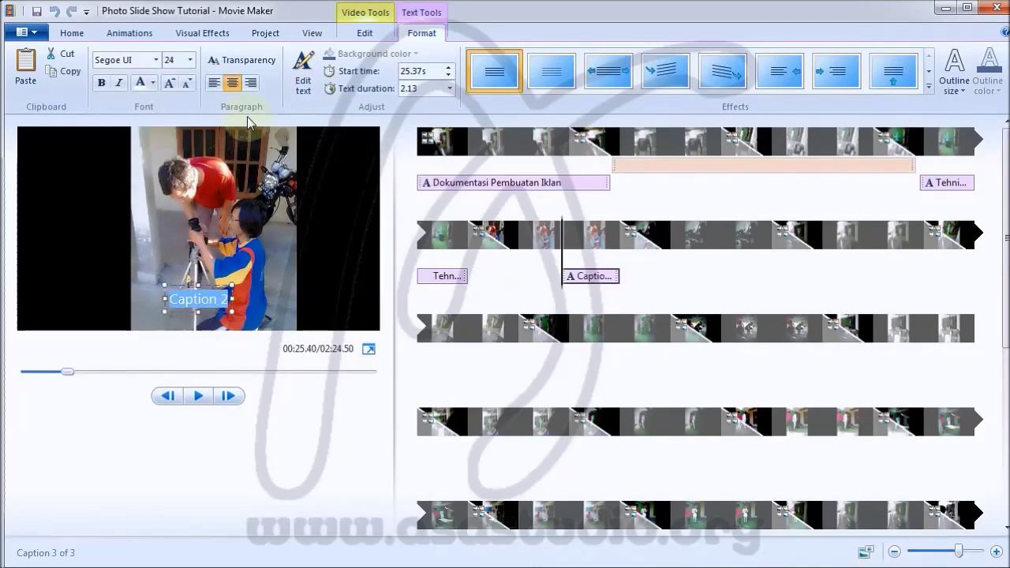
pyautogui.click(221, 63)
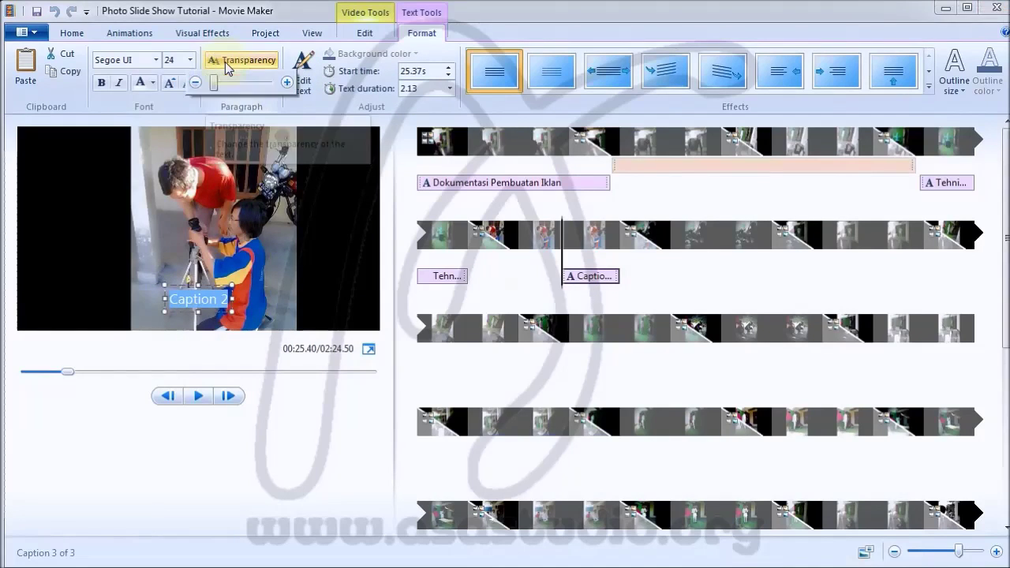
pyautogui.moveTo(218, 87)
pyautogui.mouseDown()
pyautogui.moveTo(289, 85)
pyautogui.moveTo(213, 87)
pyautogui.mouseUp()
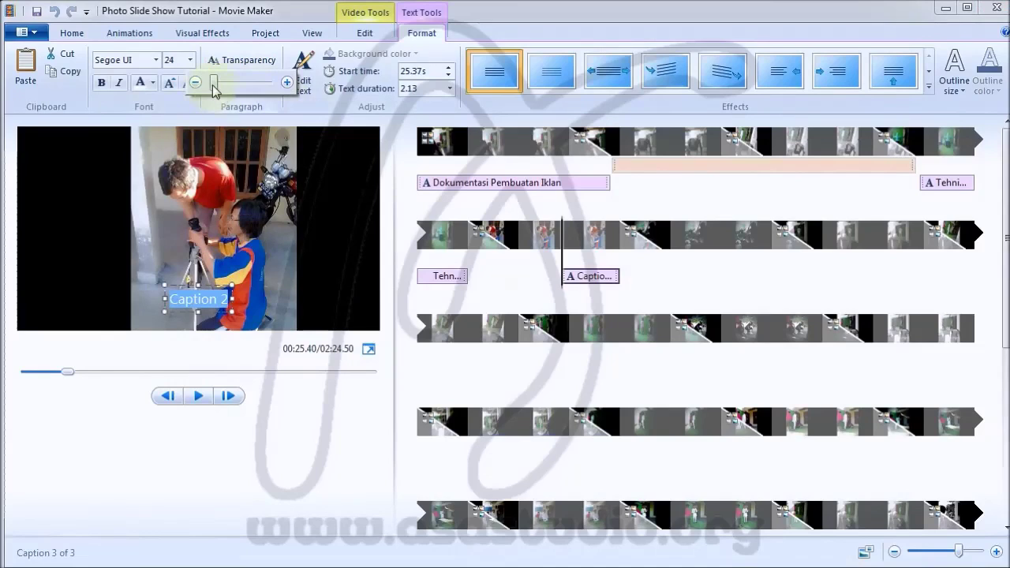
pyautogui.moveTo(215, 89); pyautogui.dragTo(229, 89)
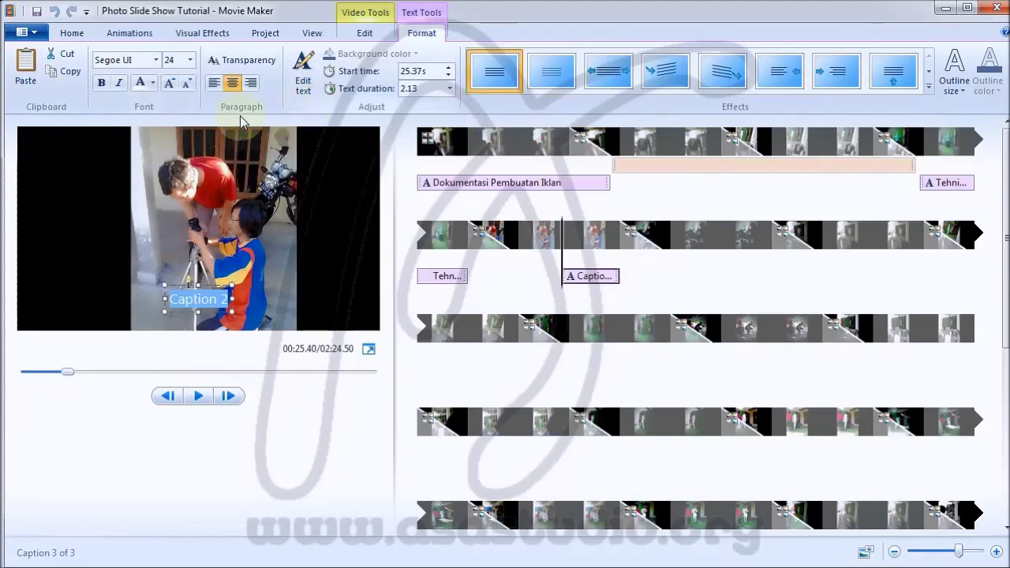
pyautogui.click(250, 83)
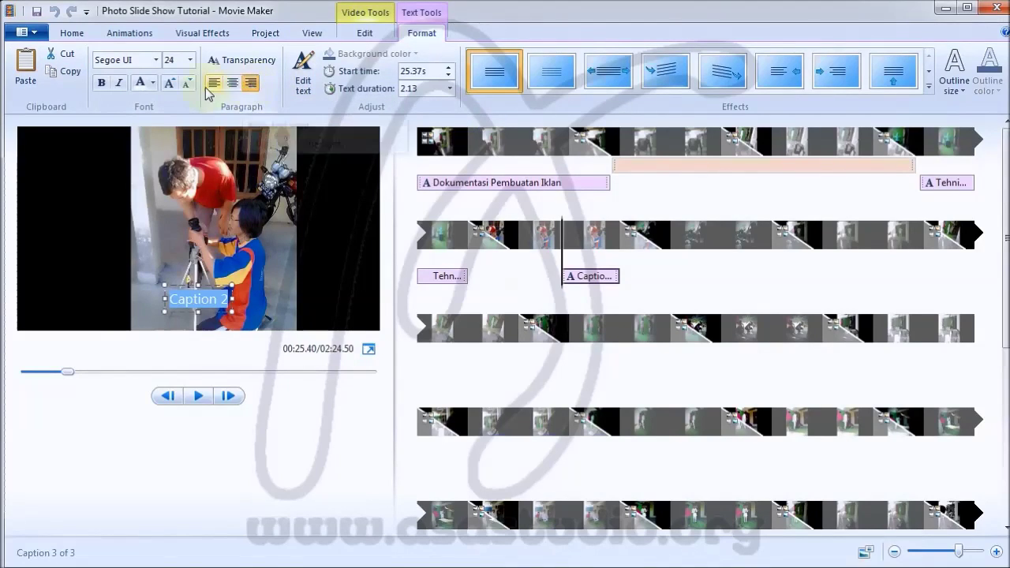
pyautogui.click(232, 83)
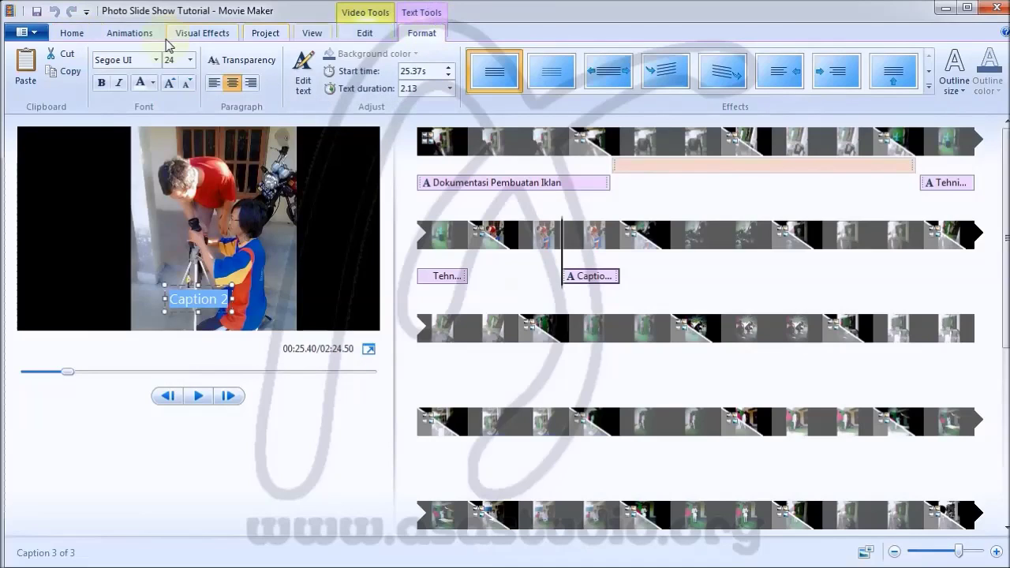
pyautogui.click(84, 38)
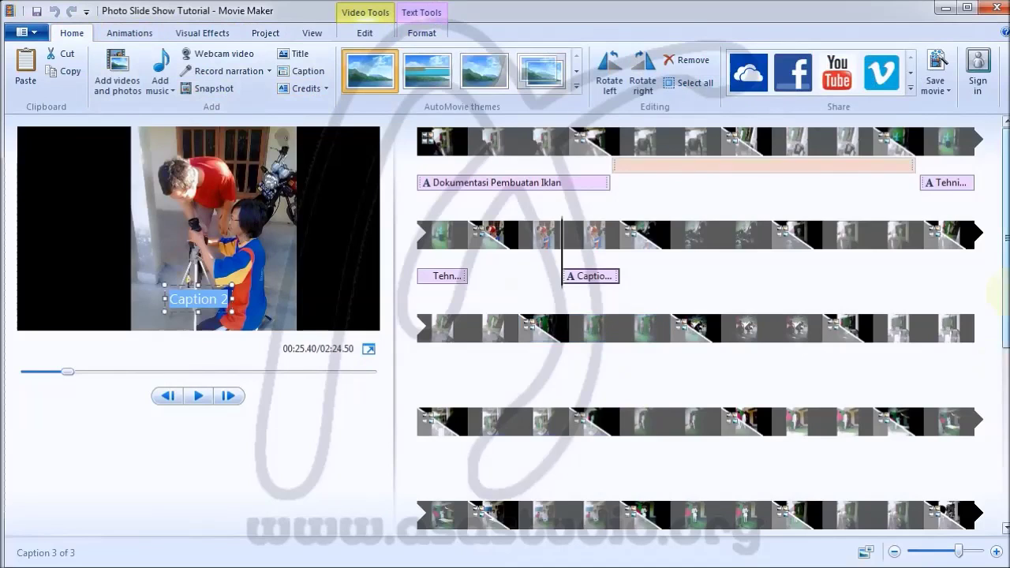
pyautogui.scroll(-5, 995, 292)
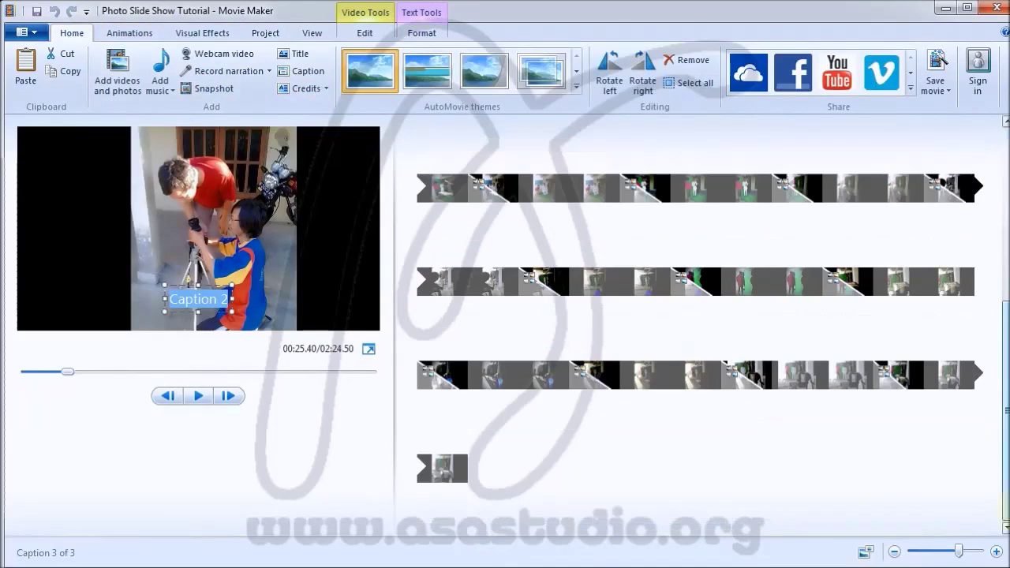
pyautogui.click(599, 376)
pyautogui.click(304, 88)
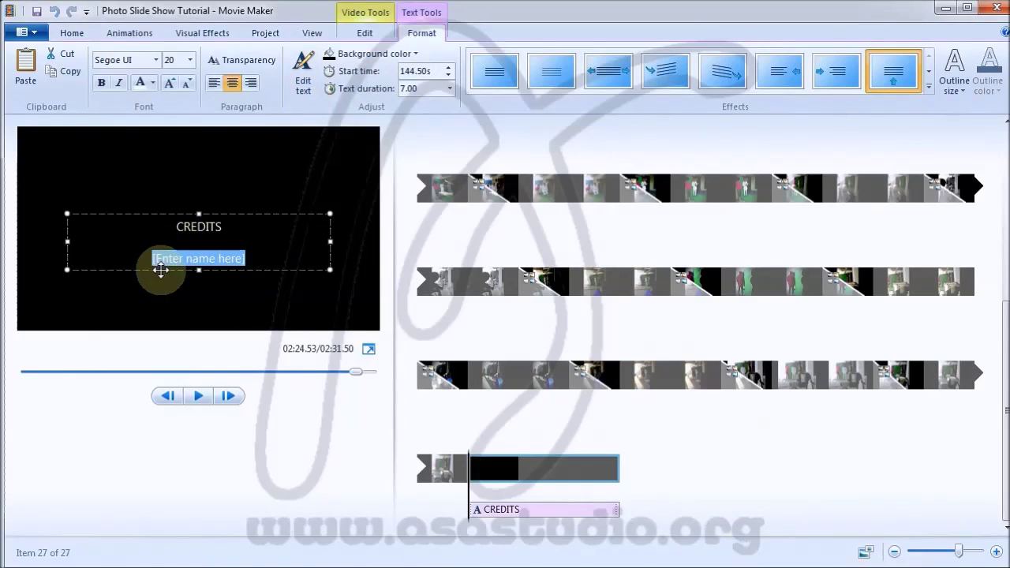
pyautogui.write('www.asastudio.org')
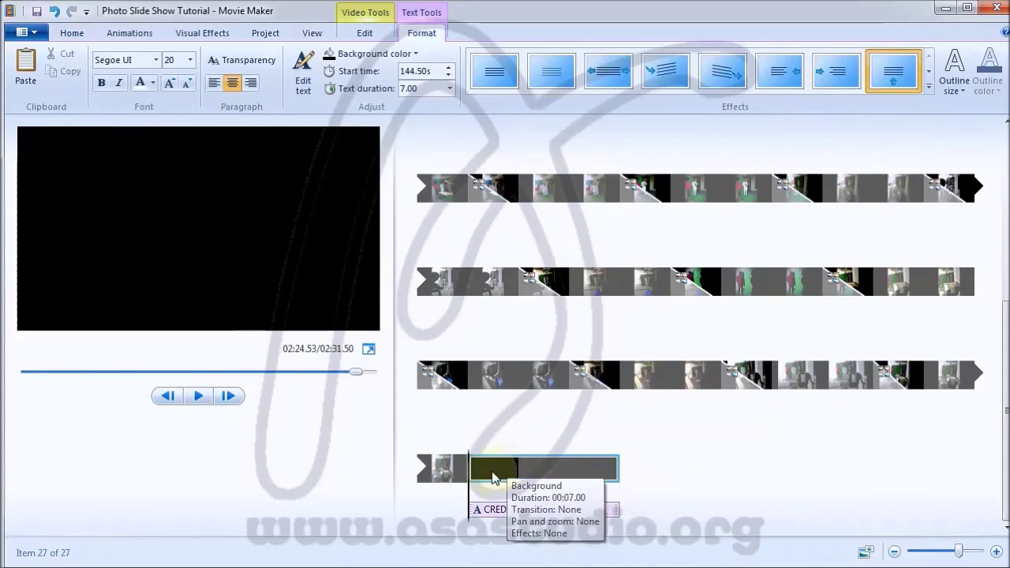
# Play the movie from the last photo into the credits clip to preview the scrolling text
pyautogui.click(450, 483)
pyautogui.press('space')
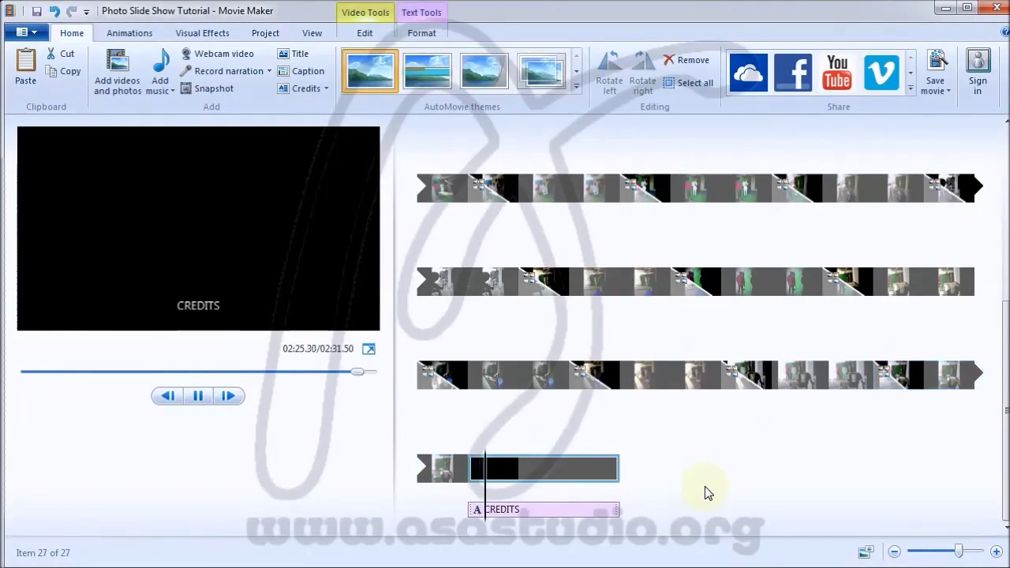
pyautogui.press('space')
pyautogui.click(520, 471)
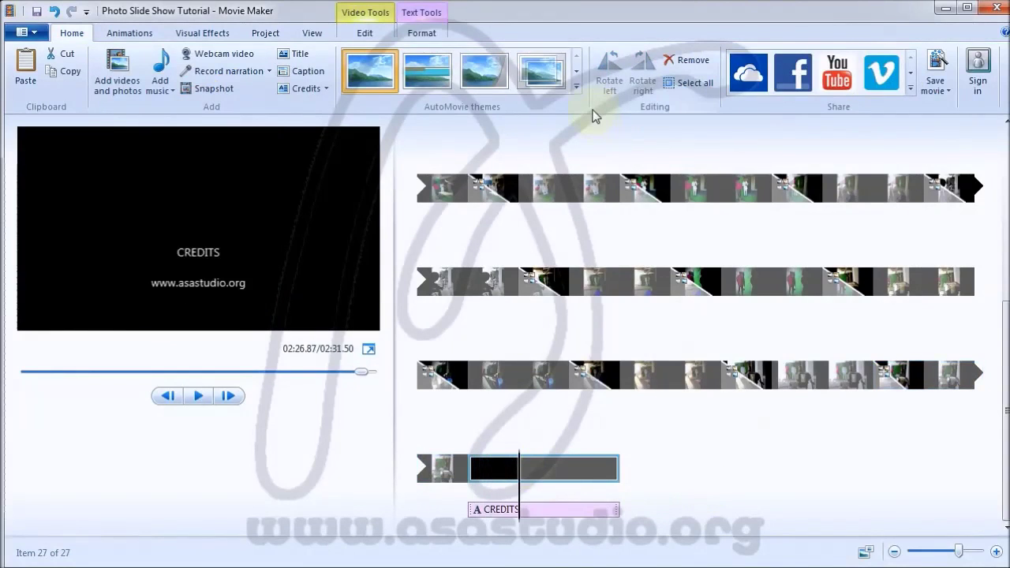
# Apply the Fan out transition from Sweeps and Curls to the credits clip and preview it
pyautogui.click(131, 33)
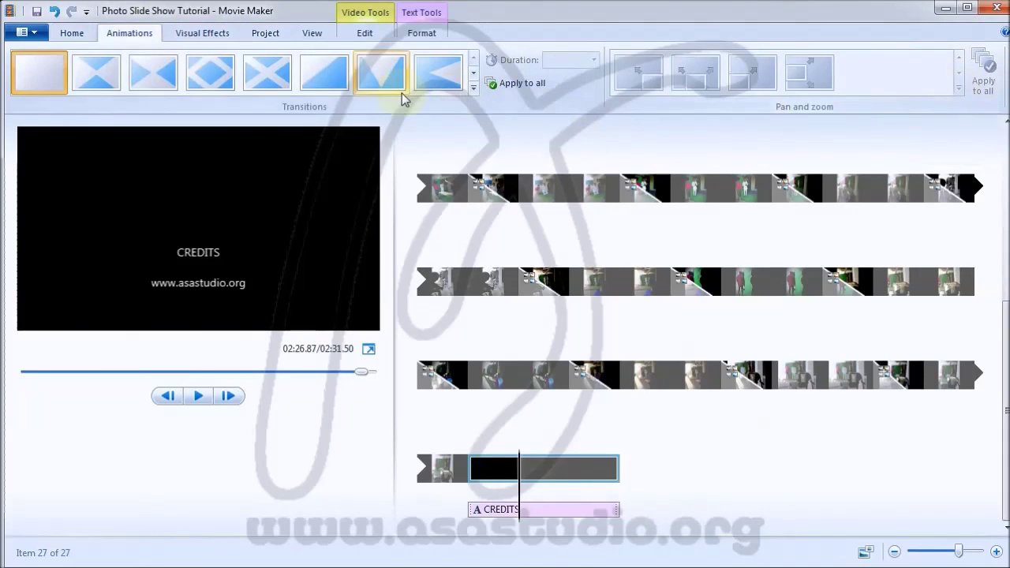
pyautogui.click(474, 92)
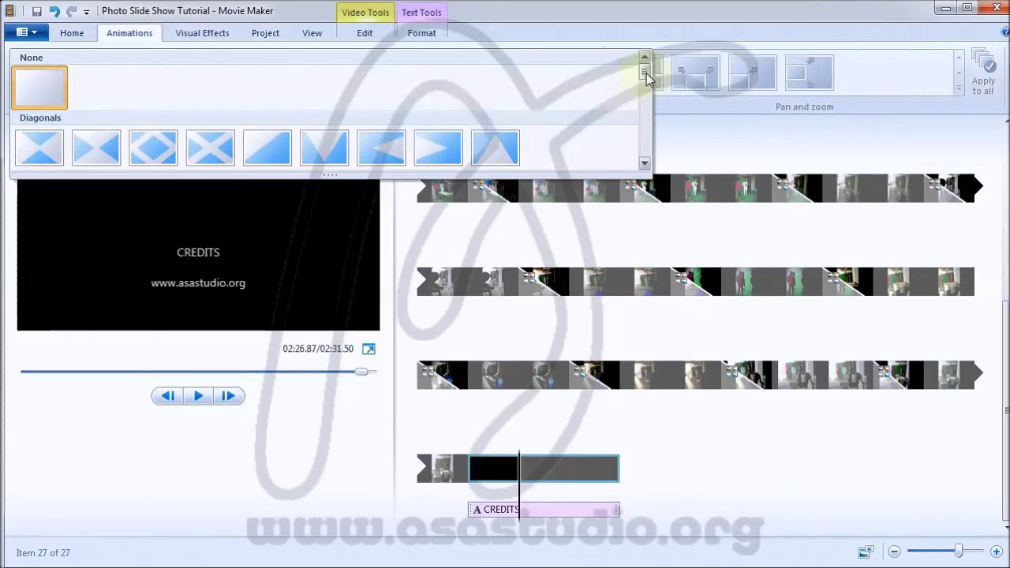
pyautogui.moveTo(645, 75); pyautogui.dragTo(649, 129)
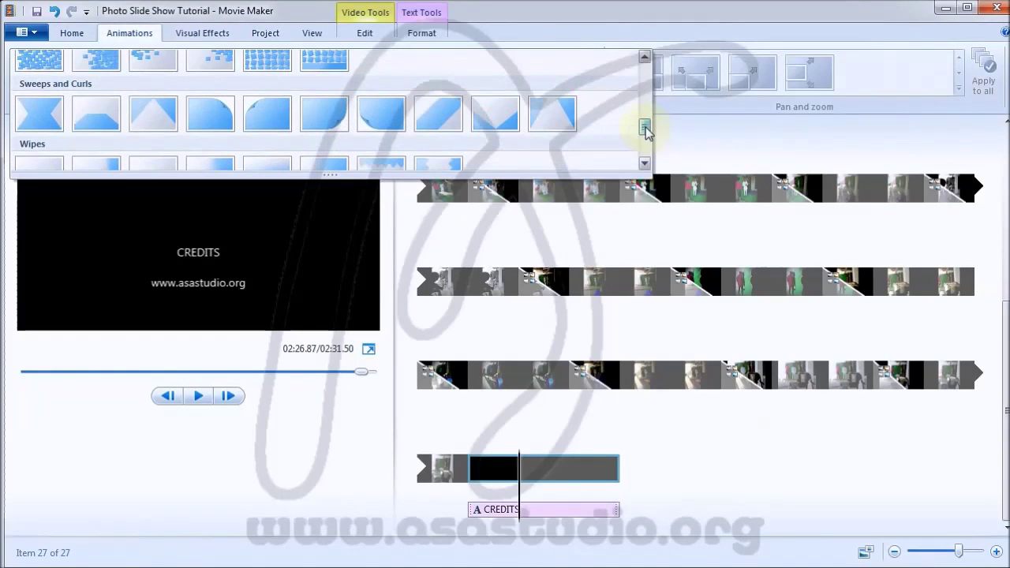
pyautogui.click(87, 121)
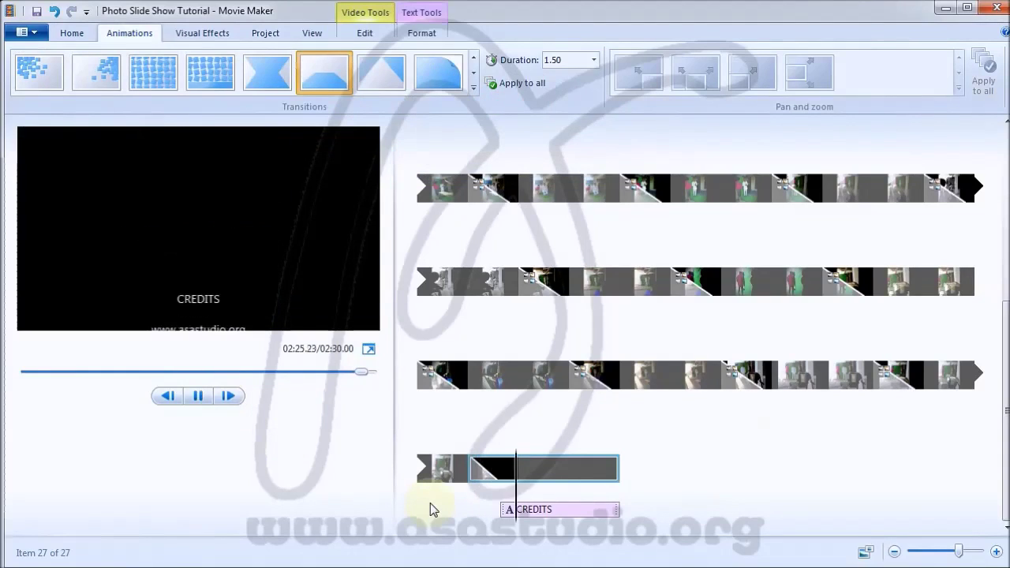
pyautogui.click(433, 467)
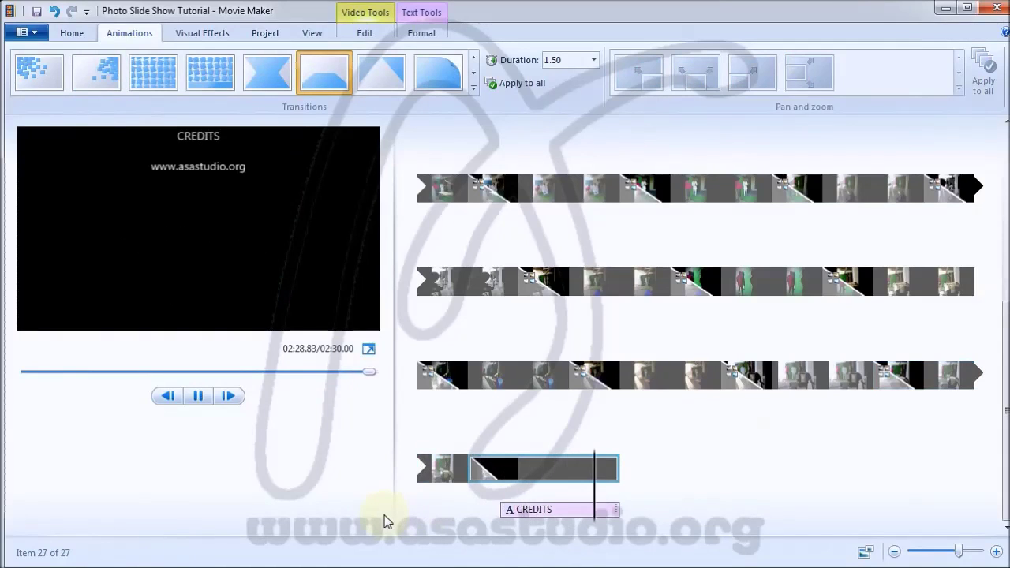
pyautogui.click(324, 162)
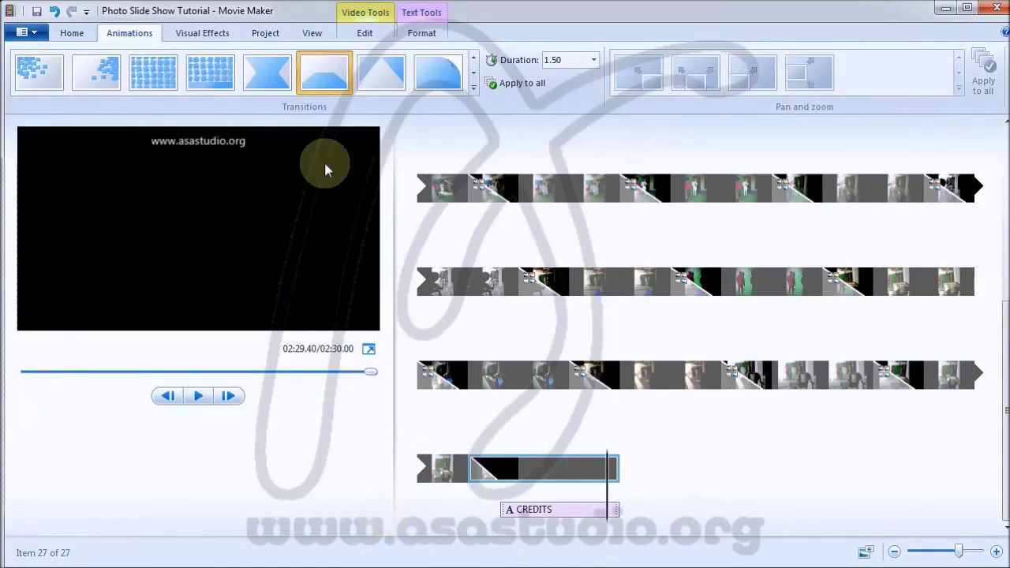
# Look through the available credit types without adding one
pyautogui.click(76, 37)
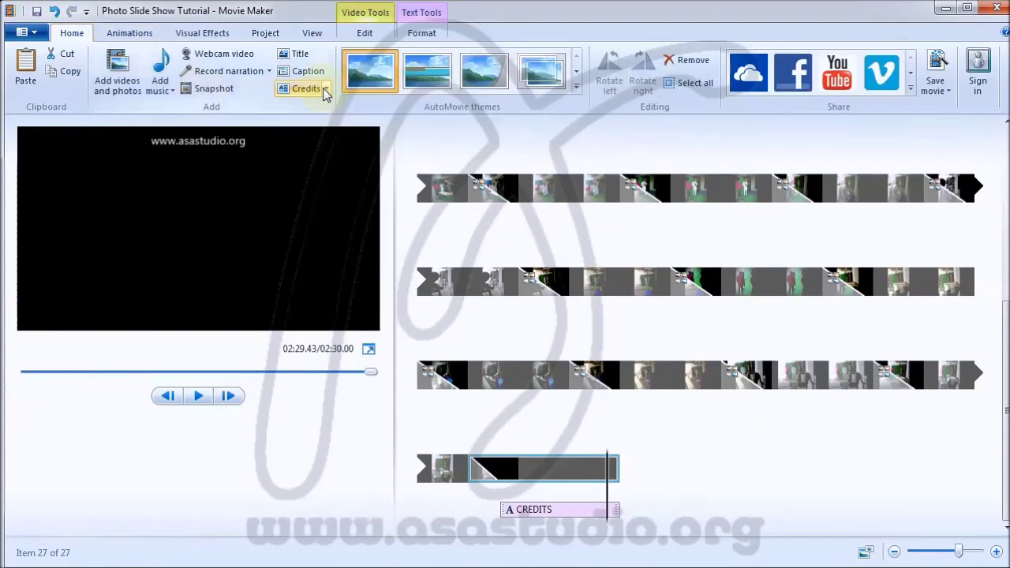
pyautogui.click(327, 89)
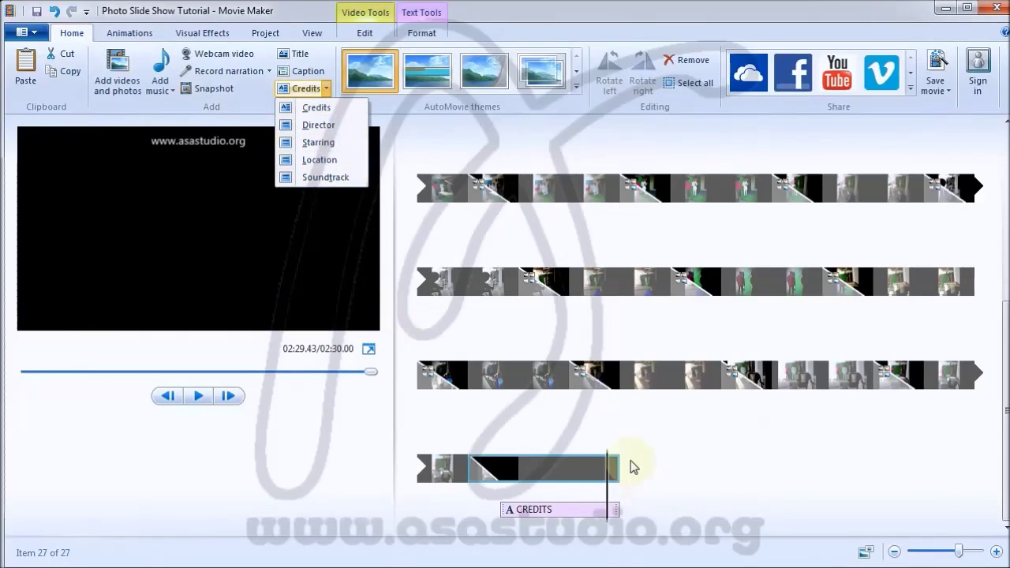
pyautogui.click(534, 479)
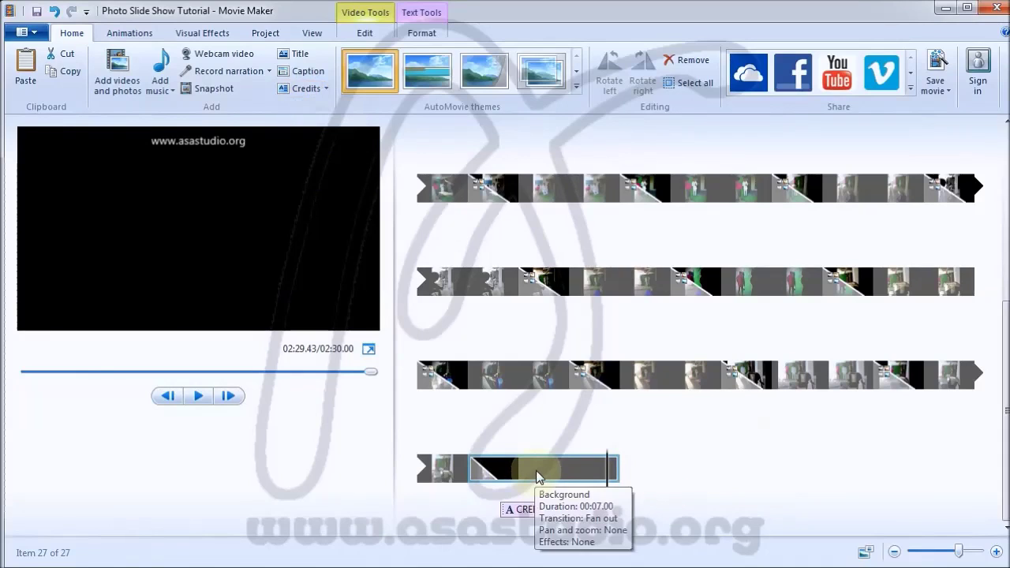
# Set the background colour of the credits clip to the dark blue theme colour
pyautogui.doubleClick(542, 476)
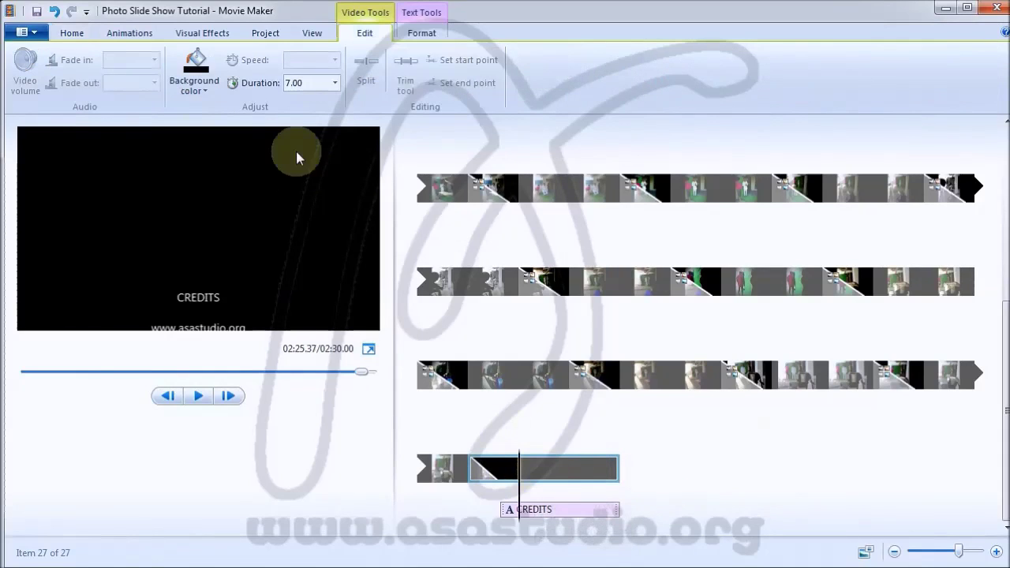
pyautogui.click(205, 90)
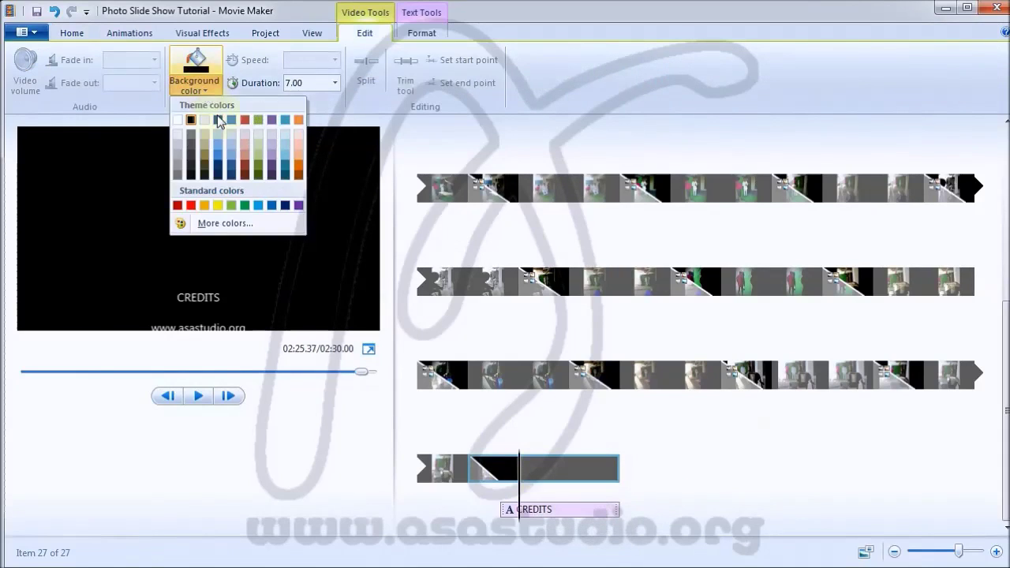
pyautogui.click(219, 120)
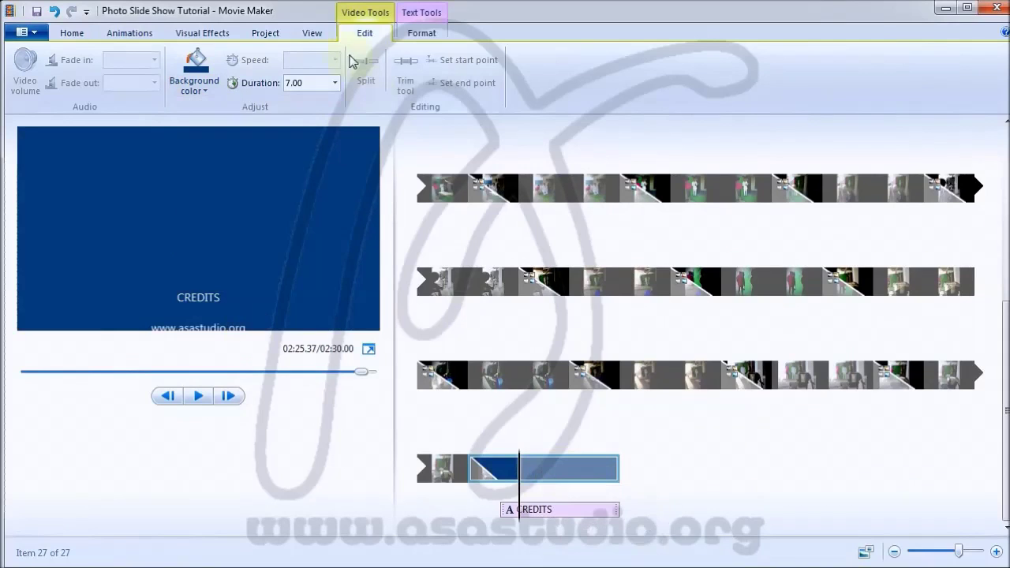
# Start a snapshot of the fifth photo's frame at 00:26.37, where "Caption 2" is displayed
pyautogui.click(69, 32)
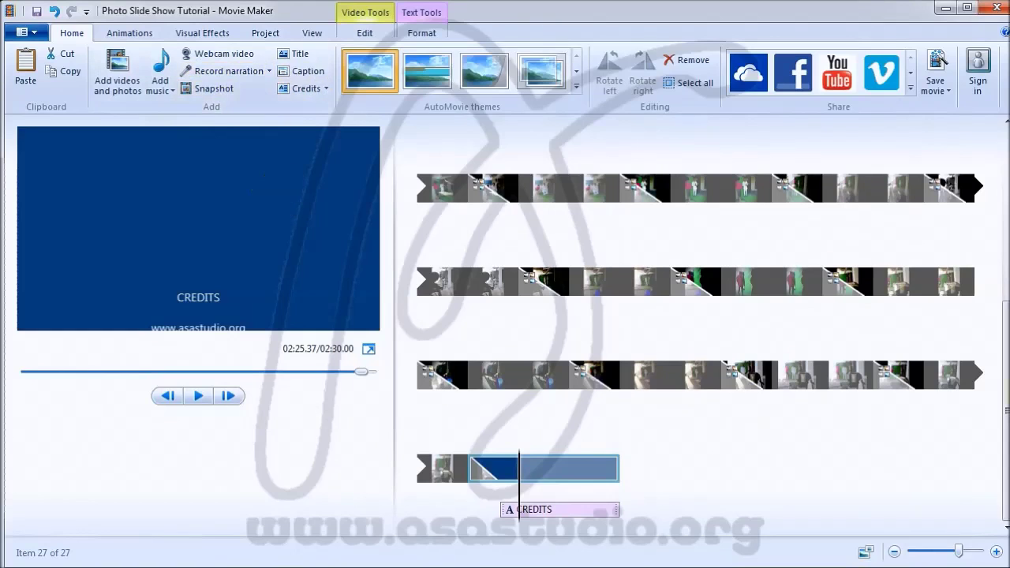
pyautogui.scroll(6, 812, 237)
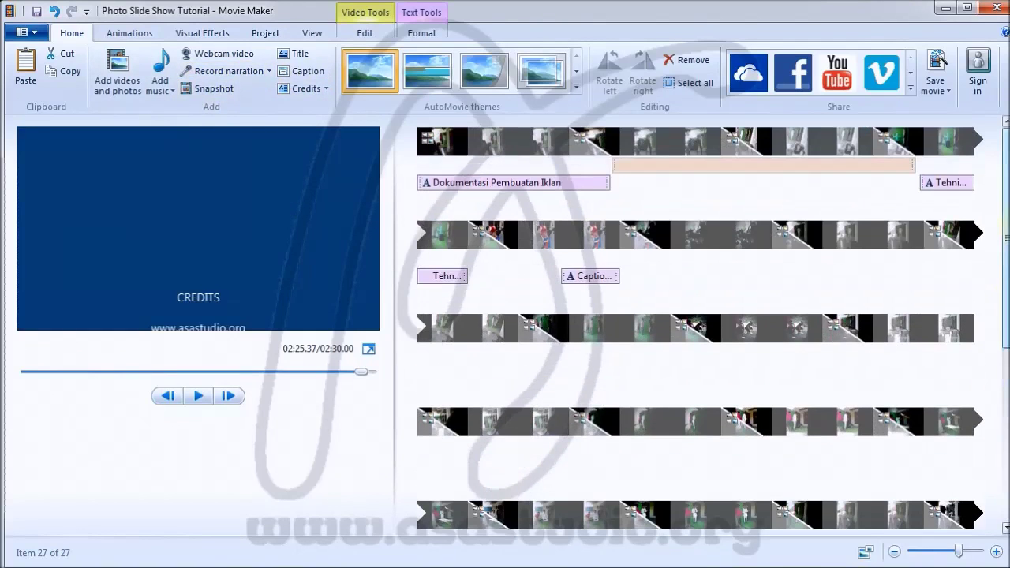
pyautogui.click(519, 241)
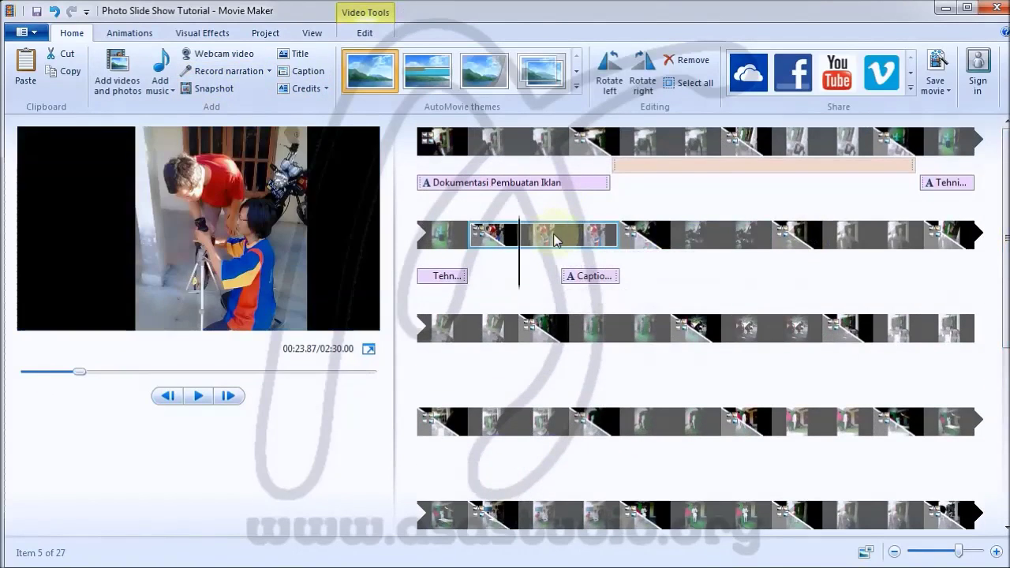
pyautogui.moveTo(522, 257); pyautogui.dragTo(591, 258)
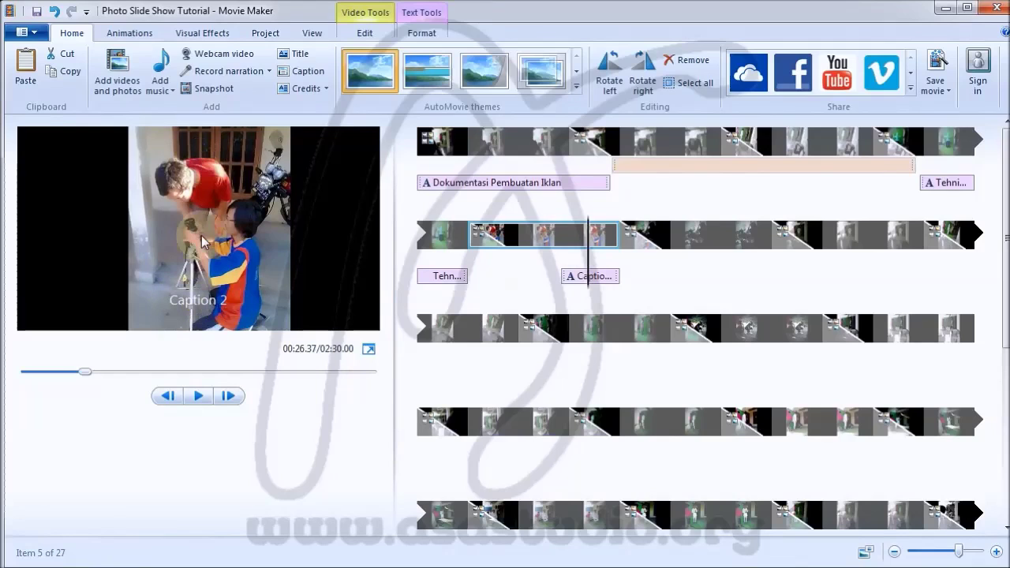
pyautogui.click(213, 88)
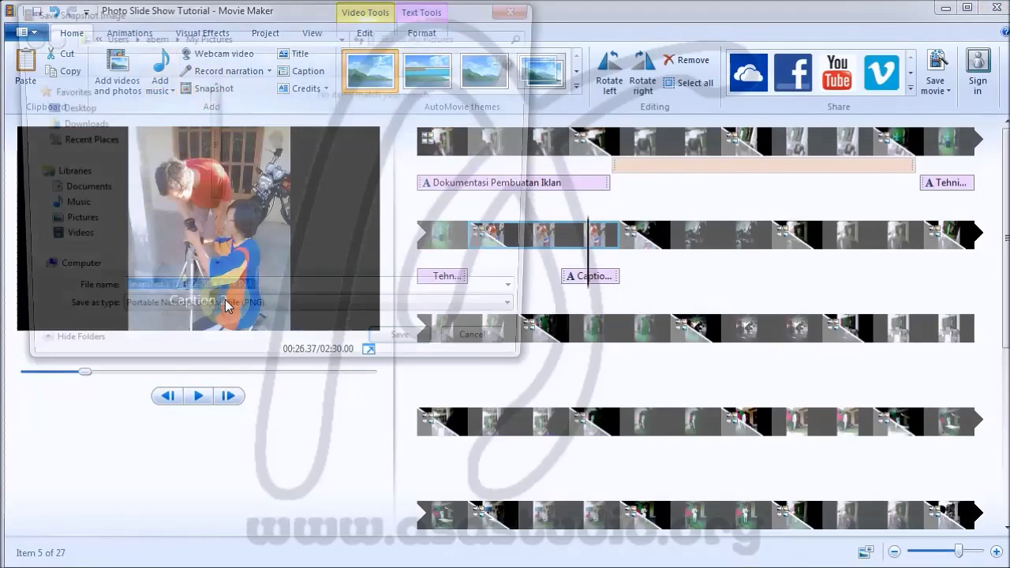
# Save the snapshot to the Desktop as a PNG file named "Snapshot 1"
pyautogui.click(64, 106)
pyautogui.click(284, 299)
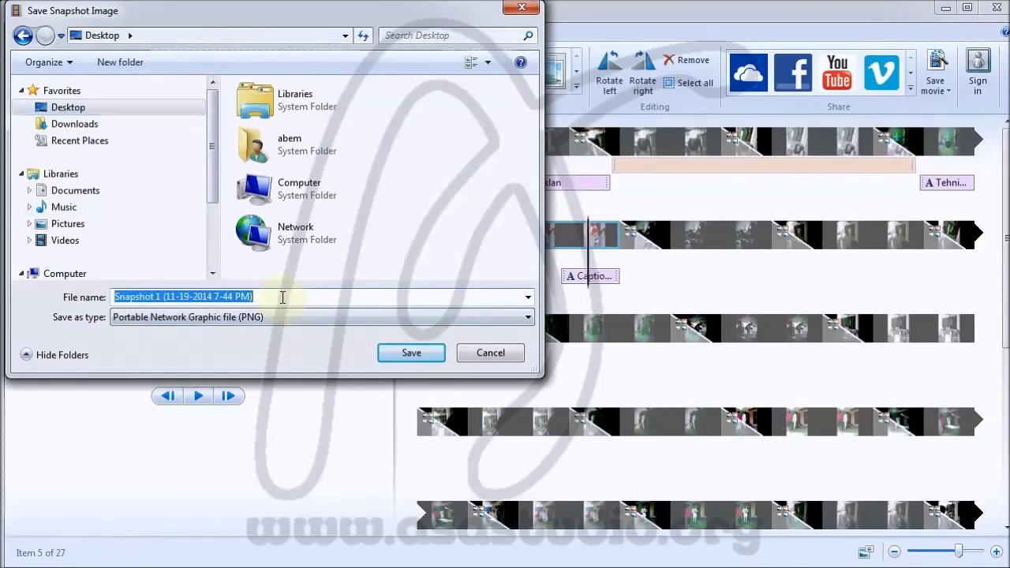
pyautogui.click(289, 303)
pyautogui.moveTo(289, 303); pyautogui.dragTo(161, 301)
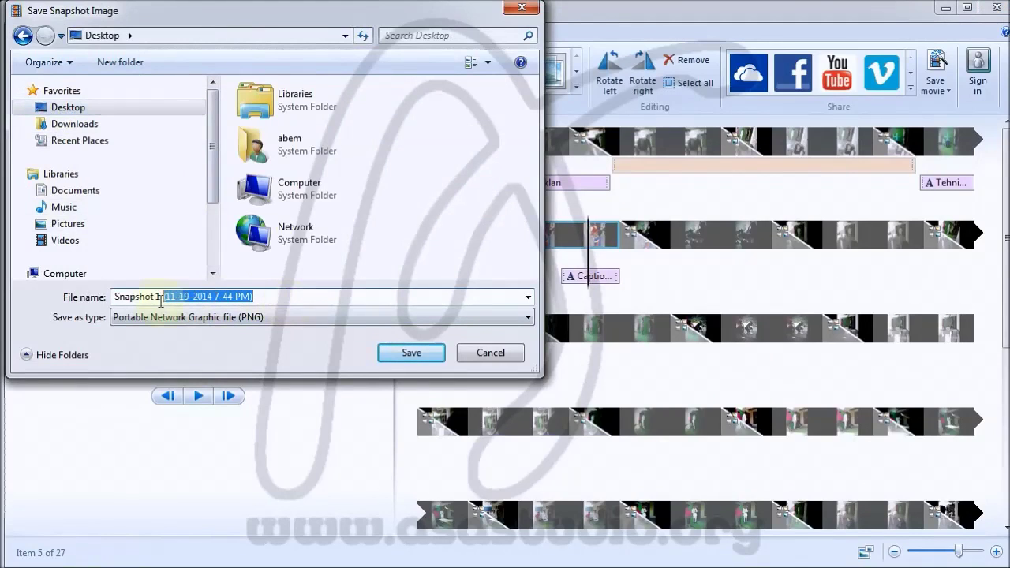
pyautogui.press('BackSpace')
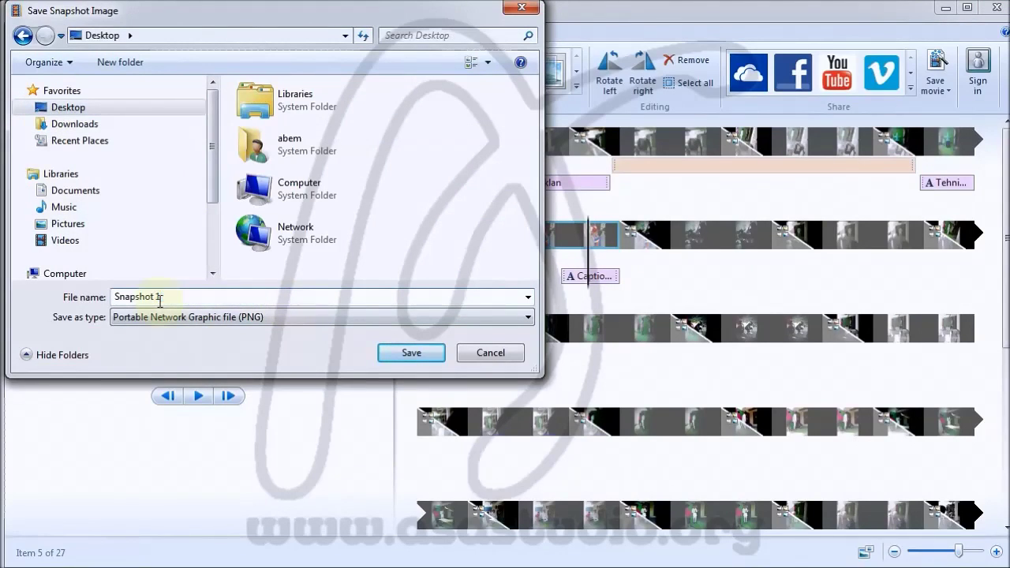
pyautogui.click(407, 359)
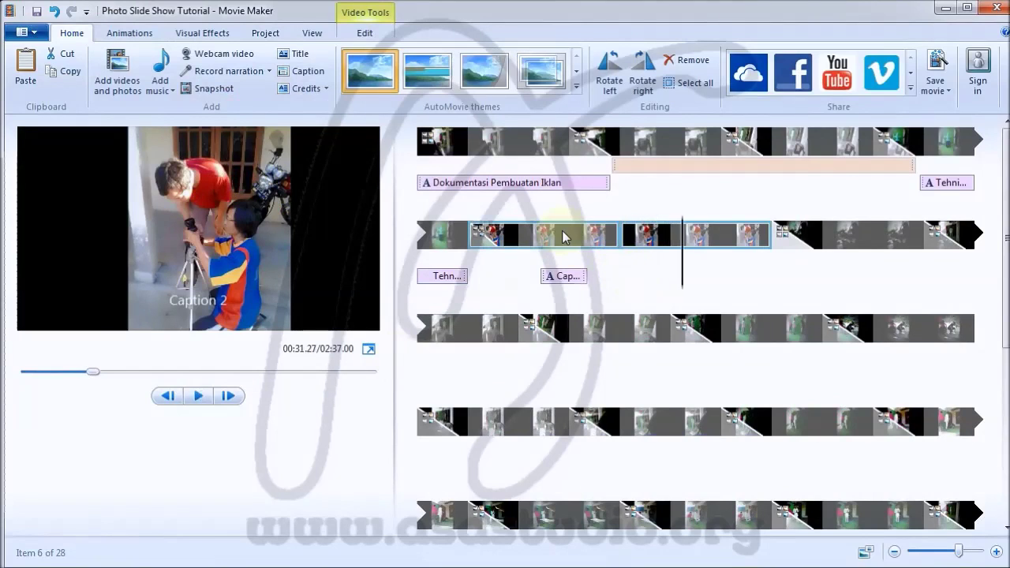
# Take a snapshot of the mid-transition frame at 00:35.23 and save it to the Desktop as "Snapshot 2"
pyautogui.click(523, 235)
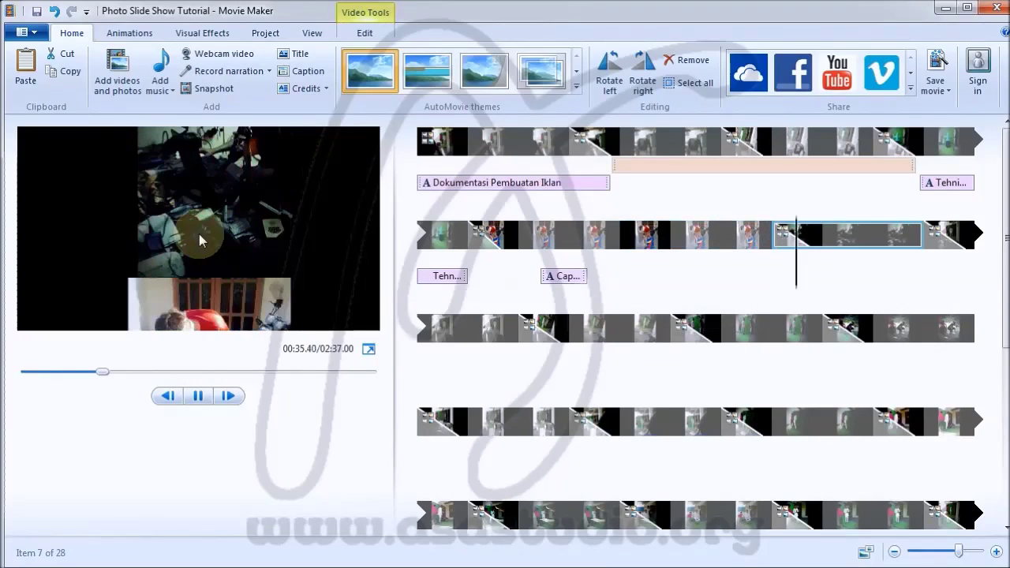
pyautogui.press('space')
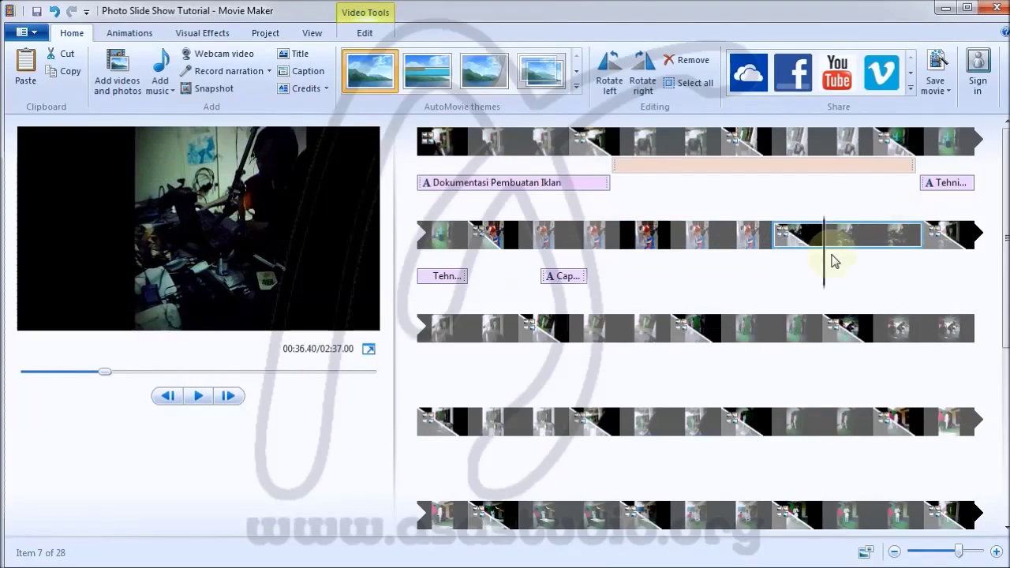
pyautogui.click(791, 270)
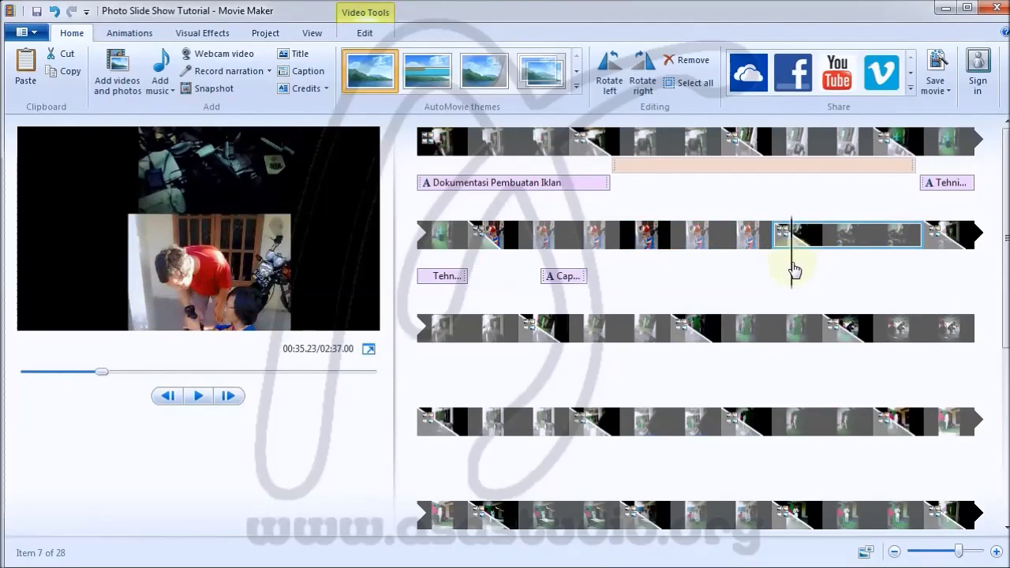
pyautogui.click(205, 90)
pyautogui.click(165, 297)
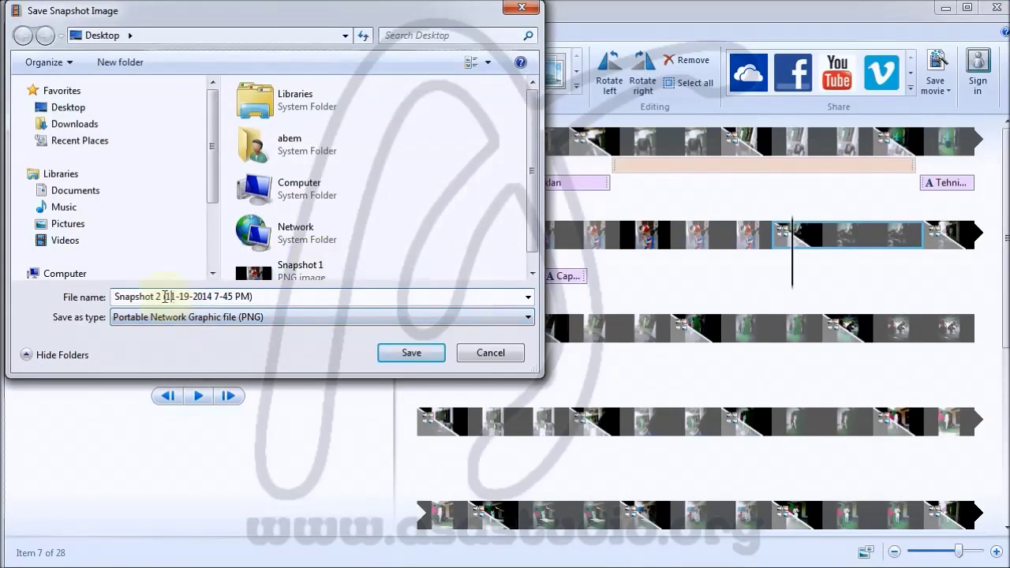
pyautogui.keyDown('shift'); pyautogui.click(354, 296); pyautogui.keyUp('shift')
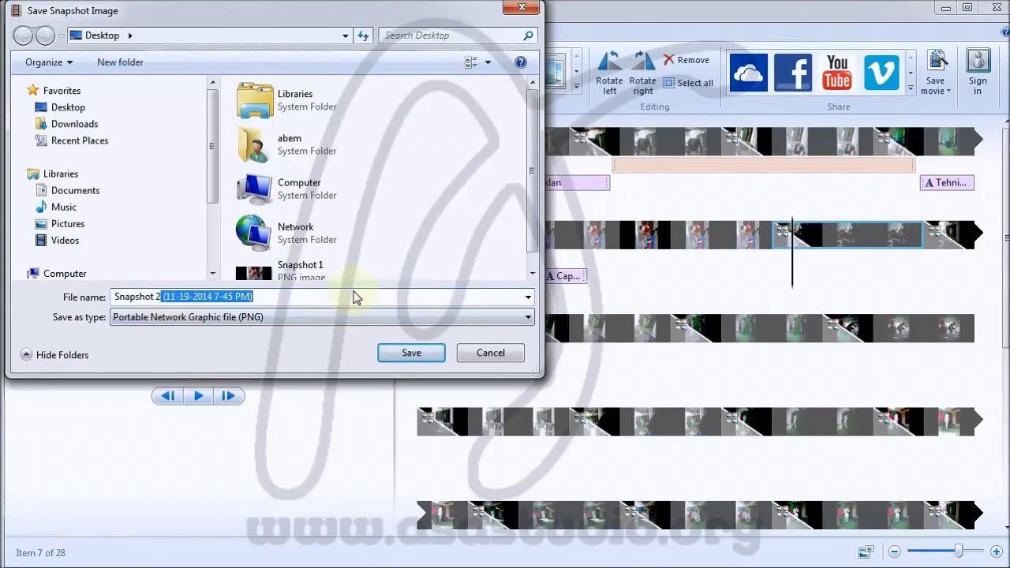
pyautogui.press('BackSpace')
pyautogui.press('Return')
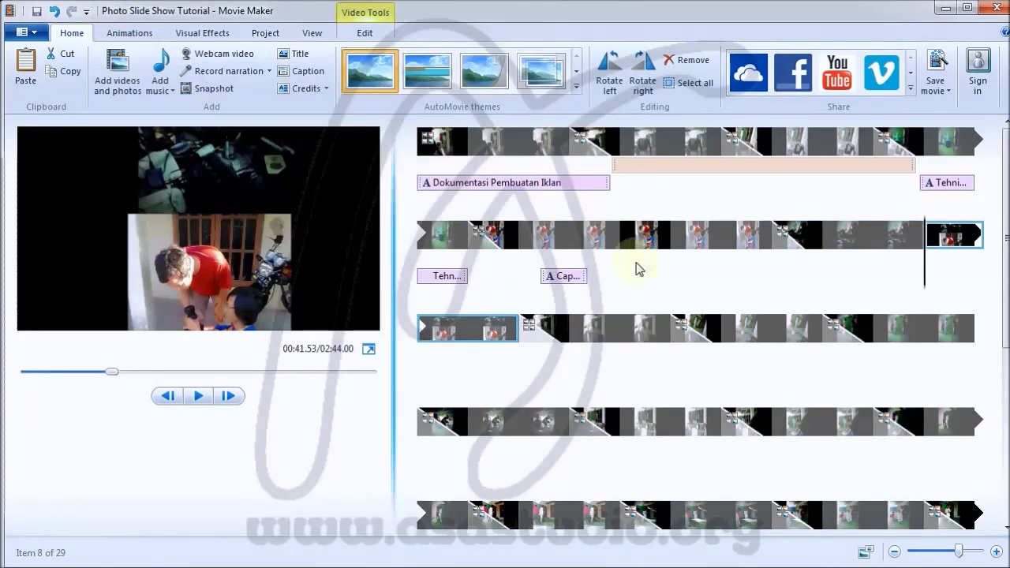
# Compare the inserted second snapshot clip with the photo before it, dismissing the recording-time reminder
pyautogui.click(902, 281)
pyautogui.click(943, 282)
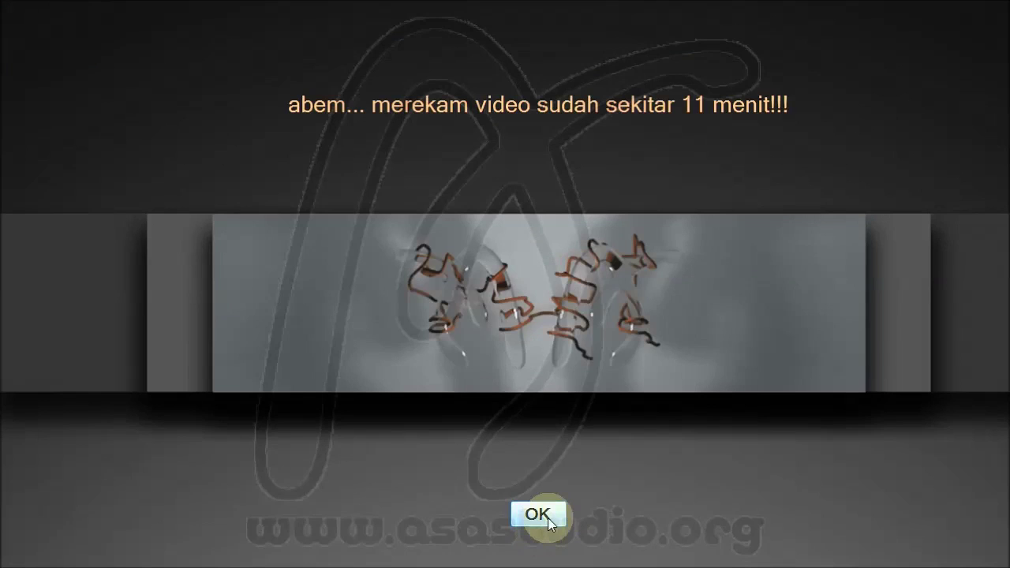
pyautogui.click(538, 514)
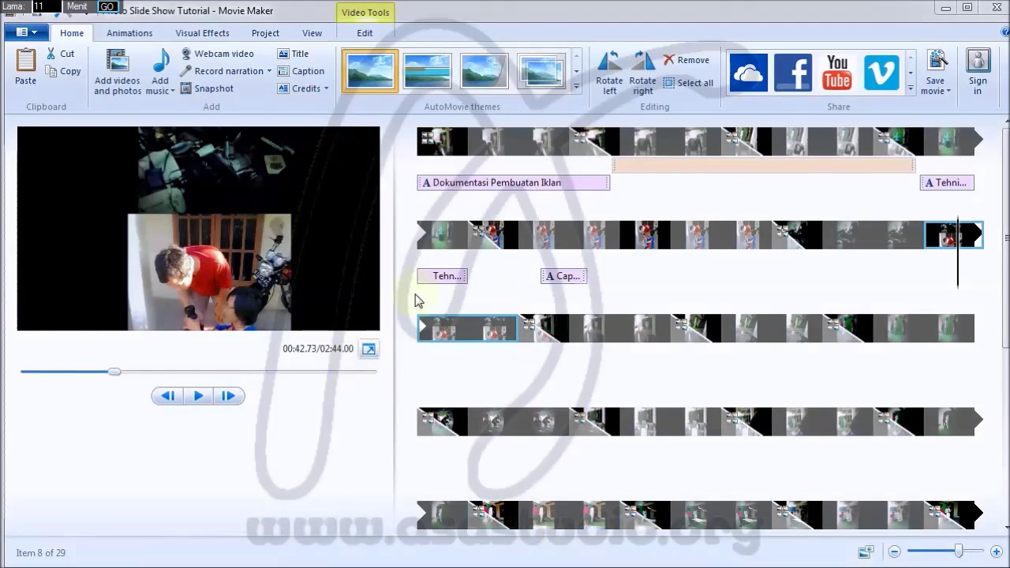
pyautogui.click(876, 277)
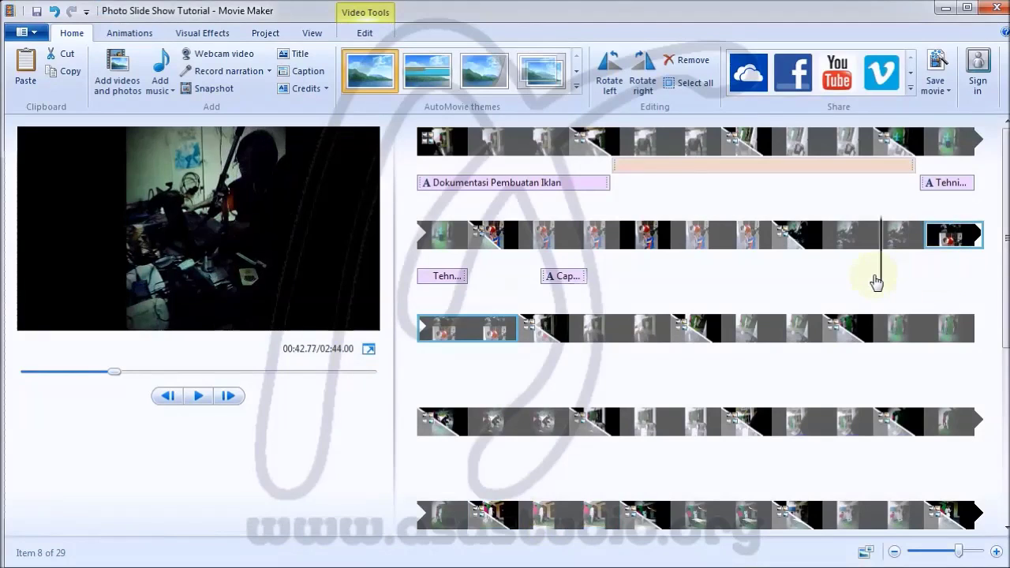
pyautogui.click(946, 283)
pyautogui.click(884, 282)
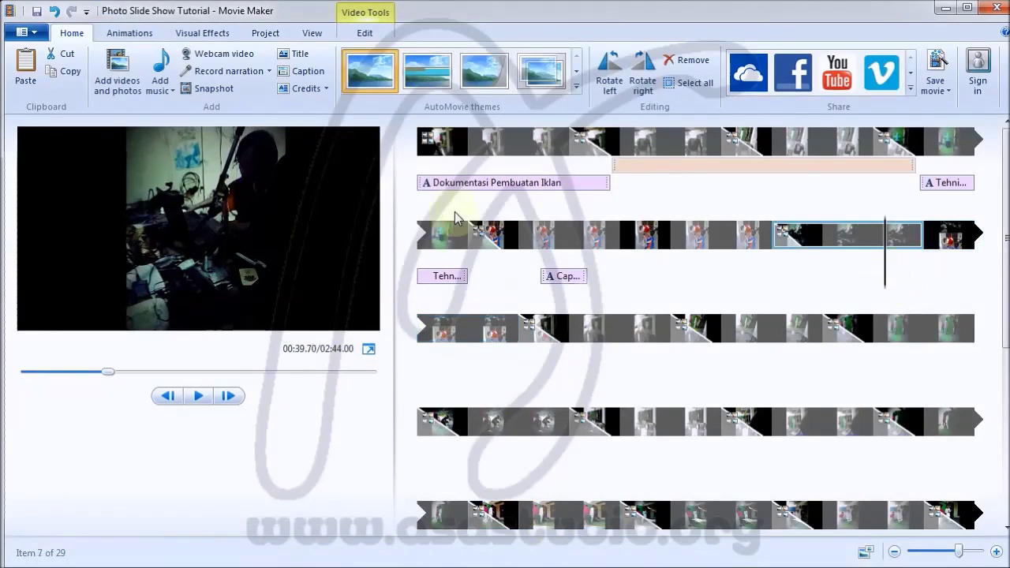
# Increase the brightness of the second photo slightly above the default level
pyautogui.click(126, 33)
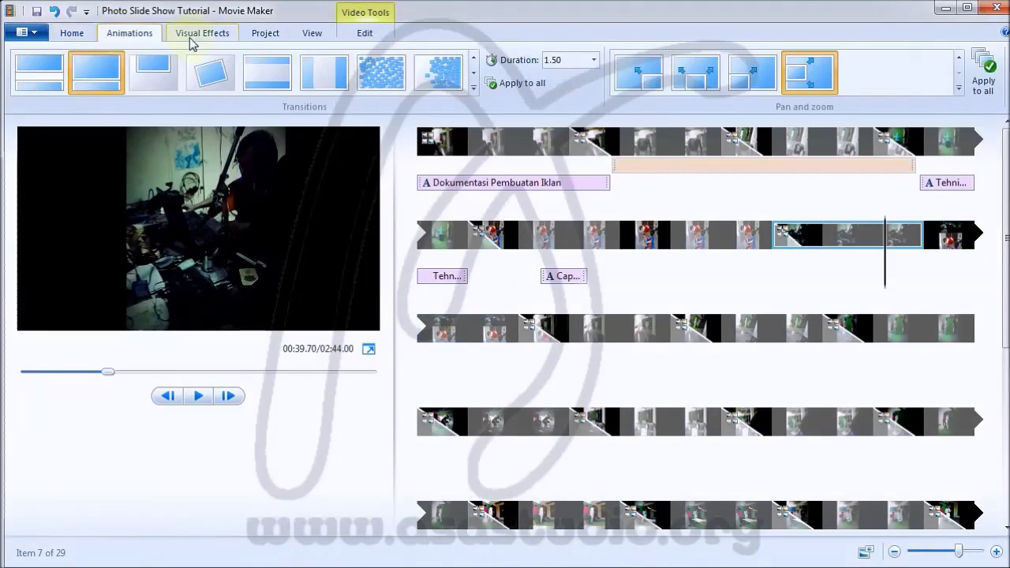
pyautogui.click(199, 35)
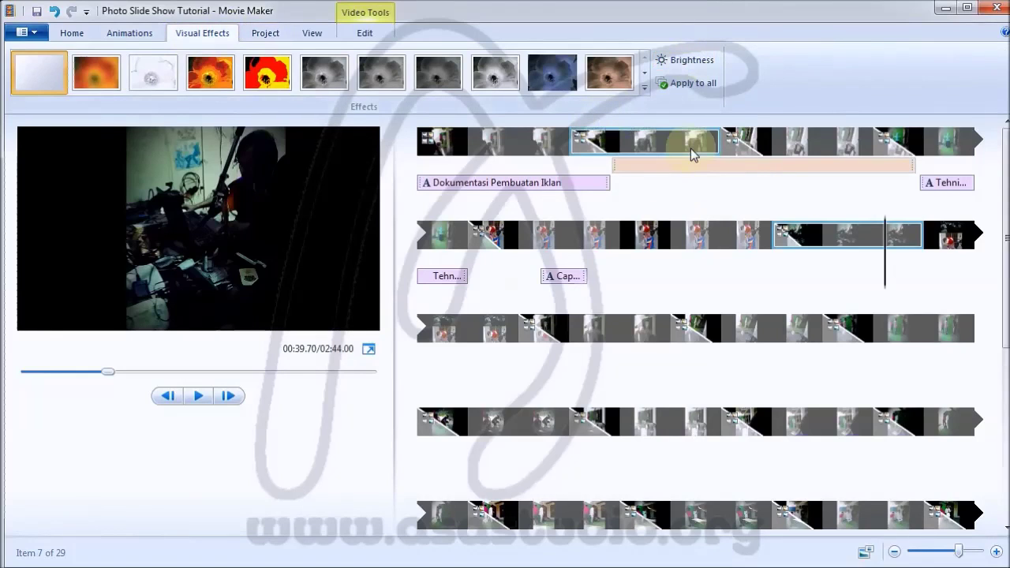
pyautogui.click(671, 152)
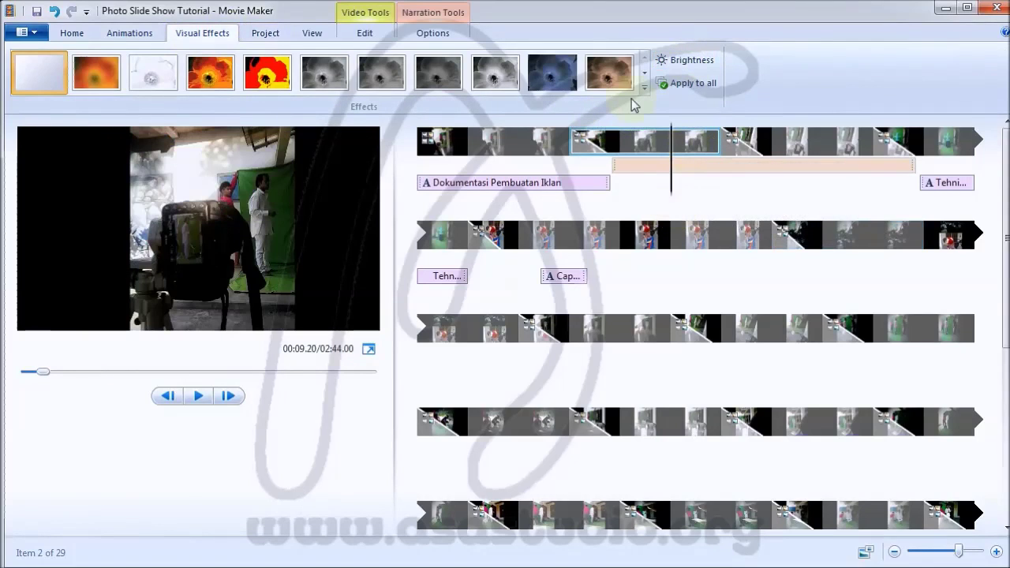
pyautogui.click(681, 62)
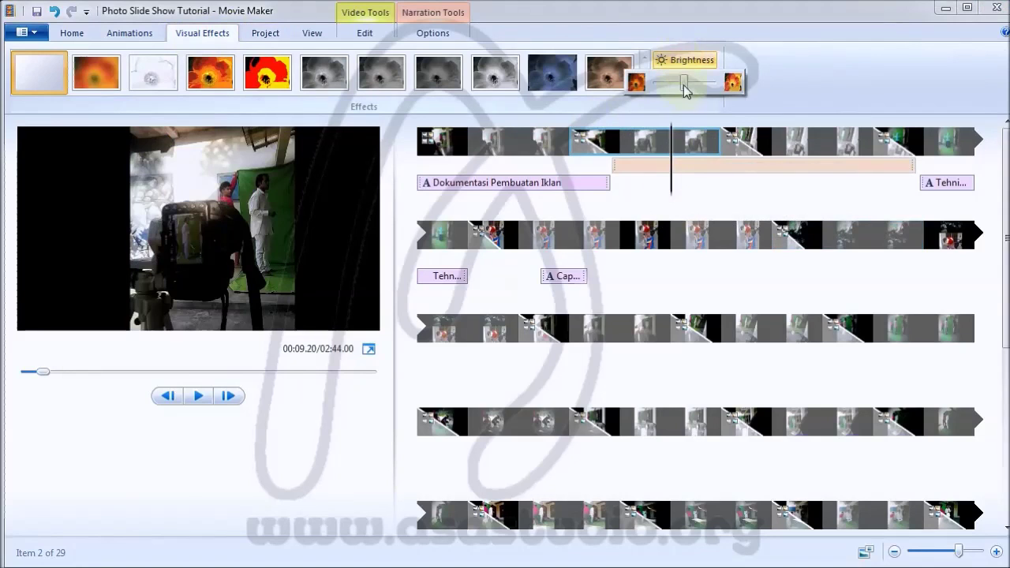
pyautogui.moveTo(684, 89); pyautogui.dragTo(699, 88)
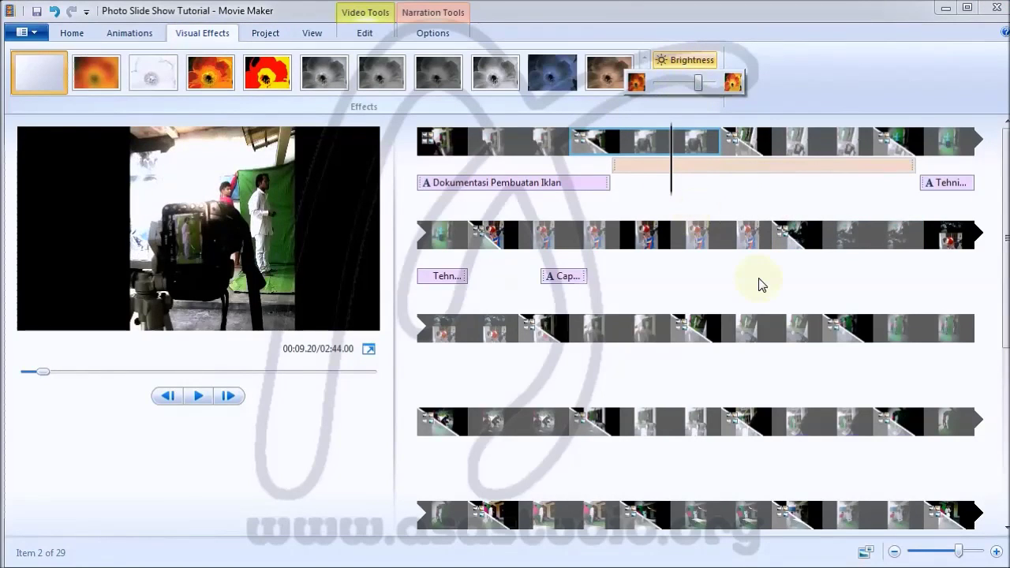
# Lower the brightness of the first snapshot clip, the sixth item, slightly below the default level
pyautogui.click(721, 236)
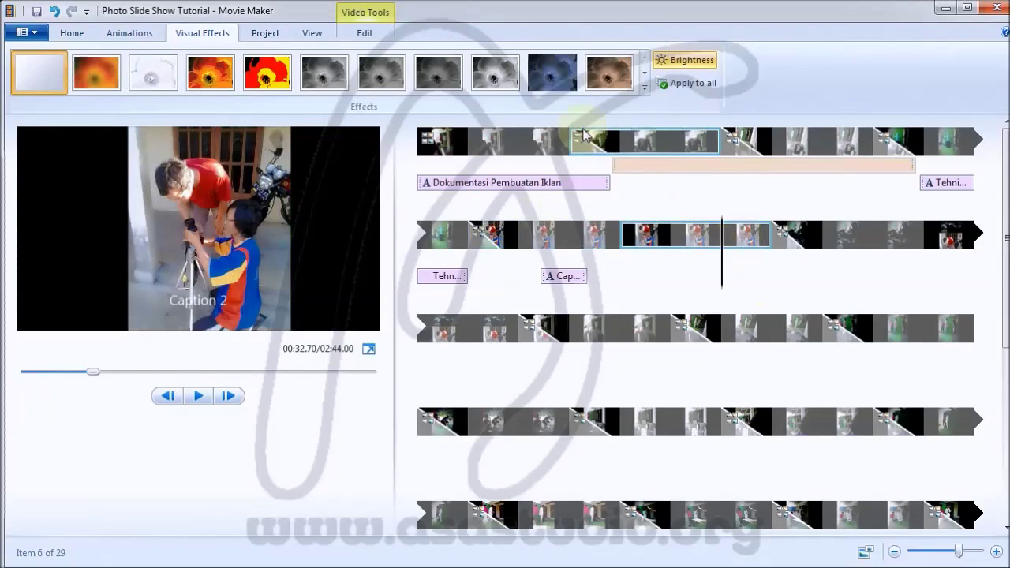
pyautogui.click(669, 61)
pyautogui.moveTo(683, 86)
pyautogui.mouseDown()
pyautogui.moveTo(703, 87)
pyautogui.moveTo(661, 87)
pyautogui.moveTo(672, 87)
pyautogui.mouseUp()
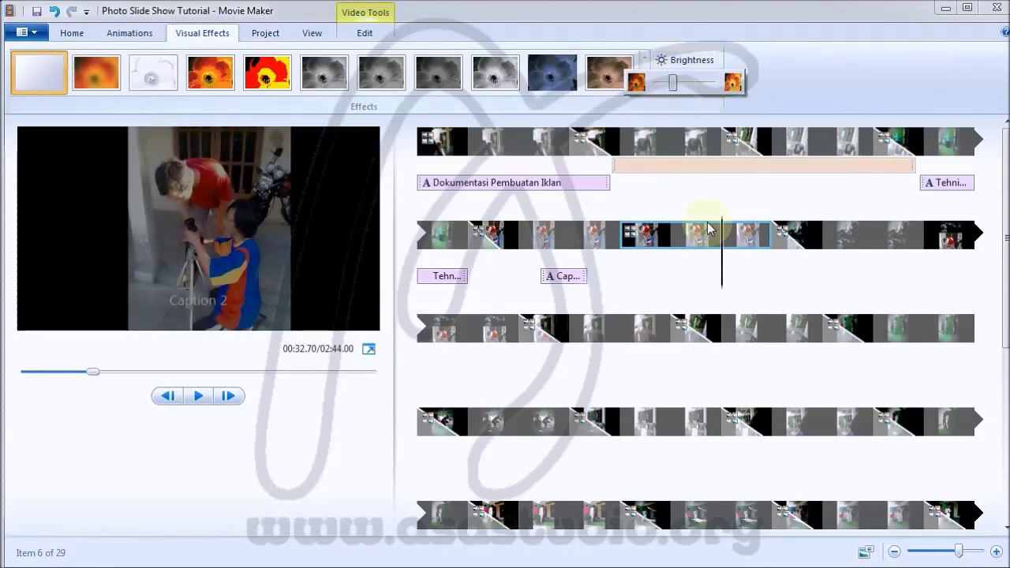
# Play the slide show from the "Caption 2" caption into the darkened snapshot clip
pyautogui.click(564, 275)
pyautogui.press('space')
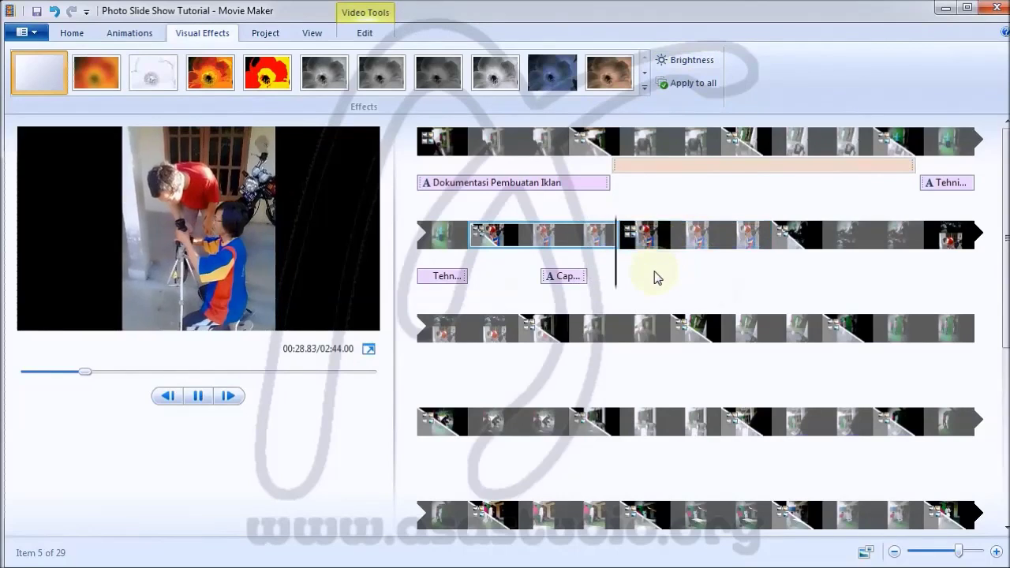
pyautogui.press('space')
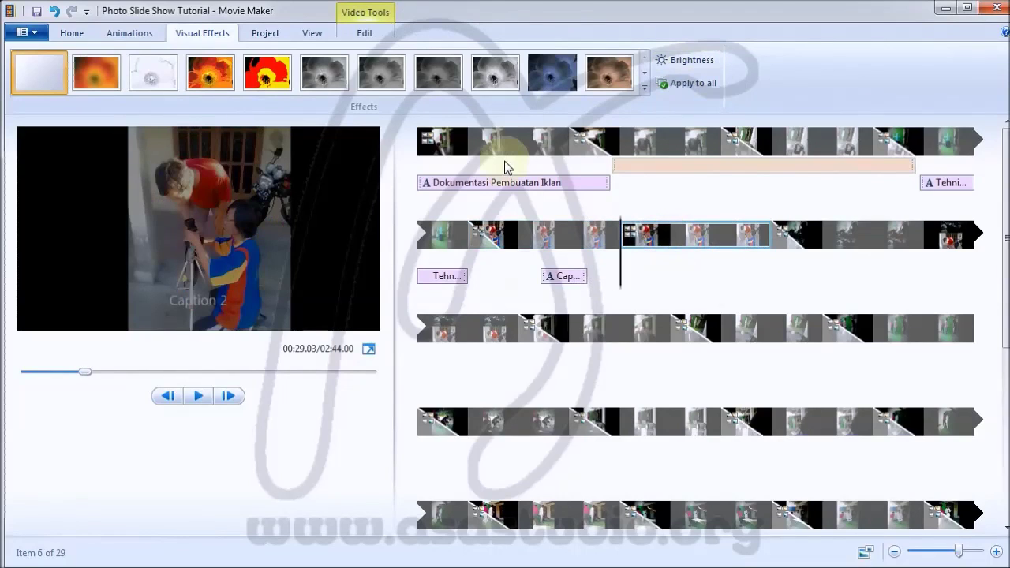
# Apply the fifth Zoom out pan-and-zoom effect to the first snapshot clip
pyautogui.click(134, 33)
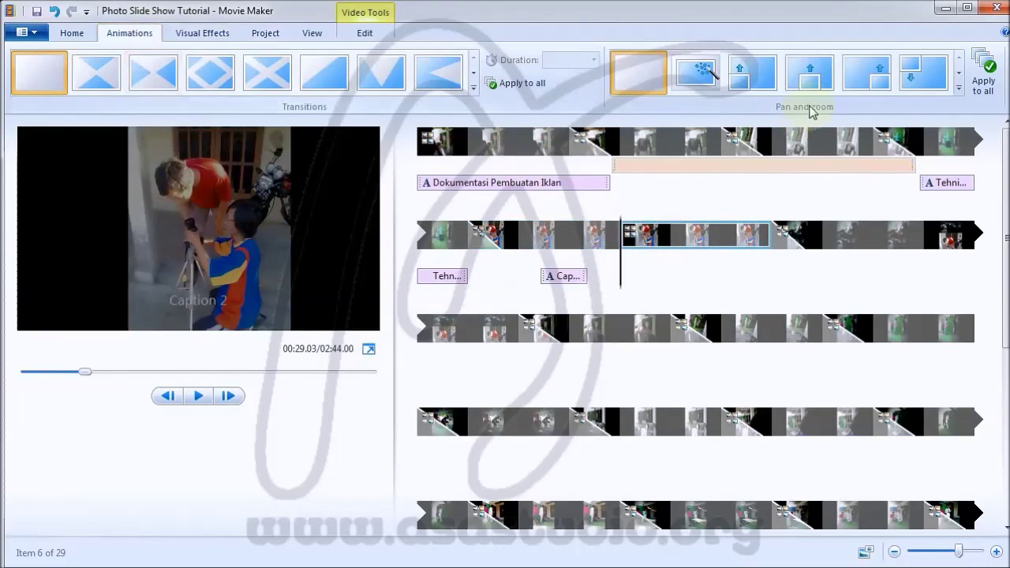
pyautogui.click(959, 88)
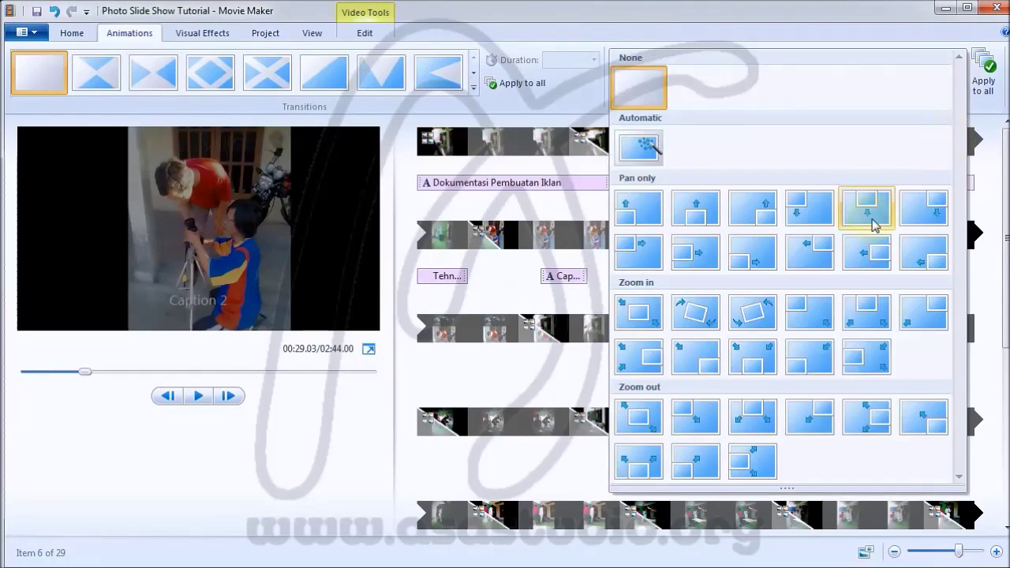
pyautogui.click(880, 419)
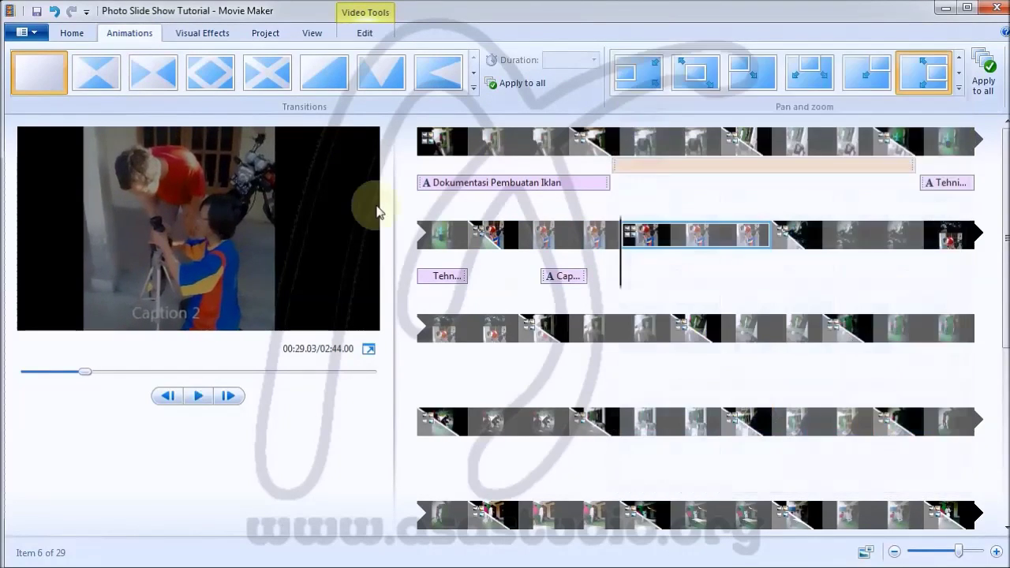
# Apply the sixth transition of the Contemporary group to the first snapshot clip
pyautogui.click(473, 88)
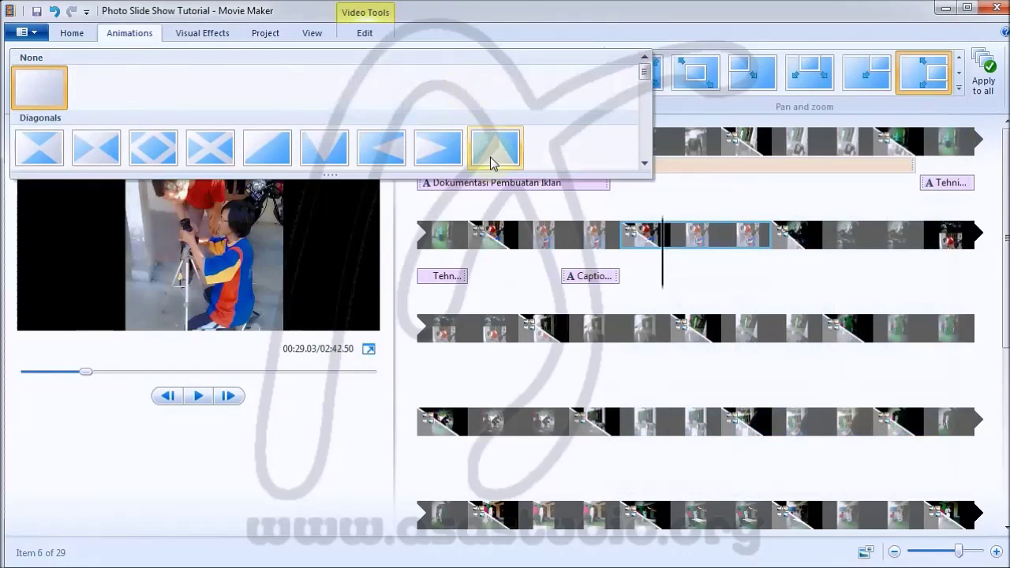
pyautogui.scroll(-10, 491, 158)
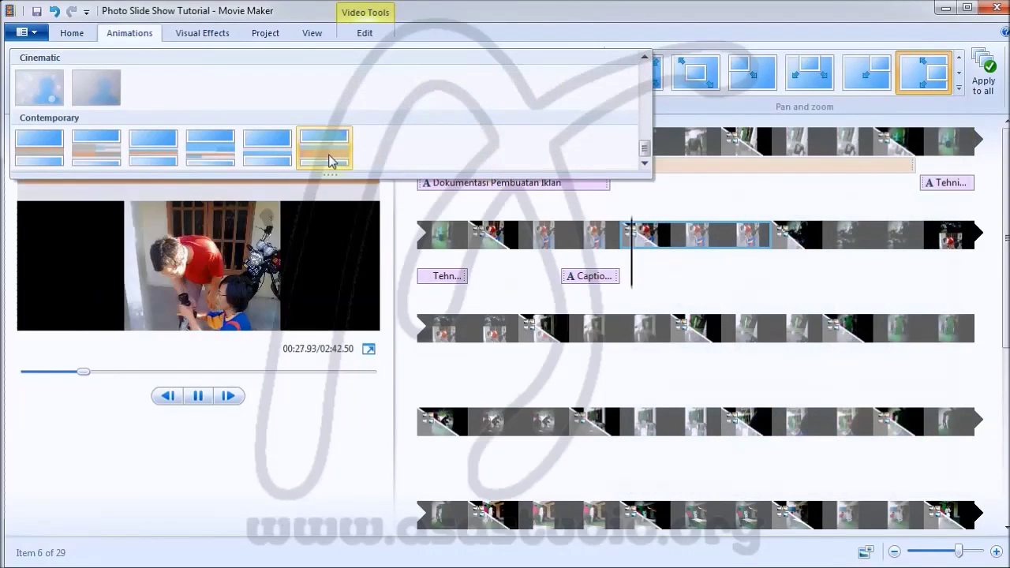
pyautogui.click(332, 166)
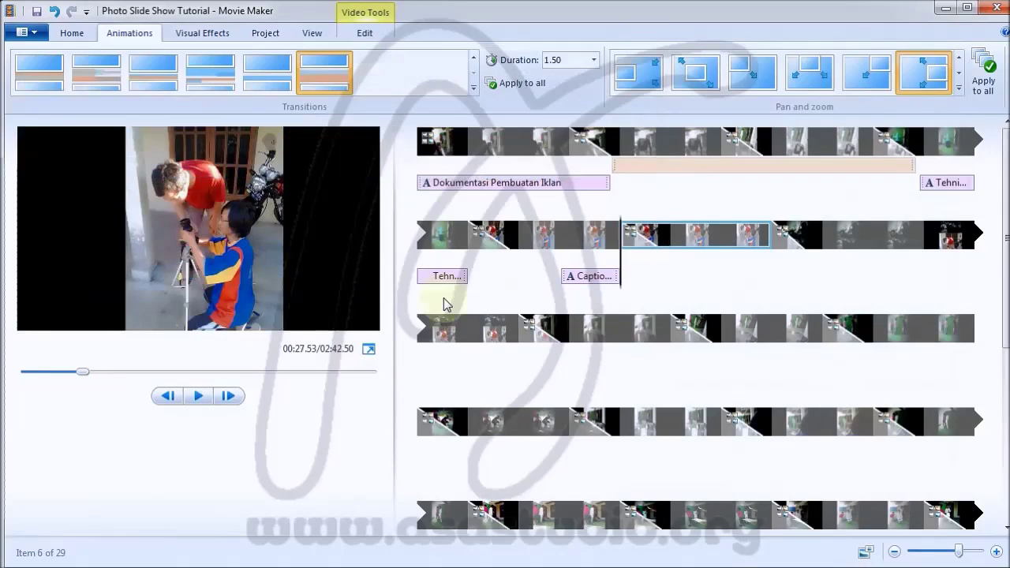
# Play the slide show from the fifth photo through the snapshot clip into the seventh item
pyautogui.click(565, 247)
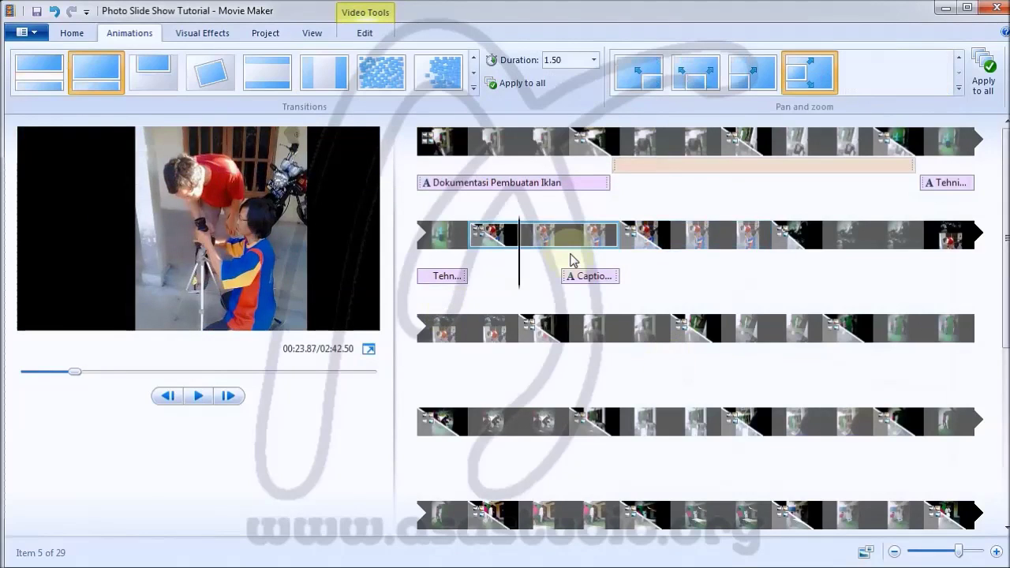
pyautogui.press('space')
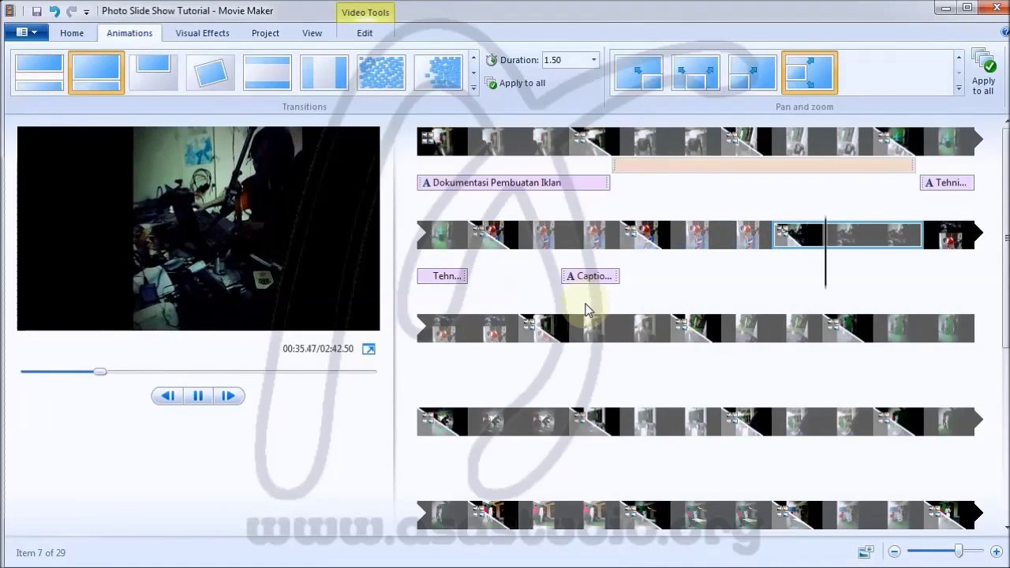
pyautogui.press('space')
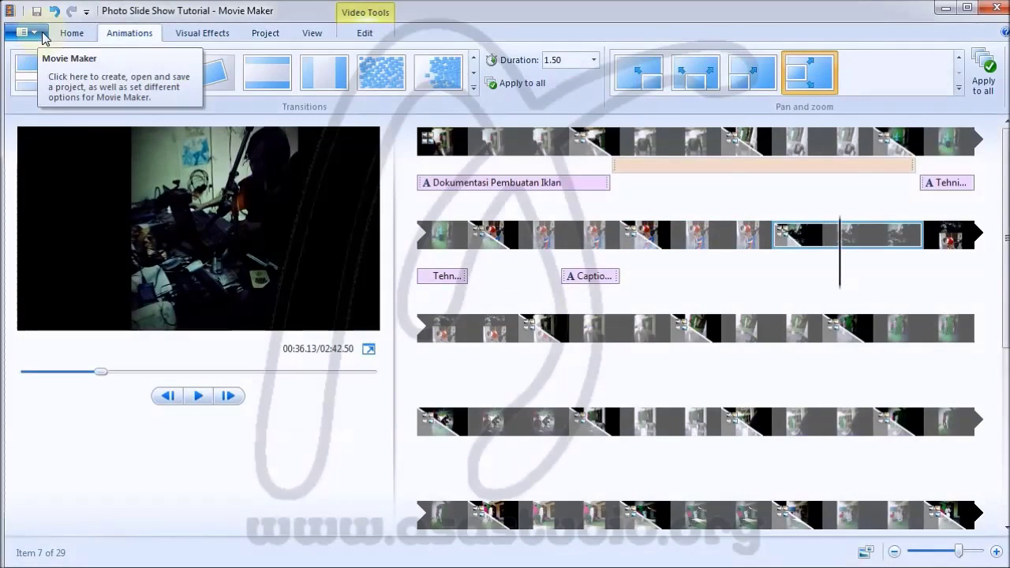
# Open the audio and video settings in the program options
pyautogui.click(39, 33)
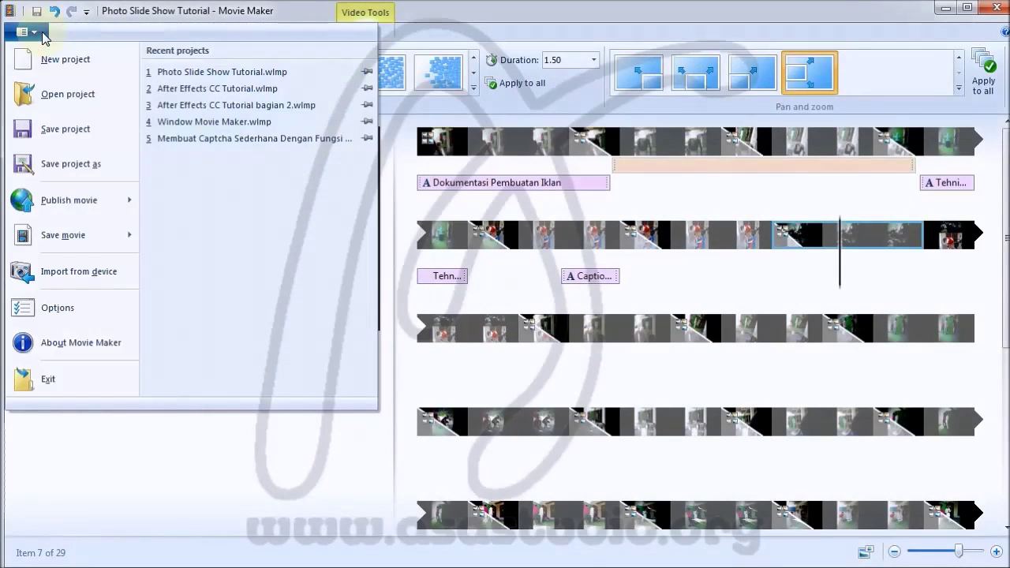
pyautogui.click(93, 277)
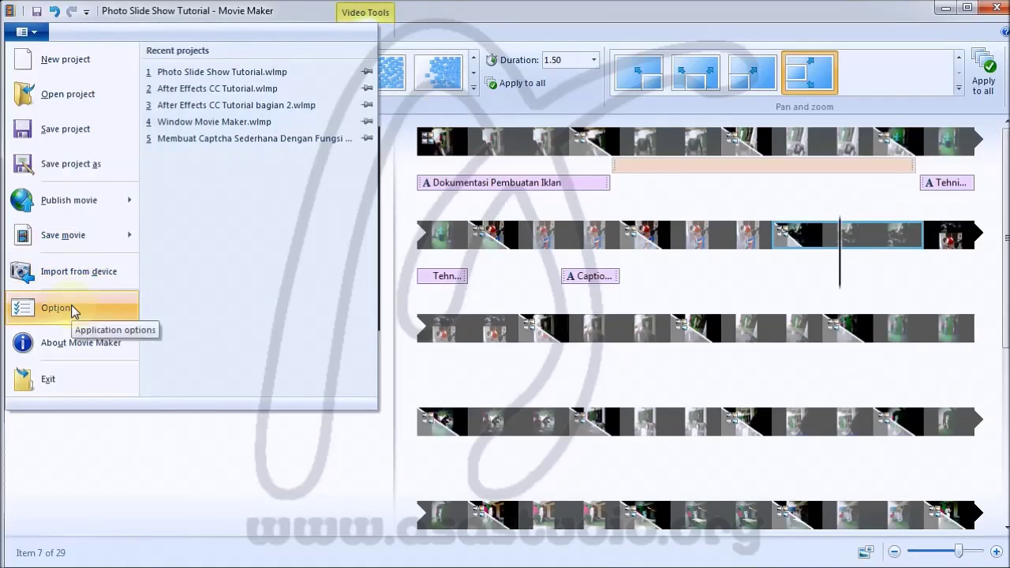
pyautogui.click(71, 308)
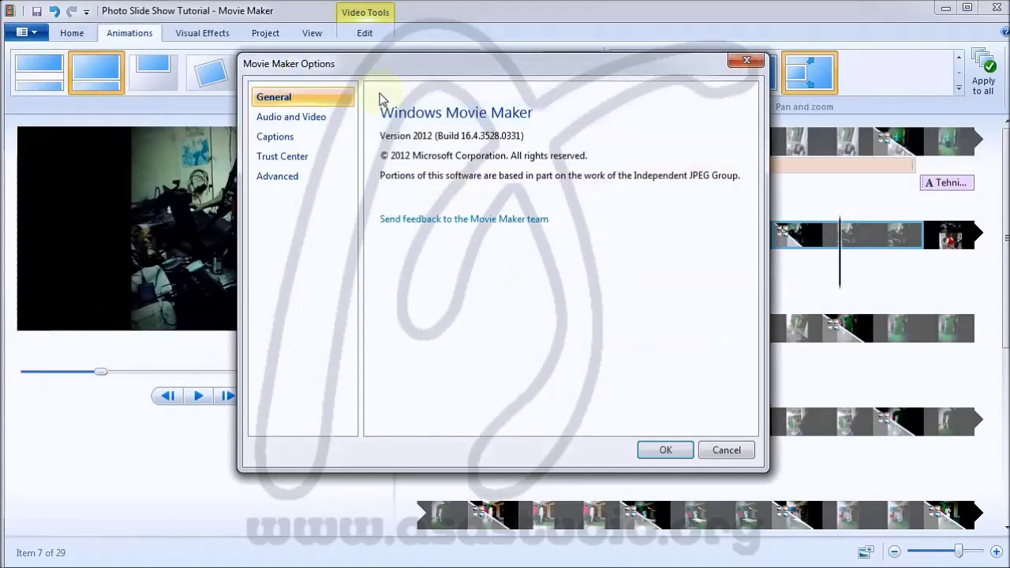
pyautogui.click(286, 119)
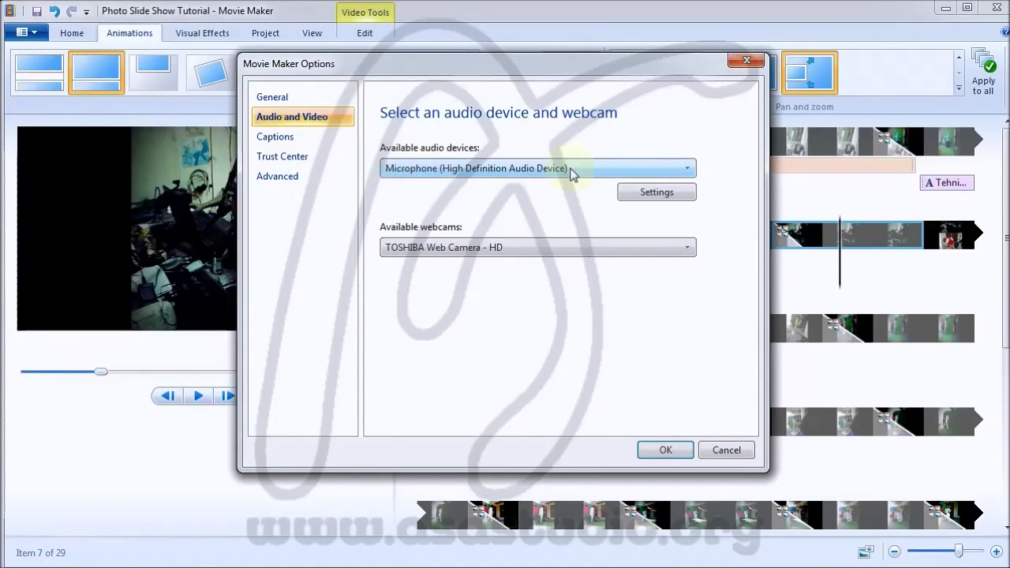
# Check the available recording devices in the system sound settings, moving the window clear of the program options, and close it
pyautogui.click(670, 197)
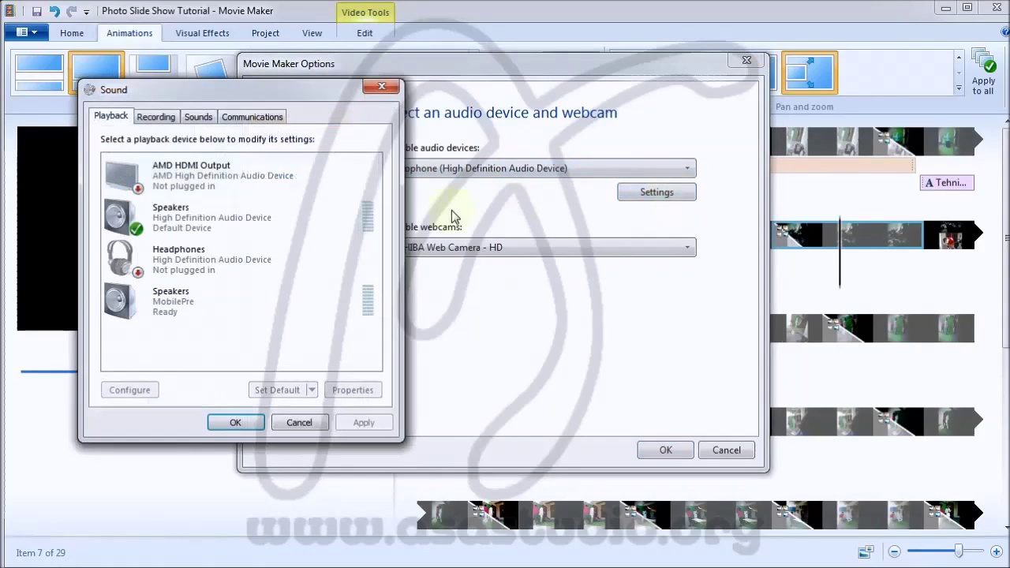
pyautogui.moveTo(219, 92); pyautogui.dragTo(155, 197)
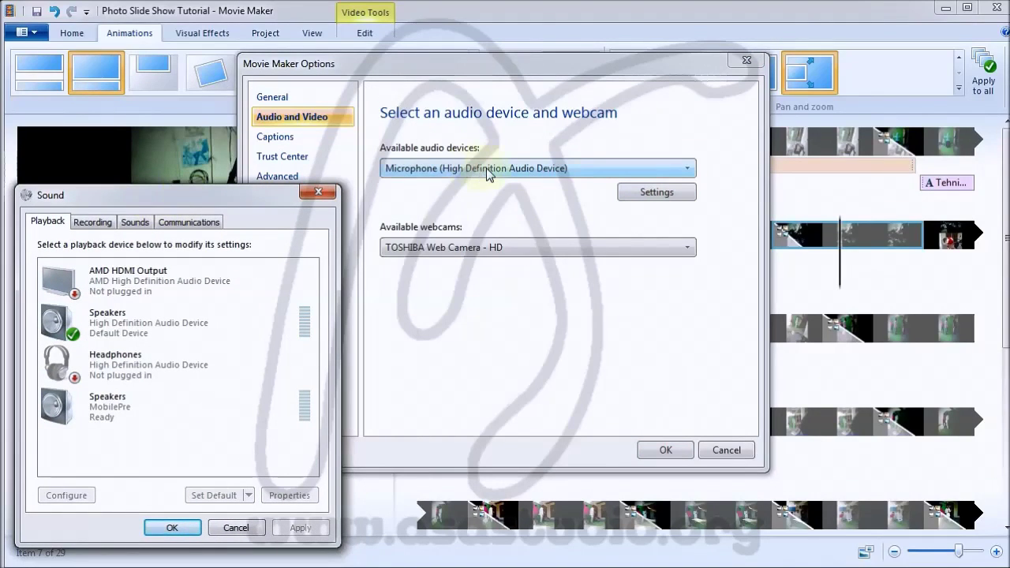
pyautogui.click(93, 224)
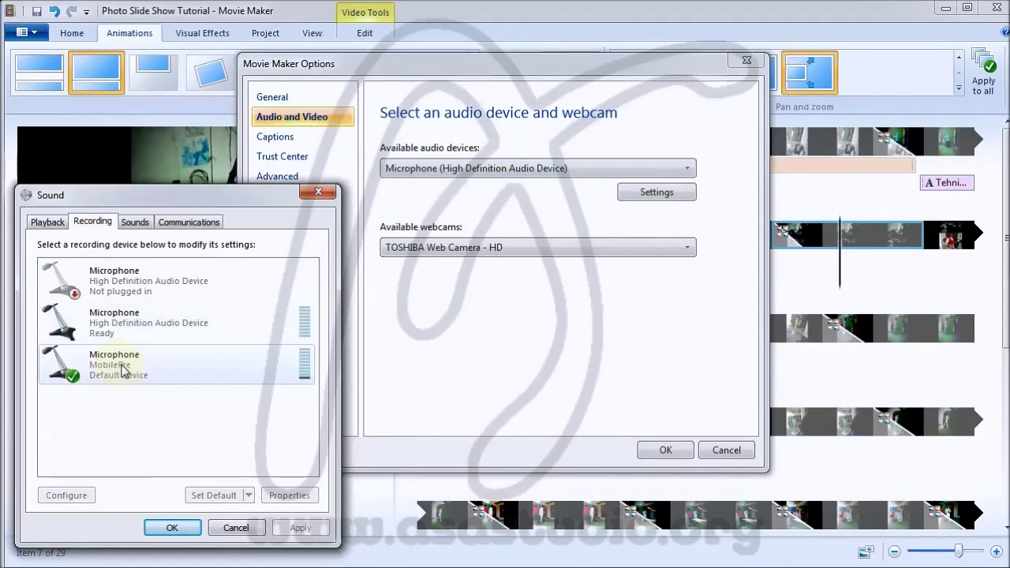
pyautogui.click(318, 191)
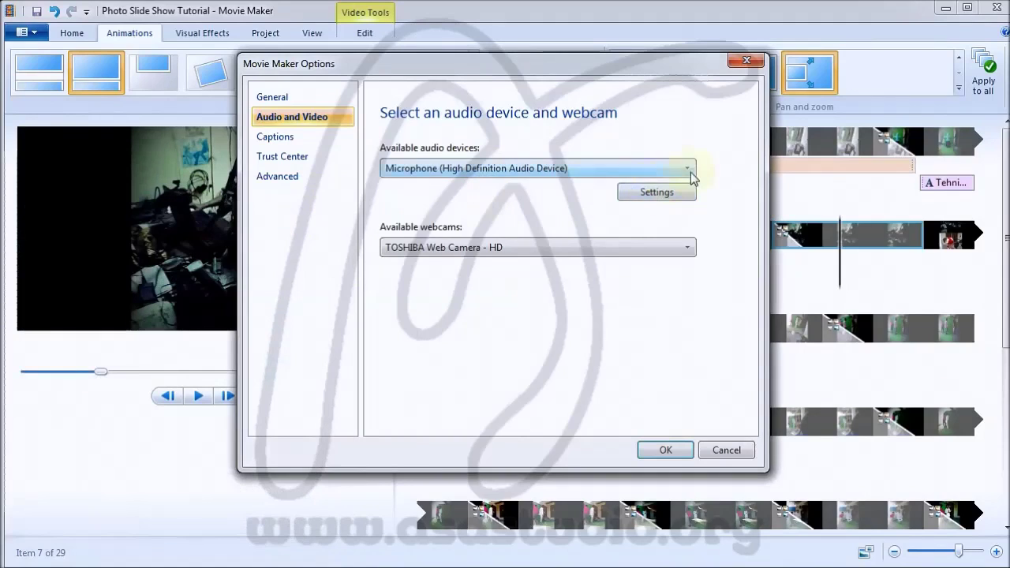
# Set the audio device to Microphone (MobilePre) and apply the program options
pyautogui.click(691, 170)
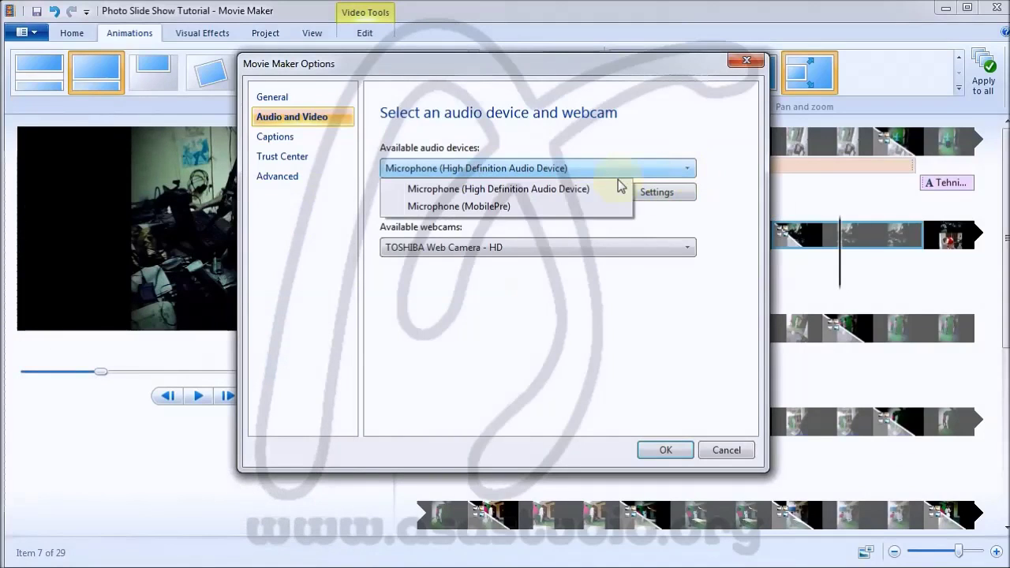
pyautogui.click(462, 207)
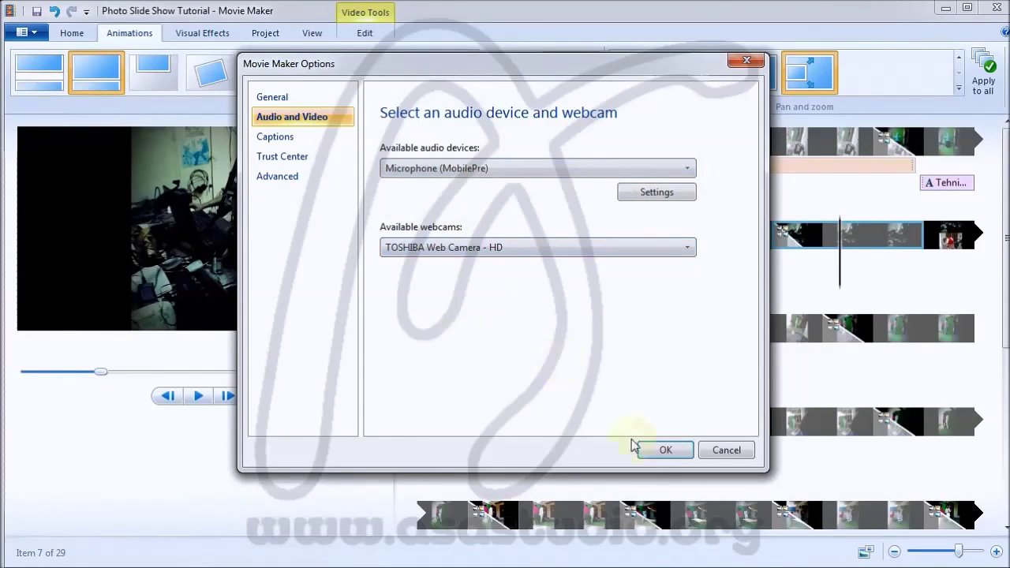
pyautogui.click(663, 451)
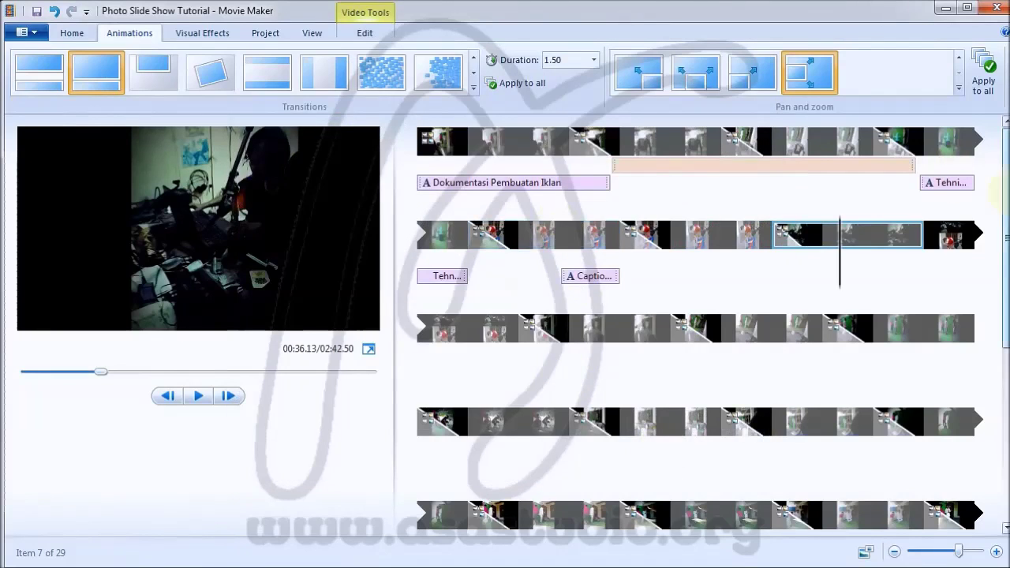
# Record a narration about 7.6 seconds long, starting at 00:47.37 in the ninth item of the slide show
pyautogui.scroll(-2, 992, 204)
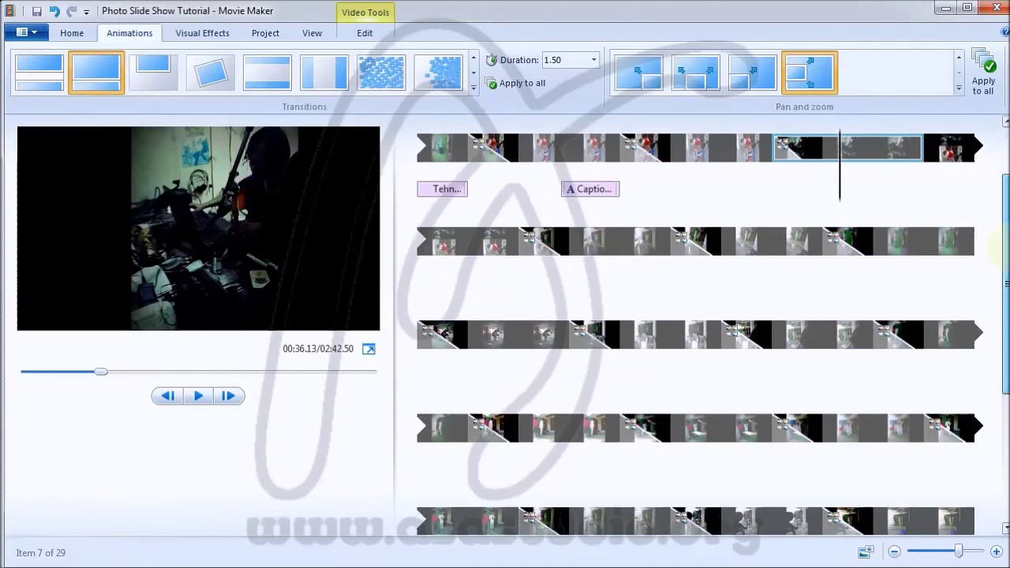
pyautogui.click(572, 245)
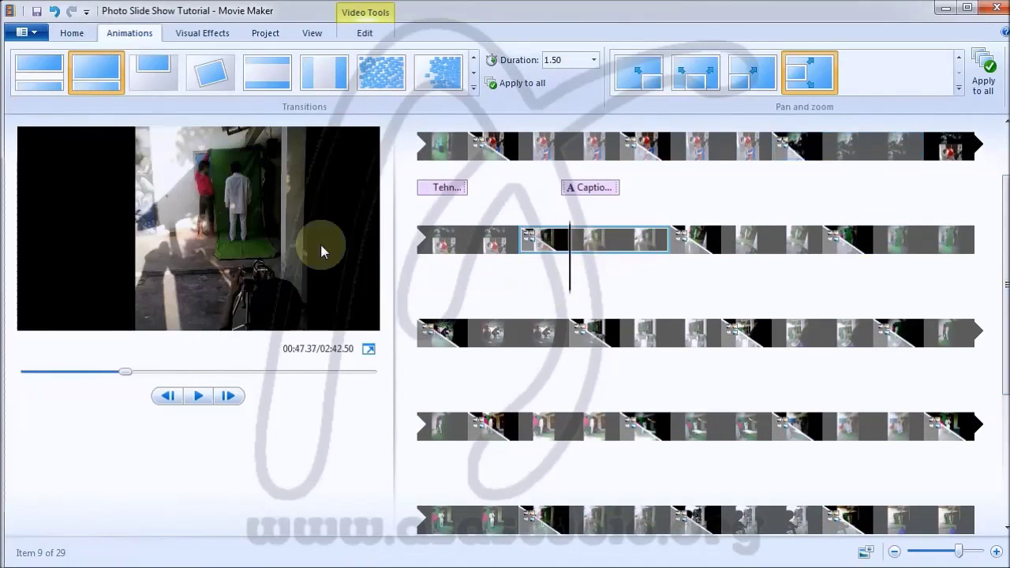
pyautogui.click(79, 35)
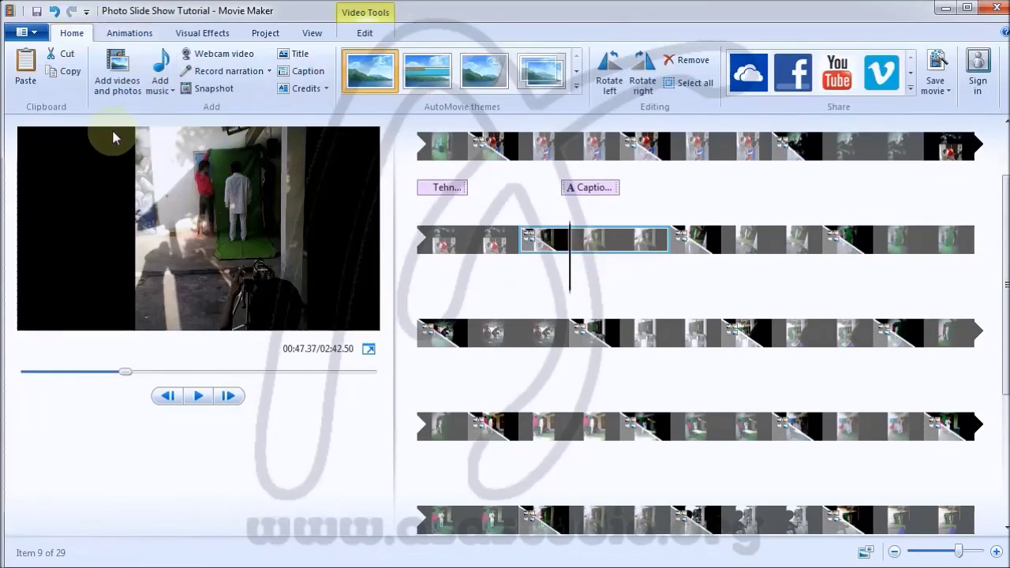
pyautogui.click(231, 73)
pyautogui.click(25, 63)
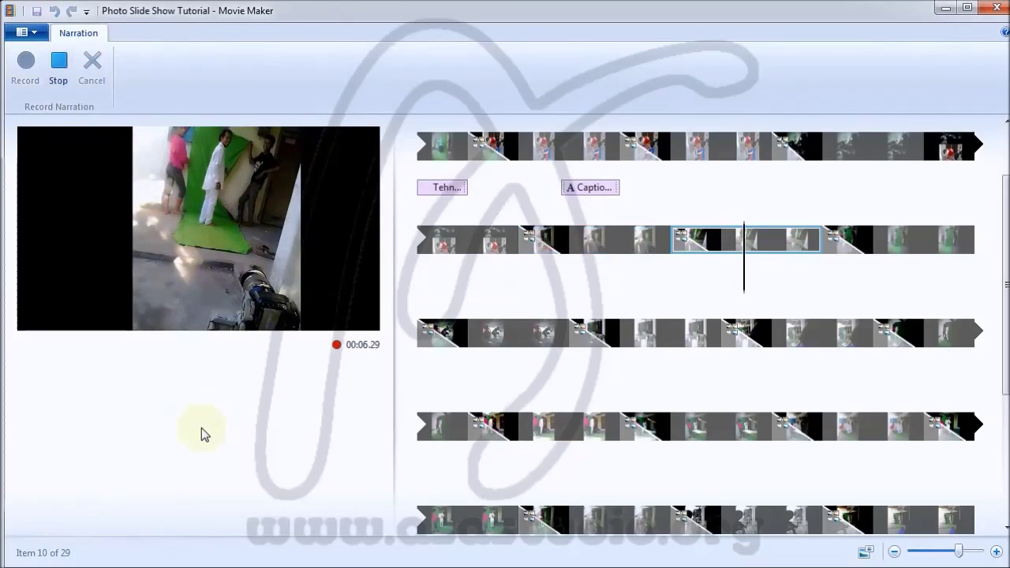
pyautogui.click(58, 63)
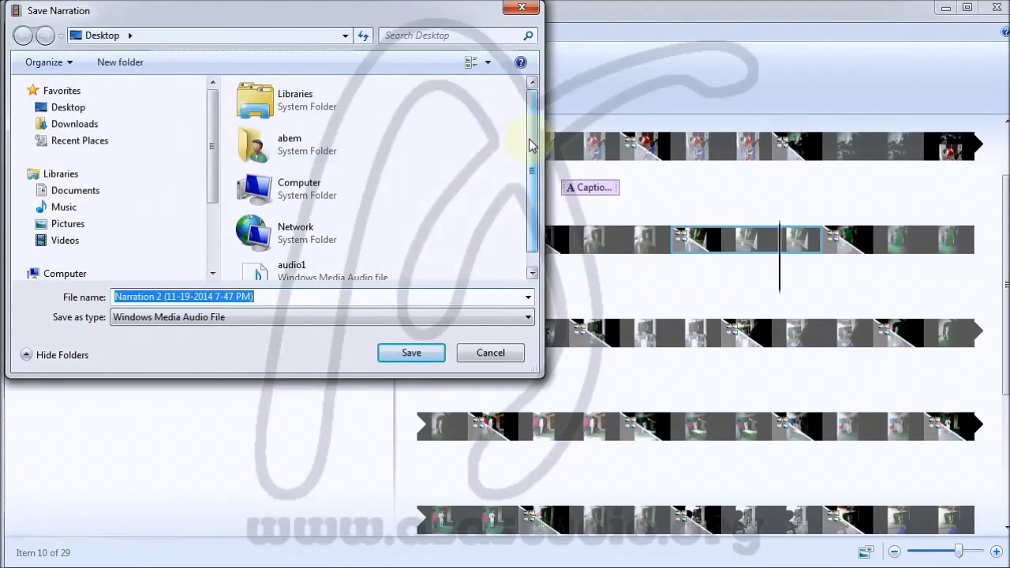
# Save the narration to the Desktop as audio2 and play the slide show through the narrated part
pyautogui.moveTo(531, 147); pyautogui.dragTo(533, 188)
pyautogui.click(285, 254)
pyautogui.doubleClick(172, 297)
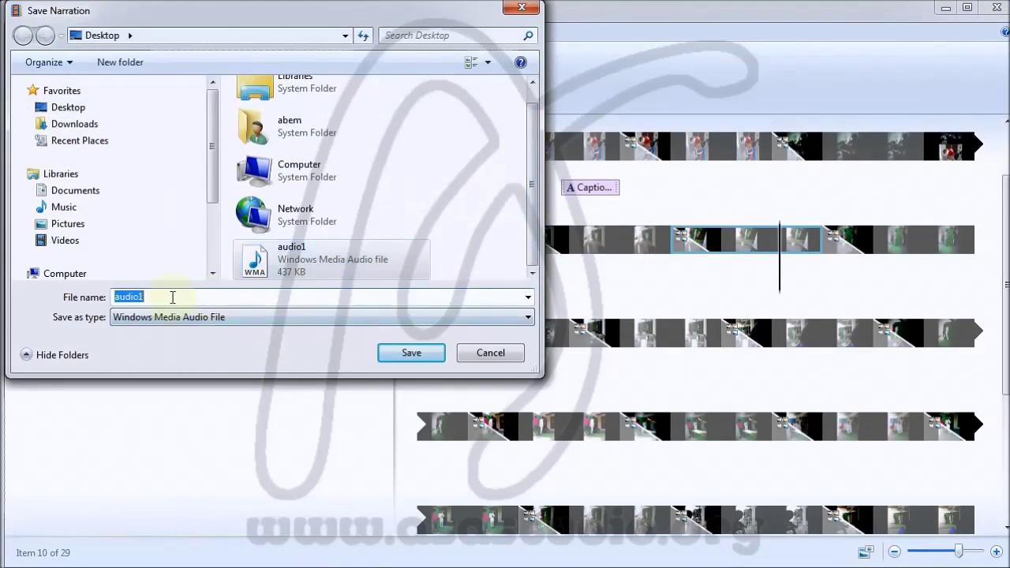
pyautogui.moveTo(140, 298); pyautogui.dragTo(189, 299)
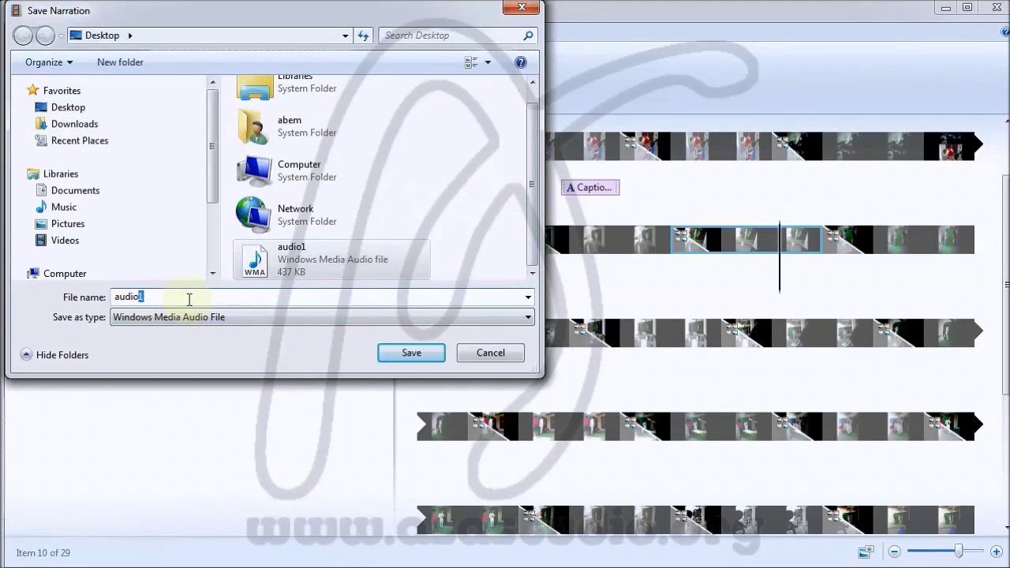
pyautogui.write('2')
pyautogui.click(398, 355)
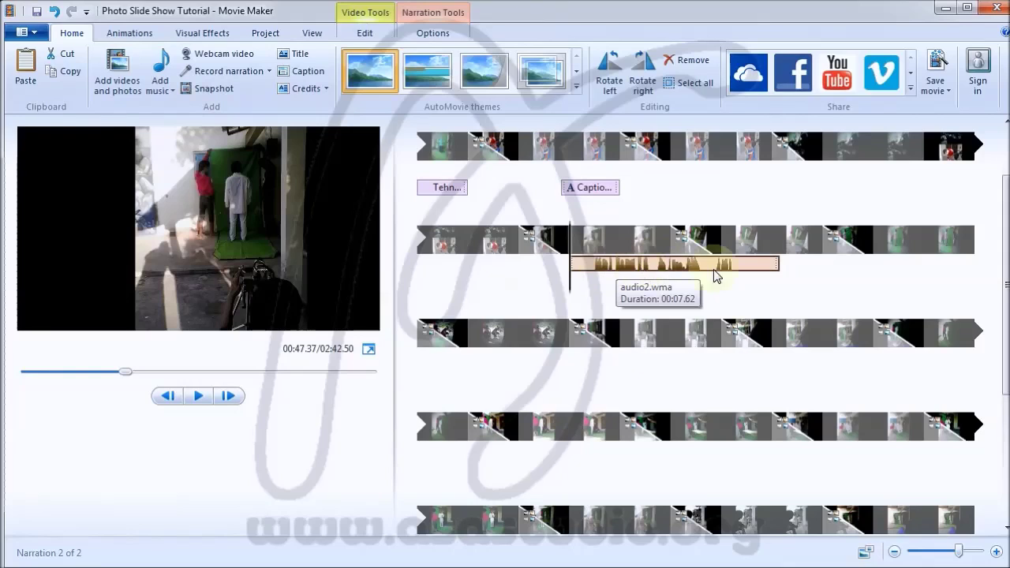
pyautogui.press('space')
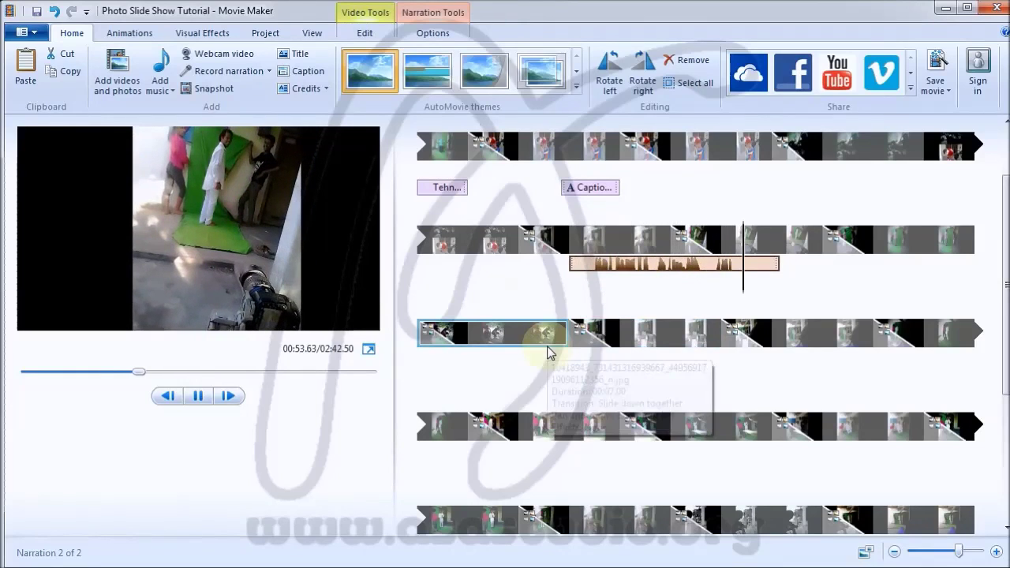
pyautogui.press('space')
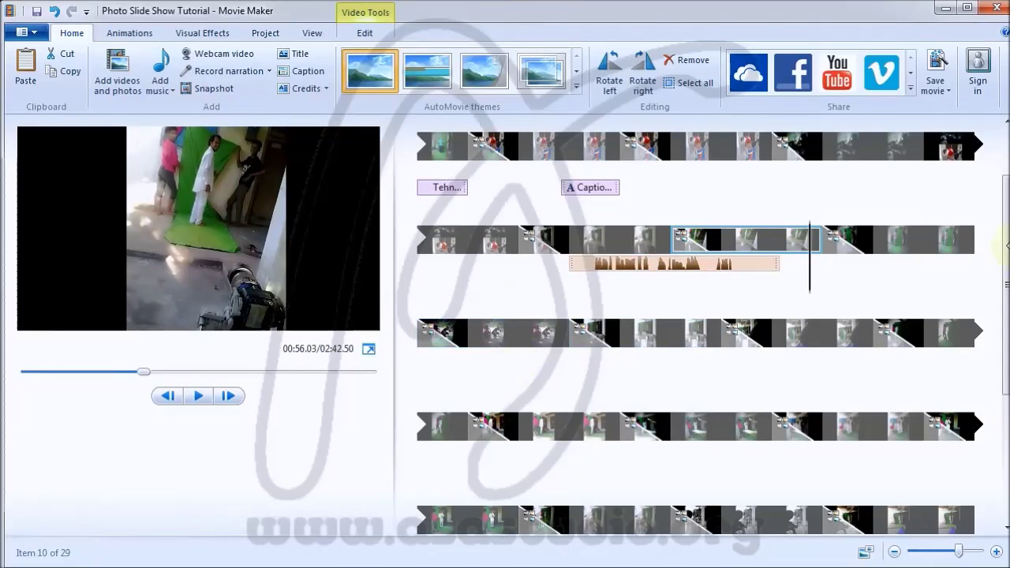
# Record a narration from the start of the credits clip at 02:35.53 to the end of the slide show
pyautogui.scroll(-5, 1007, 316)
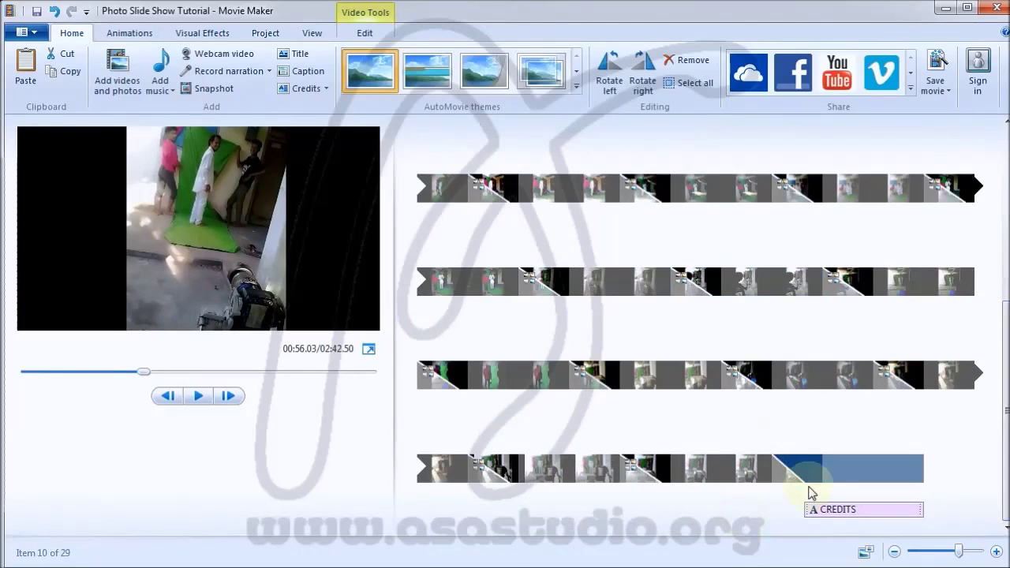
pyautogui.click(779, 469)
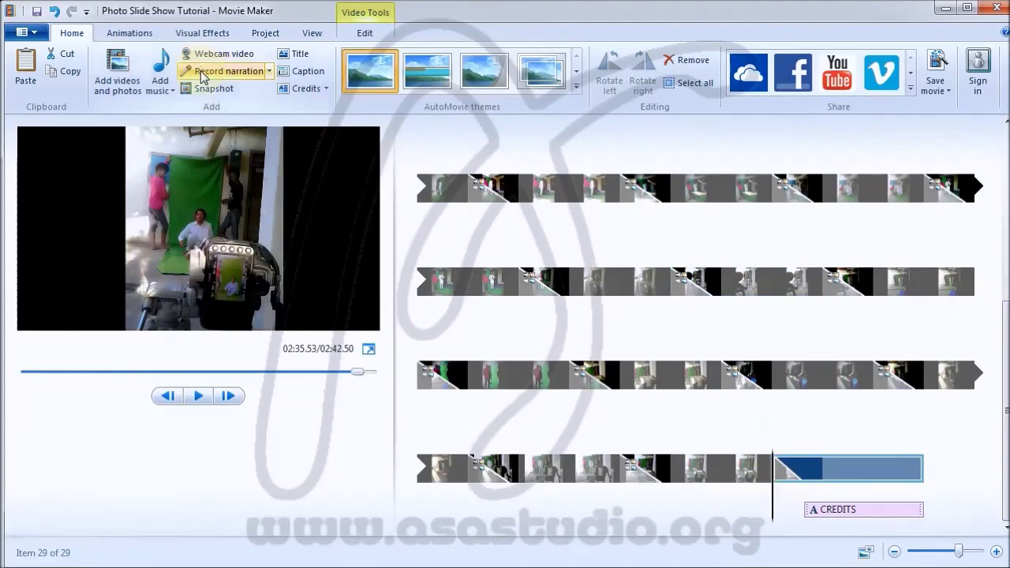
pyautogui.click(227, 70)
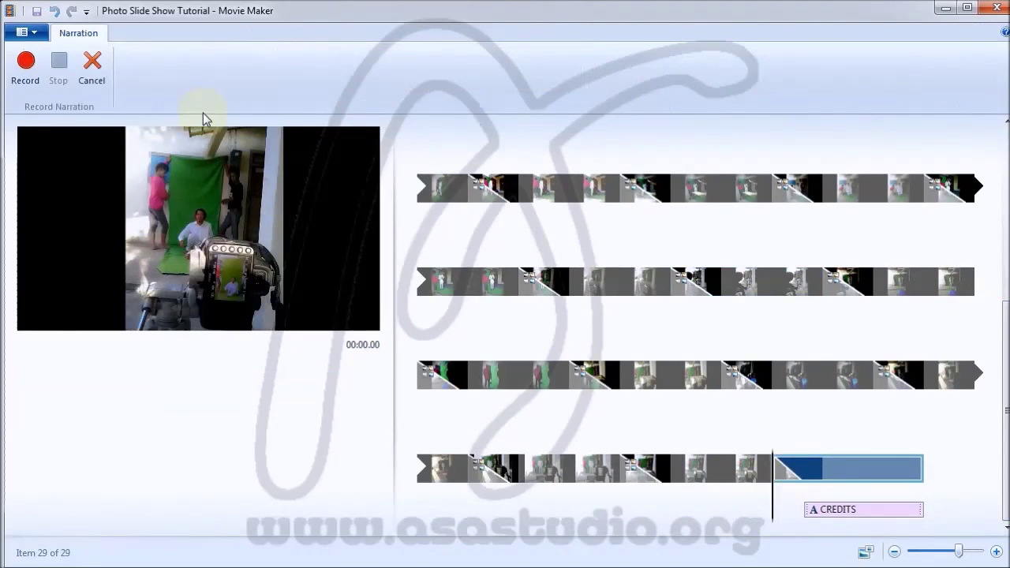
pyautogui.click(26, 71)
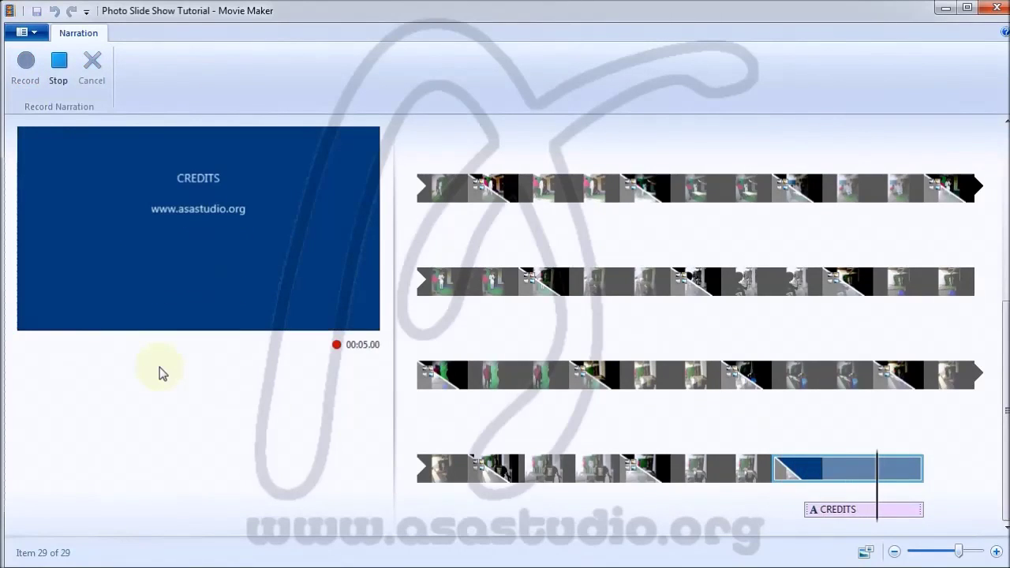
pyautogui.click(58, 70)
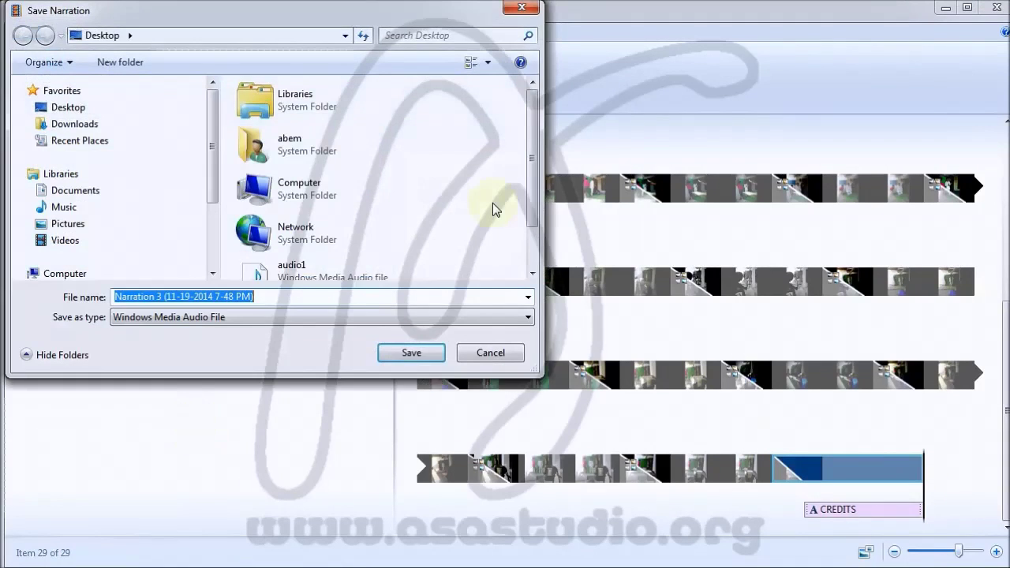
# Save the credits narration to the Desktop as audio3
pyautogui.moveTo(533, 158); pyautogui.dragTo(532, 197)
pyautogui.click(316, 259)
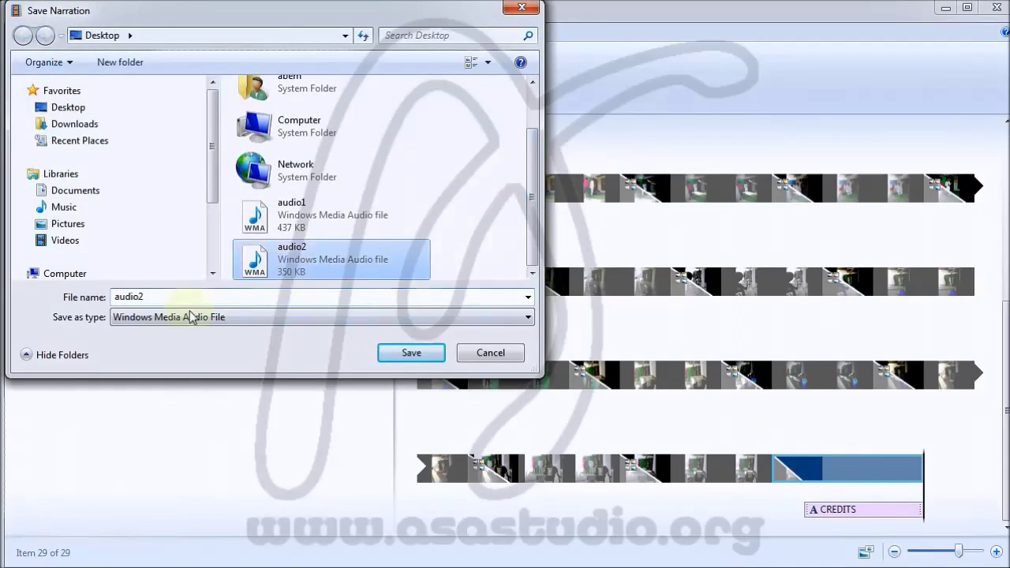
pyautogui.click(167, 298)
pyautogui.moveTo(139, 297); pyautogui.dragTo(166, 298)
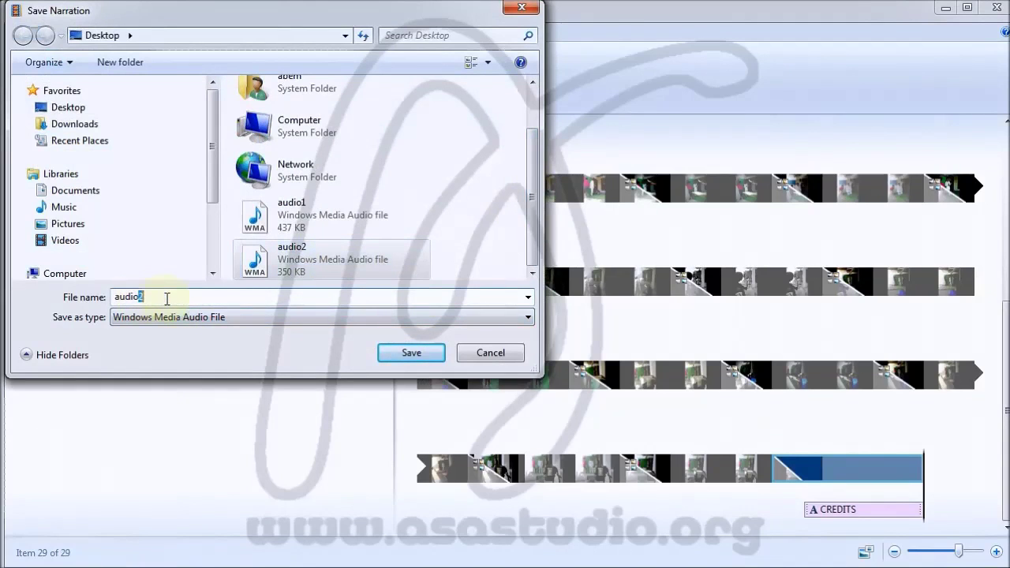
pyautogui.write('3')
pyautogui.click(407, 351)
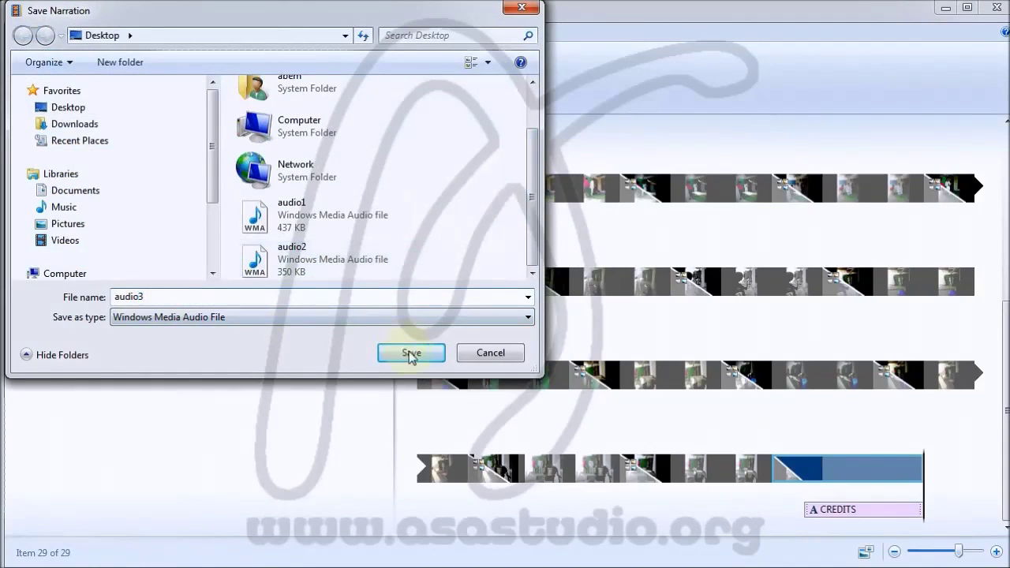